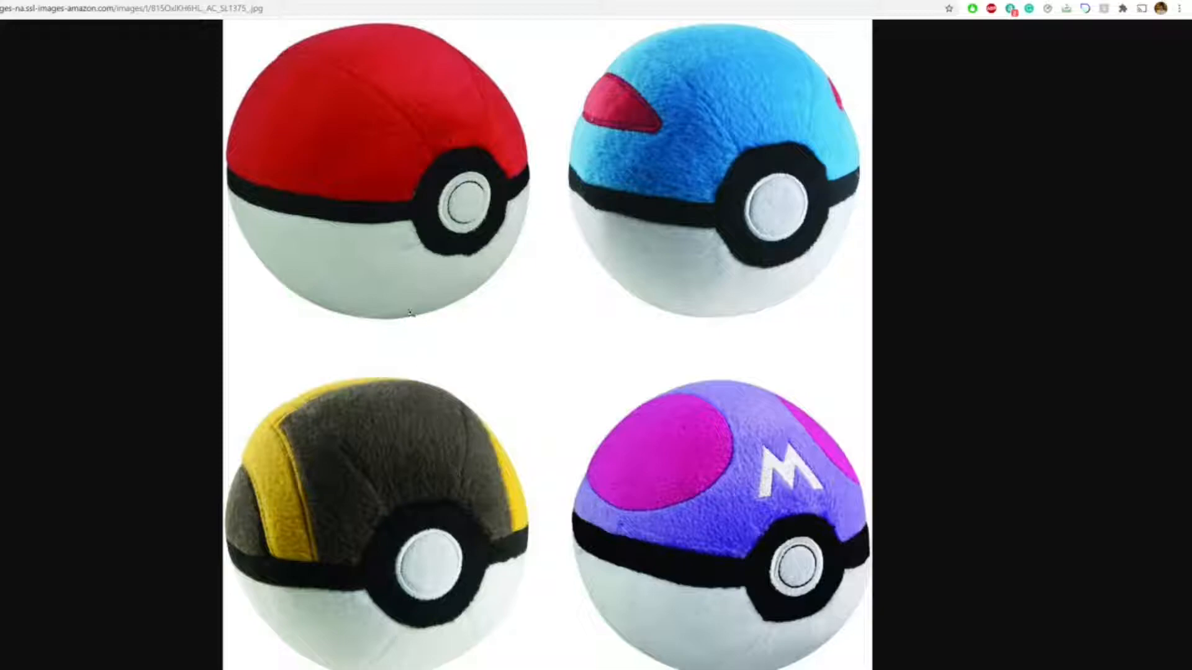
- Look over the 3D Printing & Designing Intermediate Level class page and switch back to the Tinkercad design
{"action": "left_click", "coordinate": [360, 1]}
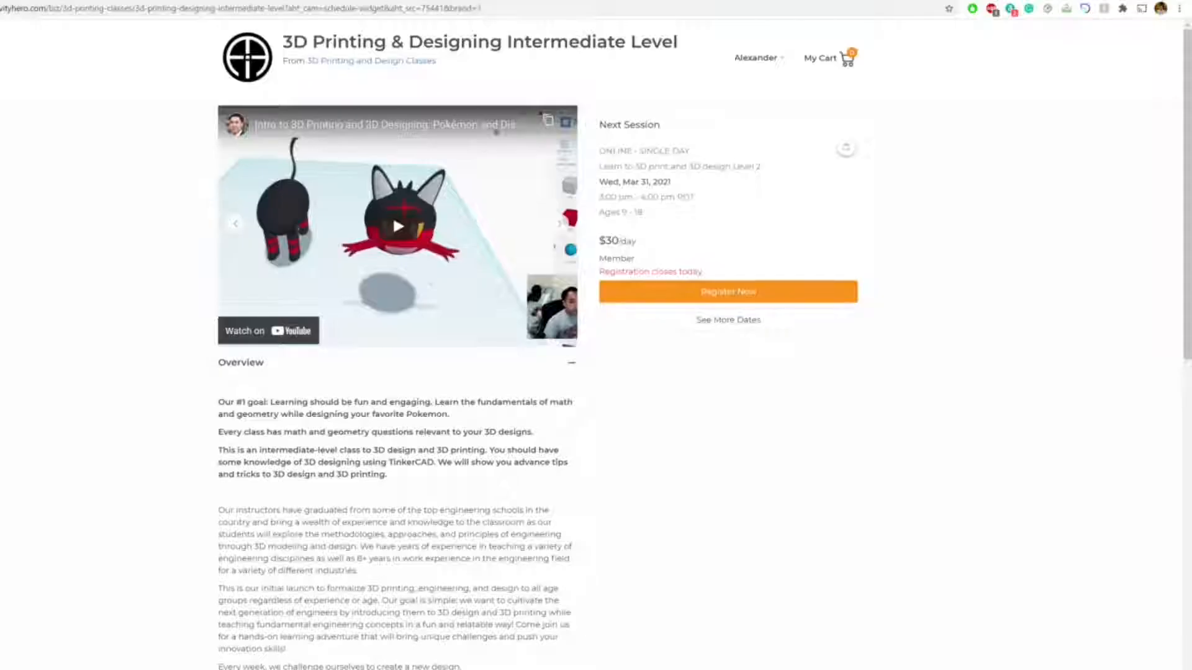
{"action": "scroll", "coordinate": [132, 220], "scroll_direction": "down", "scroll_amount": 2}
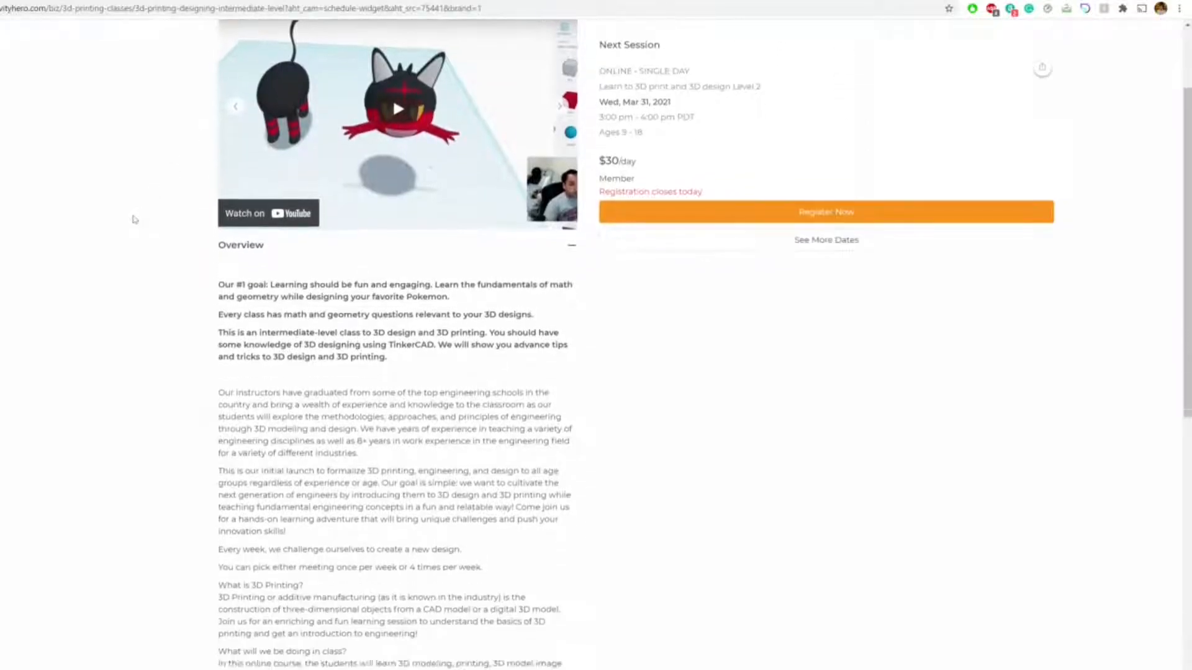
{"action": "scroll", "coordinate": [132, 219], "scroll_direction": "up", "scroll_amount": 2}
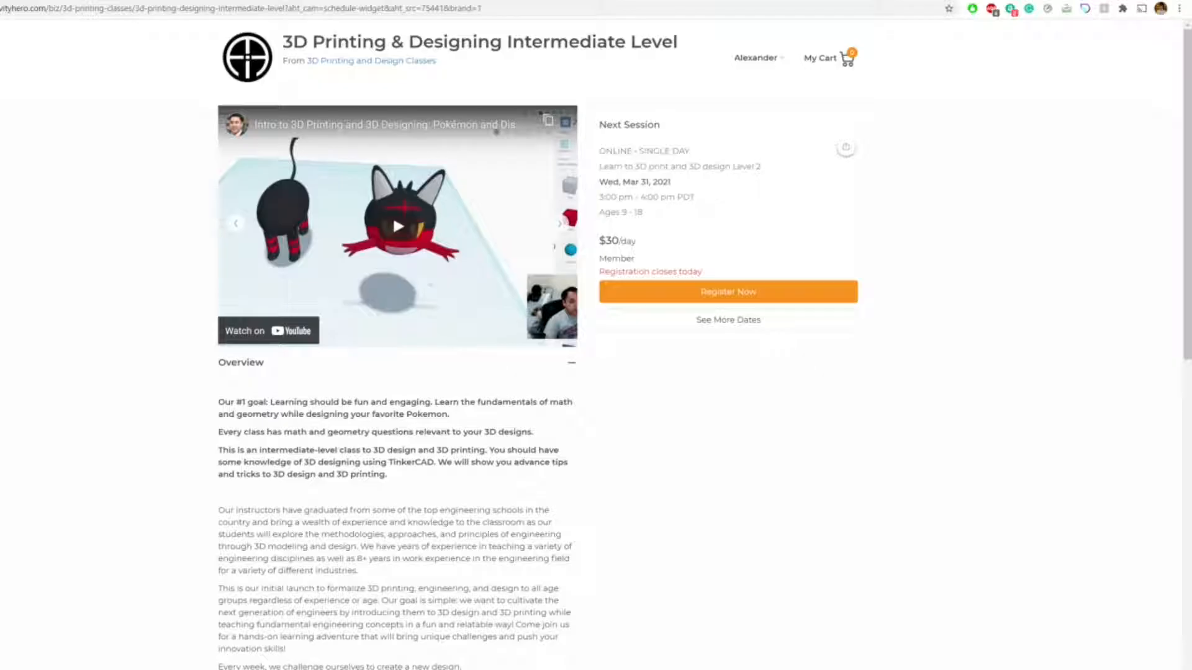
{"action": "key", "text": "ctrl+Tab"}
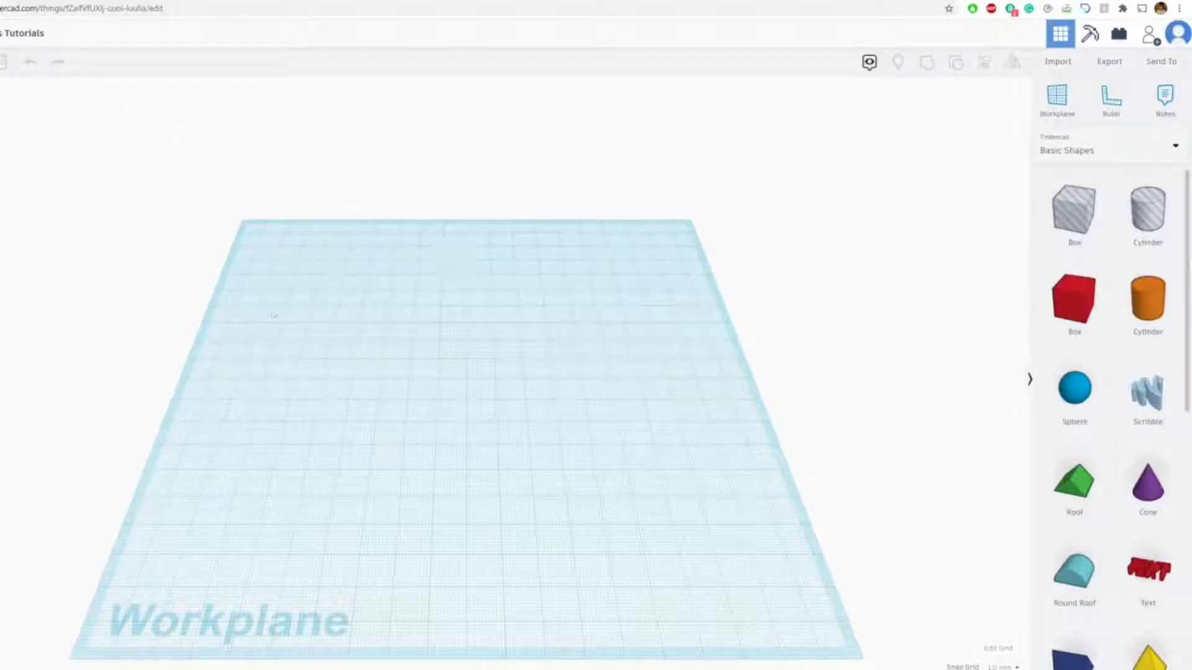
- Place a half sphere near the back centre of the workplane and colour it red
{"action": "mouse_move", "coordinate": [442, 398]}
{"action": "right_mouse_down"}
{"action": "mouse_move", "coordinate": [452, 381]}
{"action": "mouse_move", "coordinate": [441, 354]}
{"action": "mouse_move", "coordinate": [434, 386]}
{"action": "mouse_move", "coordinate": [464, 397]}
{"action": "right_mouse_up"}
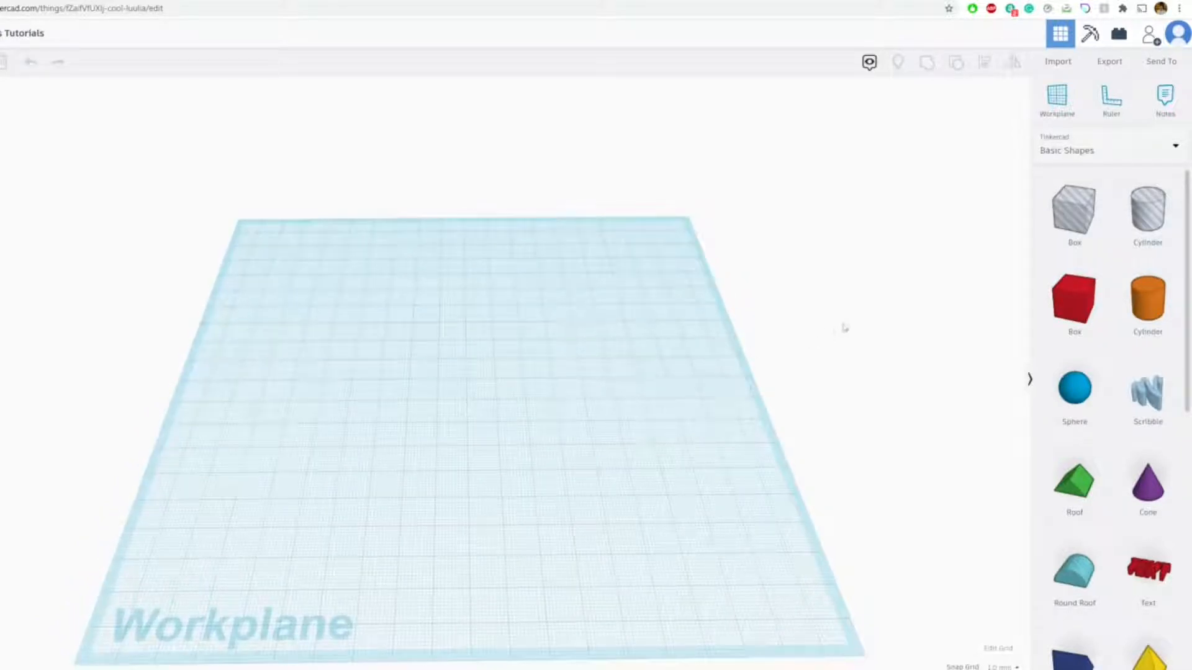
{"action": "scroll", "coordinate": [1136, 298], "scroll_direction": "down", "scroll_amount": 7}
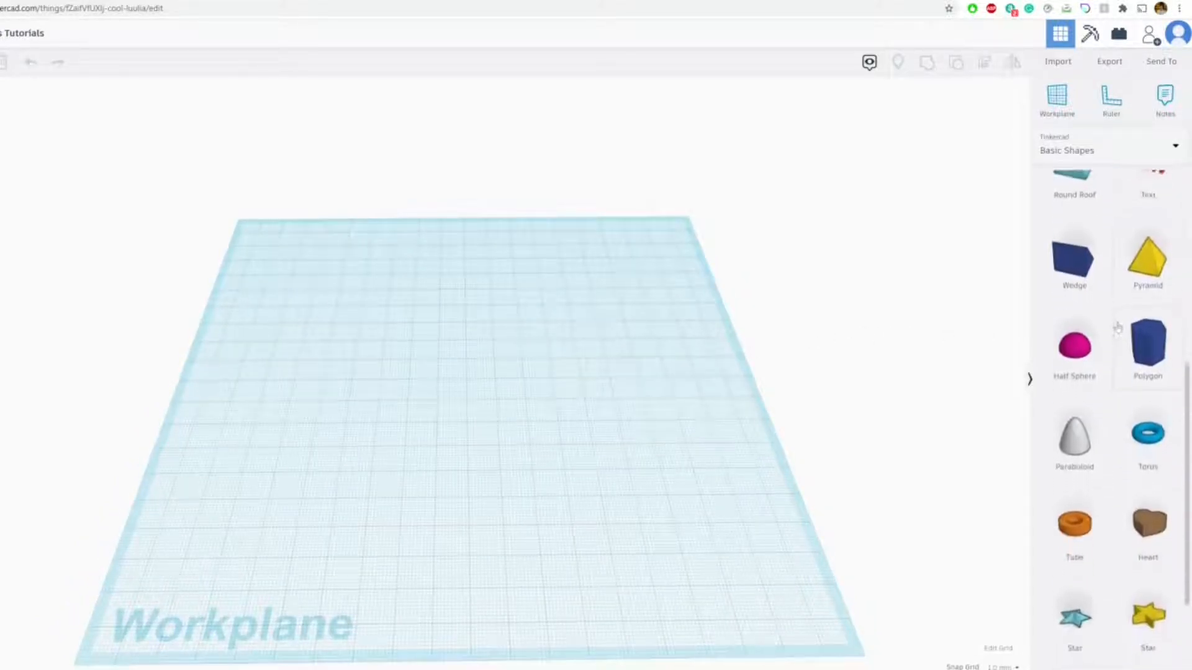
{"action": "left_click_drag", "start_coordinate": [1092, 342], "coordinate": [460, 272]}
{"action": "left_click", "coordinate": [920, 137]}
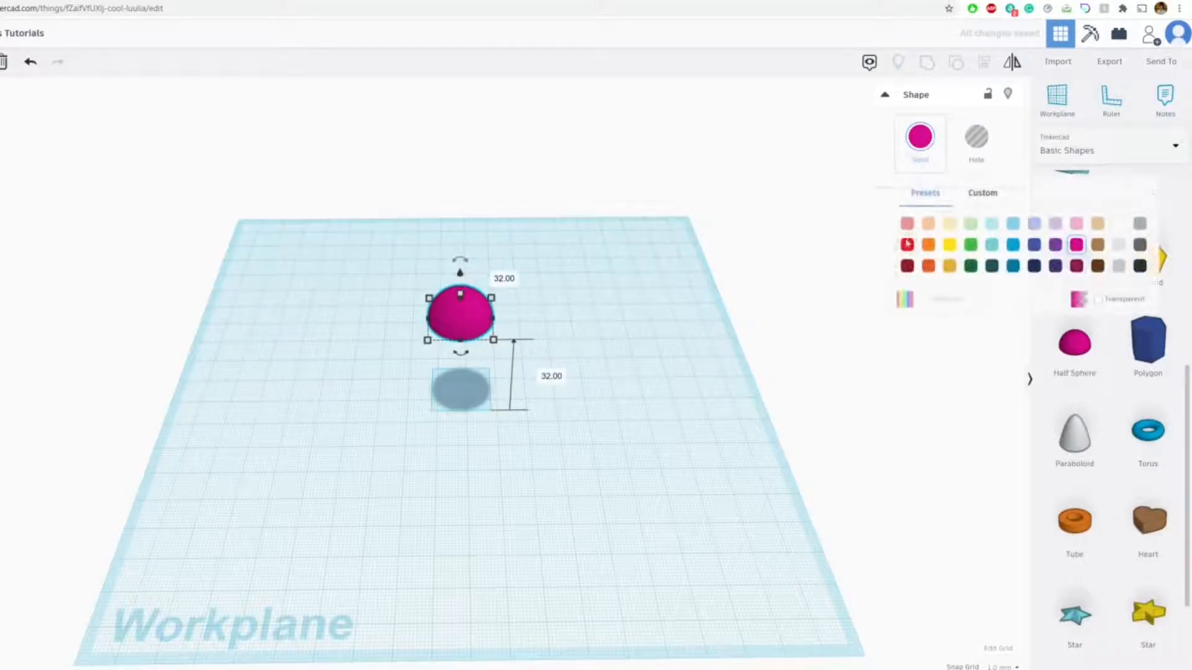
{"action": "left_click", "coordinate": [907, 244]}
{"action": "left_click", "coordinate": [601, 346]}
- Duplicate the red half sphere and place the copy 18 mm to the side of the original
{"action": "right_click_drag", "start_coordinate": [599, 344], "coordinate": [481, 273]}
{"action": "left_click", "coordinate": [452, 292]}
{"action": "scroll", "coordinate": [438, 287], "scroll_direction": "up", "scroll_amount": 2}
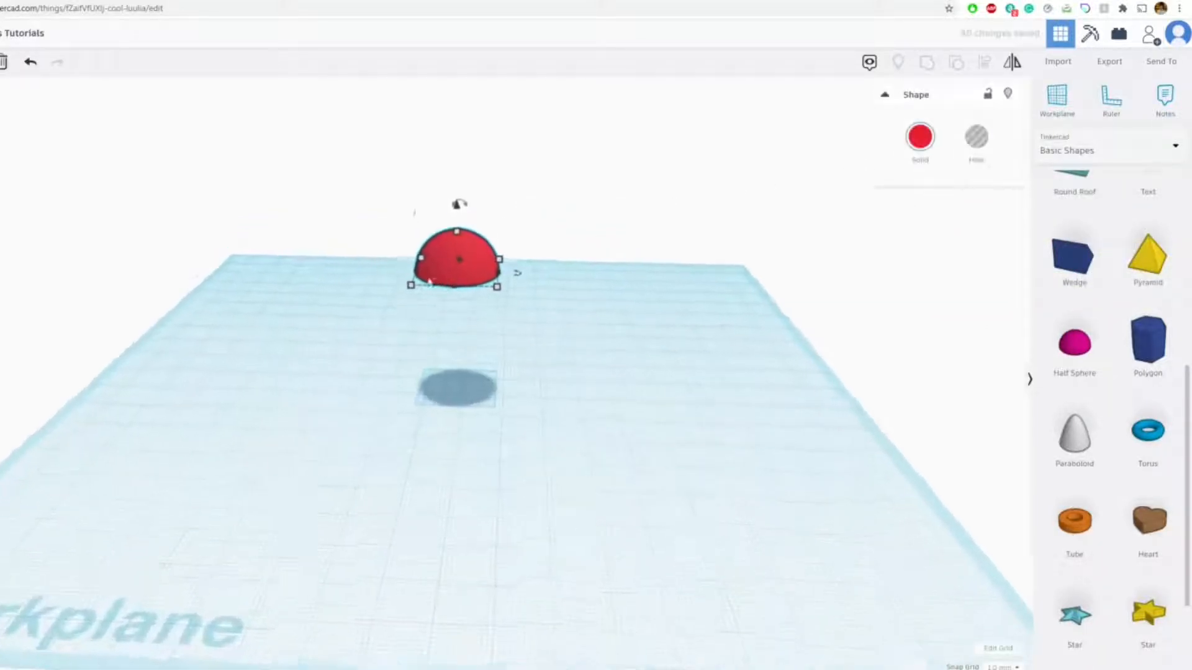
{"action": "scroll", "coordinate": [438, 287], "scroll_direction": "up", "scroll_amount": 2}
{"action": "left_click", "coordinate": [617, 193]}
{"action": "left_click", "coordinate": [484, 225]}
{"action": "right_click_drag", "start_coordinate": [557, 214], "coordinate": [553, 265]}
{"action": "left_click_drag", "start_coordinate": [486, 260], "coordinate": [579, 262], "text": "alt"}
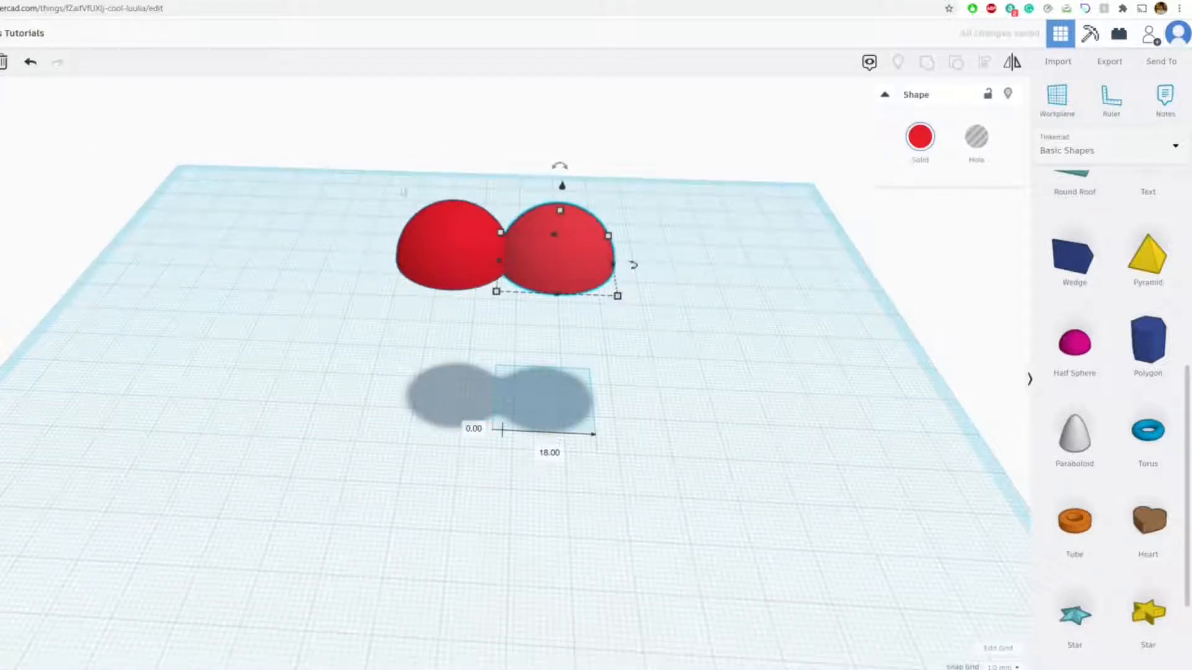
- Colour the copied half sphere white and mirror it vertically so its dome points down
{"action": "scroll", "coordinate": [562, 231], "scroll_direction": "up", "scroll_amount": 3}
{"action": "middle_click_drag", "start_coordinate": [568, 218], "coordinate": [512, 326]}
{"action": "mouse_move", "coordinate": [504, 332]}
{"action": "right_mouse_down"}
{"action": "mouse_move", "coordinate": [526, 316]}
{"action": "mouse_move", "coordinate": [521, 325]}
{"action": "right_mouse_up"}
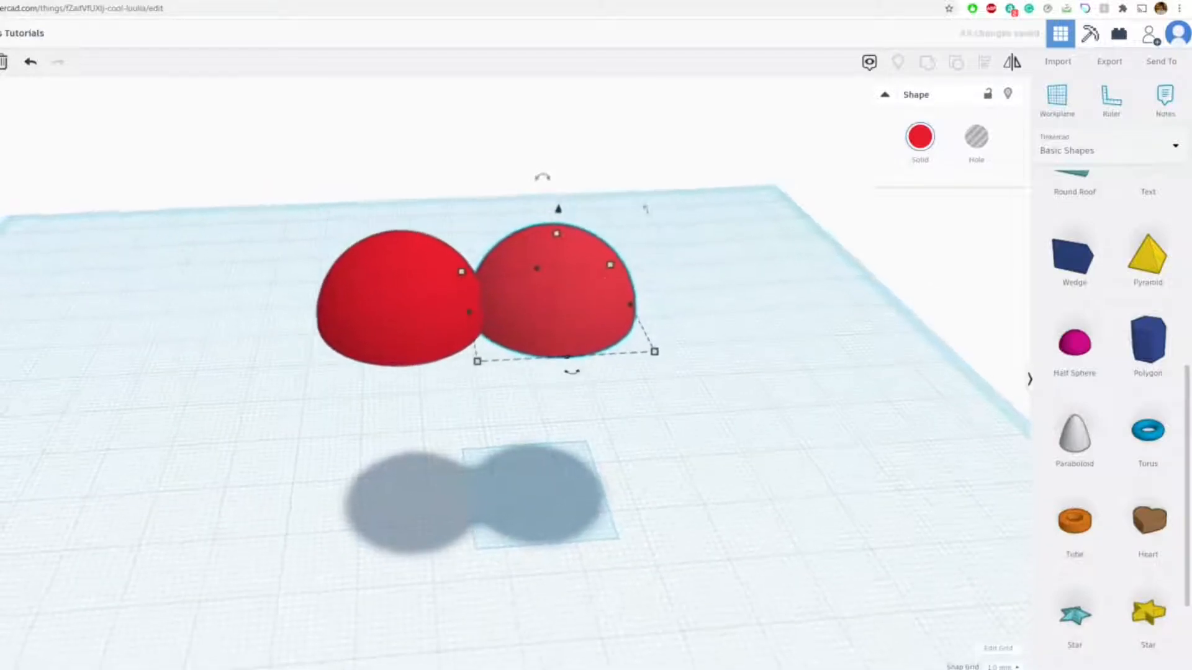
{"action": "left_click", "coordinate": [922, 137]}
{"action": "left_click", "coordinate": [1118, 224]}
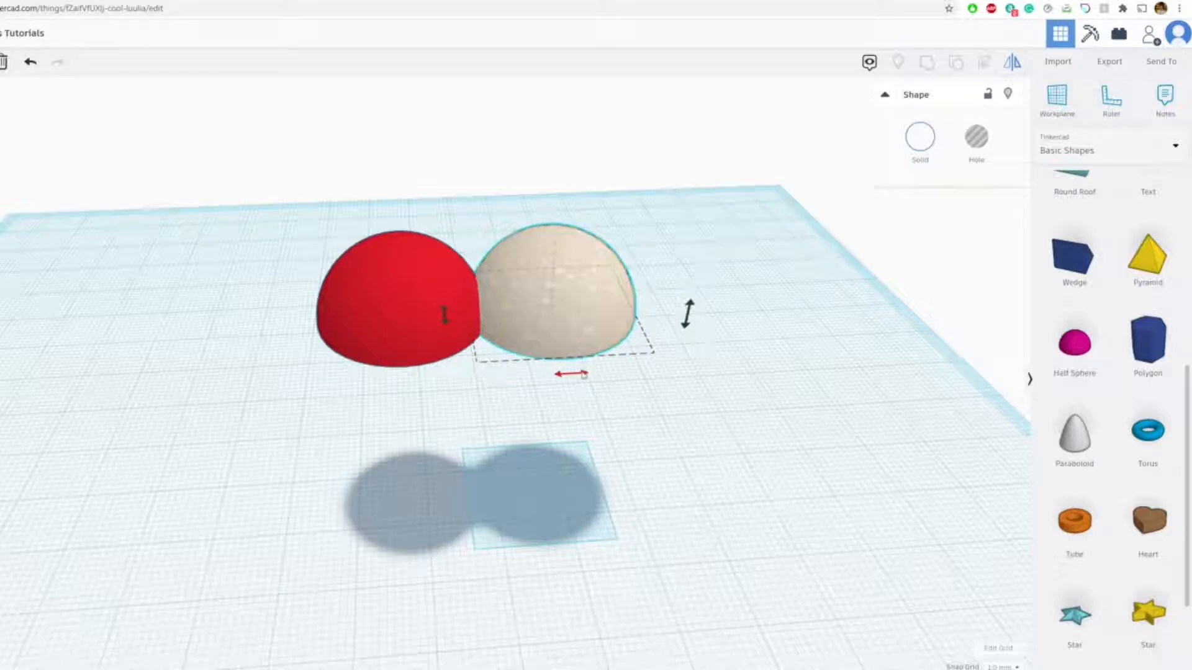
{"action": "left_click", "coordinate": [688, 320]}
- Move the white half sphere directly beneath the red one, leaving a narrow gap between the two halves
{"action": "left_click", "coordinate": [565, 236]}
{"action": "left_click_drag", "start_coordinate": [552, 292], "coordinate": [356, 358]}
{"action": "right_click_drag", "start_coordinate": [356, 357], "coordinate": [528, 356]}
{"action": "left_click_drag", "start_coordinate": [504, 367], "coordinate": [509, 366]}
{"action": "right_click_drag", "start_coordinate": [506, 365], "coordinate": [230, 320]}
{"action": "scroll", "coordinate": [434, 285], "scroll_direction": "up", "scroll_amount": 2}
{"action": "scroll", "coordinate": [462, 279], "scroll_direction": "up", "scroll_amount": 2}
{"action": "left_click_drag", "start_coordinate": [462, 278], "coordinate": [448, 285]}
{"action": "right_click_drag", "start_coordinate": [448, 285], "coordinate": [414, 184]}
{"action": "middle_click_drag", "start_coordinate": [401, 177], "coordinate": [487, 232]}
{"action": "mouse_move", "coordinate": [424, 211]}
{"action": "left_mouse_down"}
{"action": "mouse_move", "coordinate": [428, 182]}
{"action": "mouse_move", "coordinate": [434, 197]}
{"action": "left_mouse_up"}
{"action": "left_click", "coordinate": [754, 222]}
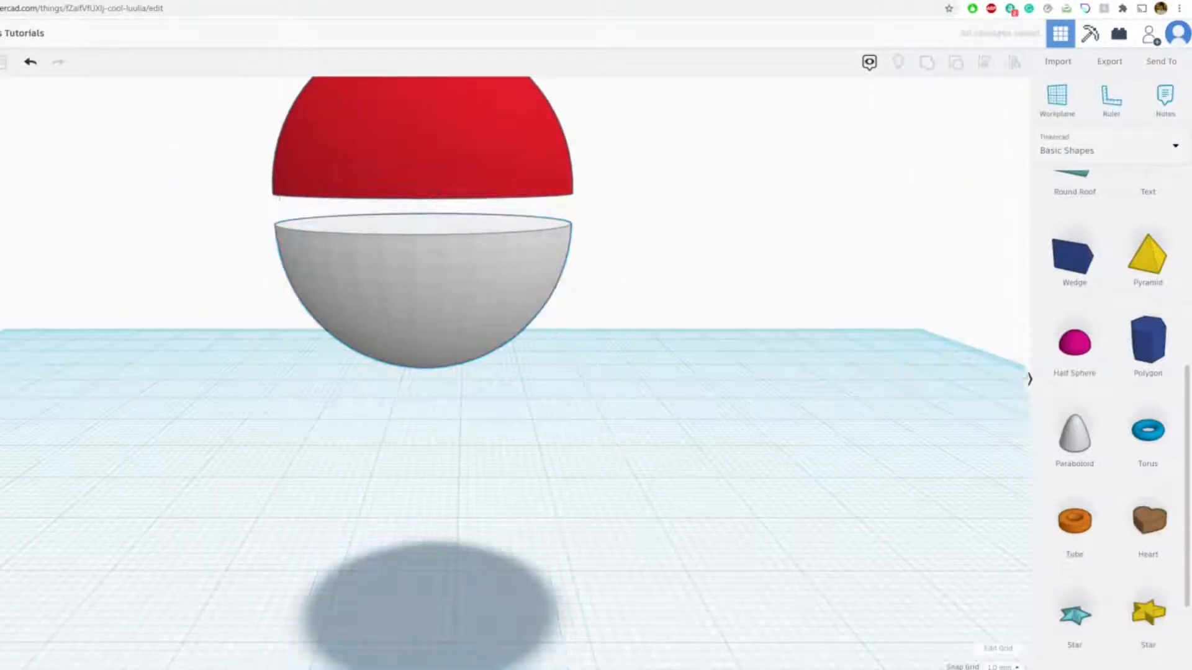
- Place a tube beside the two halves and colour it black, undoing the stray drag on it
{"action": "left_click_drag", "start_coordinate": [1084, 520], "coordinate": [685, 182]}
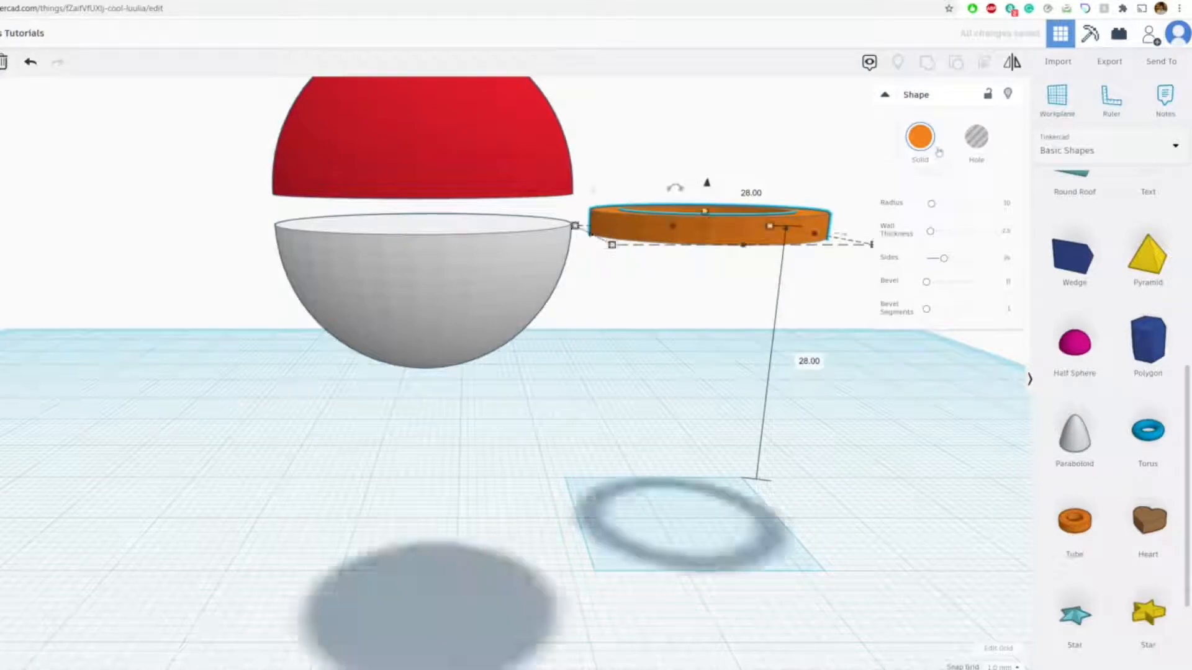
{"action": "left_click", "coordinate": [920, 137]}
{"action": "left_click", "coordinate": [1141, 266]}
{"action": "left_click_drag", "start_coordinate": [674, 226], "coordinate": [580, 242]}
{"action": "left_click", "coordinate": [31, 63]}
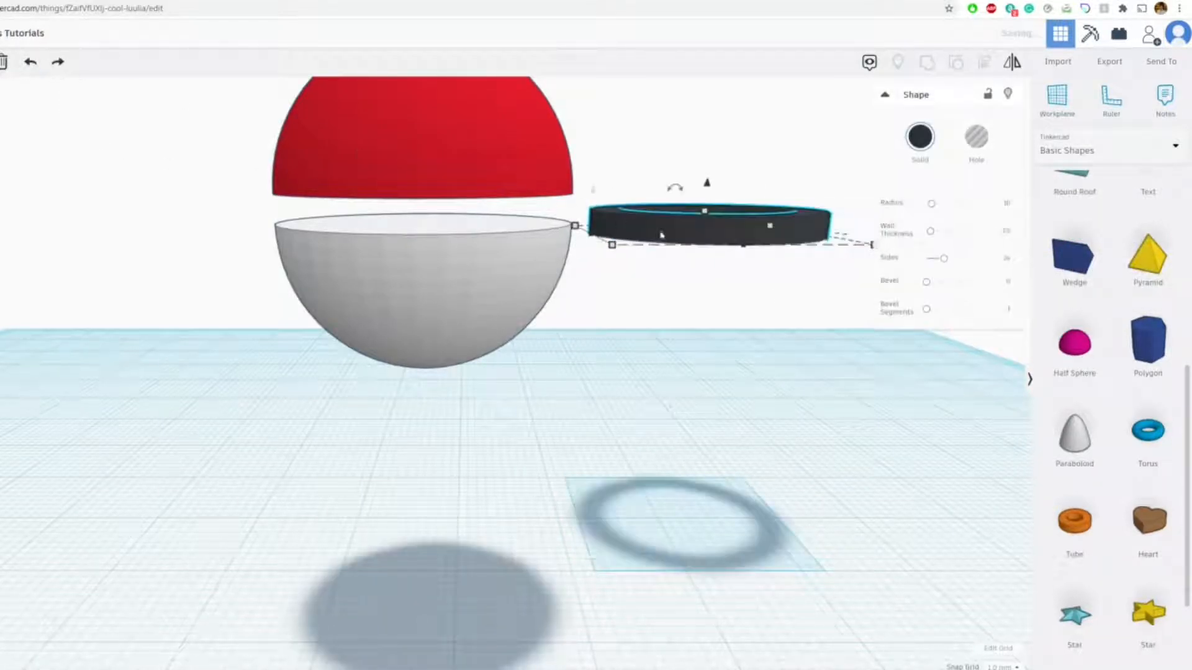
- Move the black tube into the gap between the red and white halves to form the ball's centre band
{"action": "left_click", "coordinate": [660, 257]}
{"action": "right_click_drag", "start_coordinate": [660, 253], "coordinate": [662, 260]}
{"action": "left_click_drag", "start_coordinate": [660, 261], "coordinate": [329, 355]}
{"action": "left_click_drag", "start_coordinate": [431, 264], "coordinate": [434, 237]}
{"action": "left_click", "coordinate": [653, 279]}
{"action": "right_click_drag", "start_coordinate": [653, 280], "coordinate": [653, 251]}
{"action": "scroll", "coordinate": [657, 301], "scroll_direction": "down", "scroll_amount": 3}
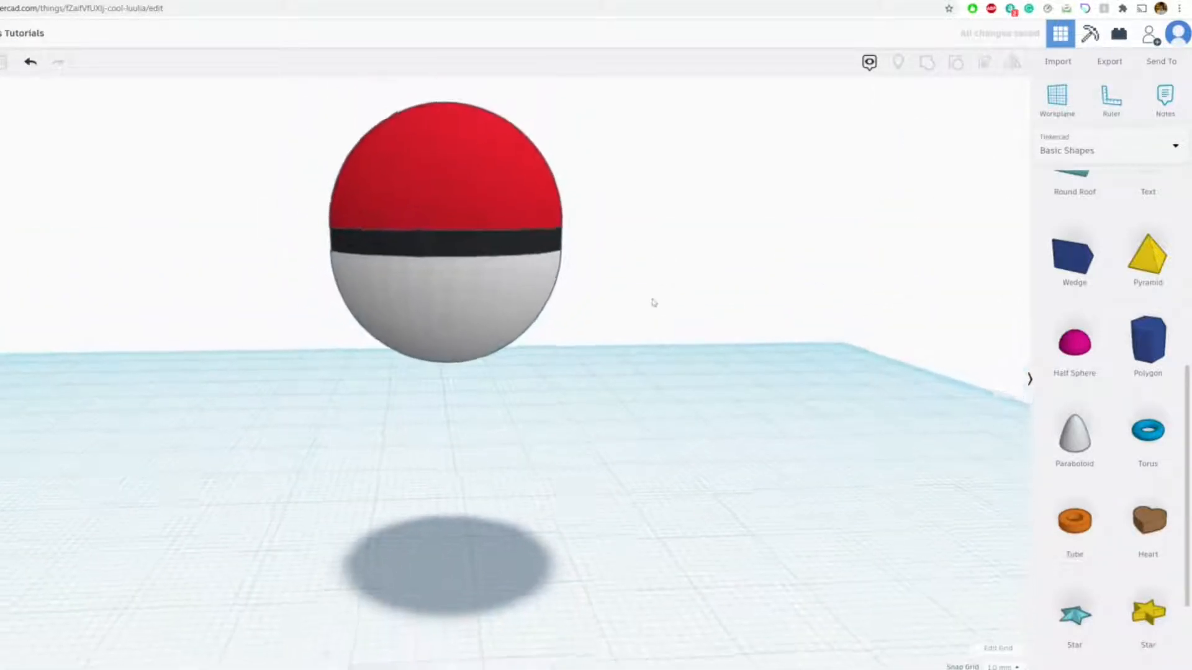
{"action": "right_click_drag", "start_coordinate": [612, 311], "coordinate": [553, 277]}
{"action": "middle_click_drag", "start_coordinate": [553, 277], "coordinate": [656, 302]}
{"action": "right_click_drag", "start_coordinate": [586, 346], "coordinate": [535, 360]}
- Add a thin cylinder lying horizontally beside the ball and colour it white
{"action": "scroll", "coordinate": [1153, 326], "scroll_direction": "up", "scroll_amount": 5}
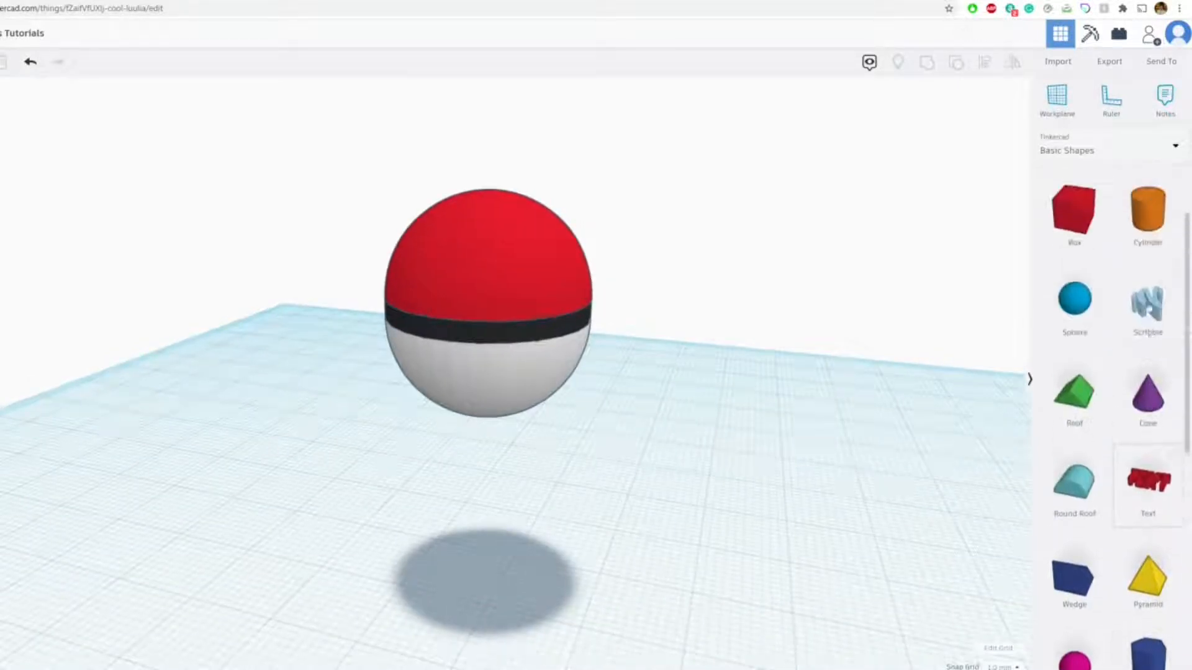
{"action": "left_click_drag", "start_coordinate": [1148, 301], "coordinate": [588, 572]}
{"action": "right_click_drag", "start_coordinate": [577, 562], "coordinate": [310, 456]}
{"action": "left_click_drag", "start_coordinate": [367, 377], "coordinate": [273, 462]}
{"action": "left_click_drag", "start_coordinate": [396, 400], "coordinate": [544, 339]}
{"action": "right_click_drag", "start_coordinate": [543, 339], "coordinate": [593, 394]}
{"action": "left_click", "coordinate": [920, 140]}
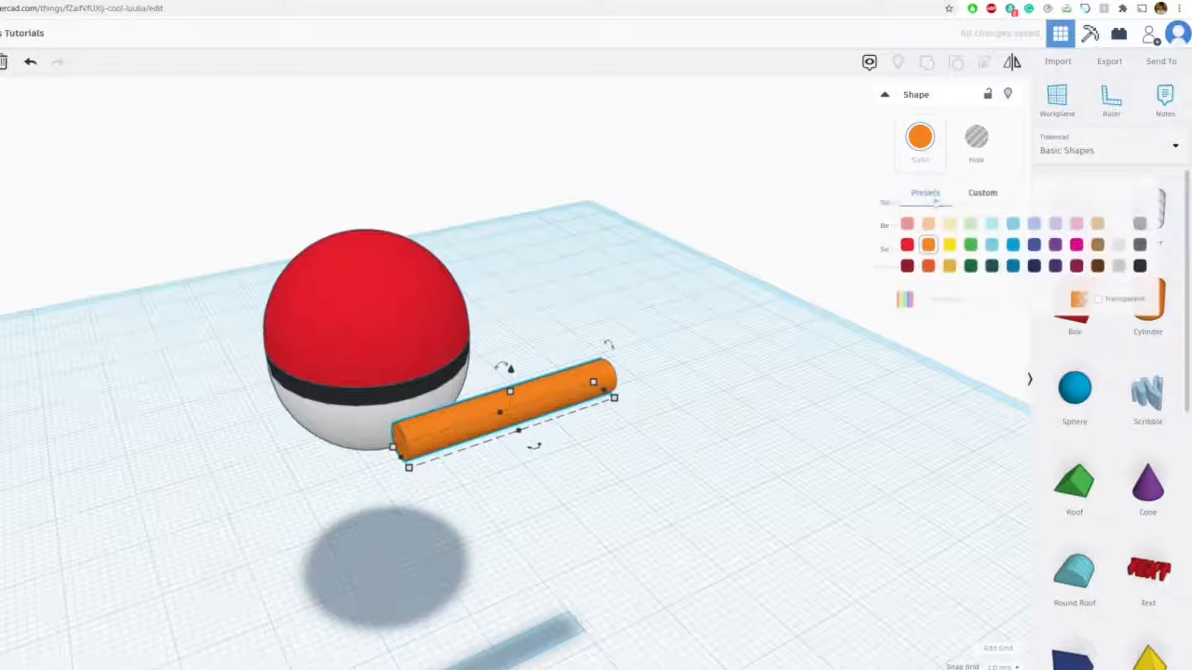
{"action": "left_click", "coordinate": [1118, 244]}
- Shorten the white cylinder and move it onto the front of the ball
{"action": "left_click_drag", "start_coordinate": [604, 391], "coordinate": [499, 423]}
{"action": "left_click_drag", "start_coordinate": [408, 439], "coordinate": [232, 366]}
{"action": "right_click_drag", "start_coordinate": [322, 352], "coordinate": [519, 301]}
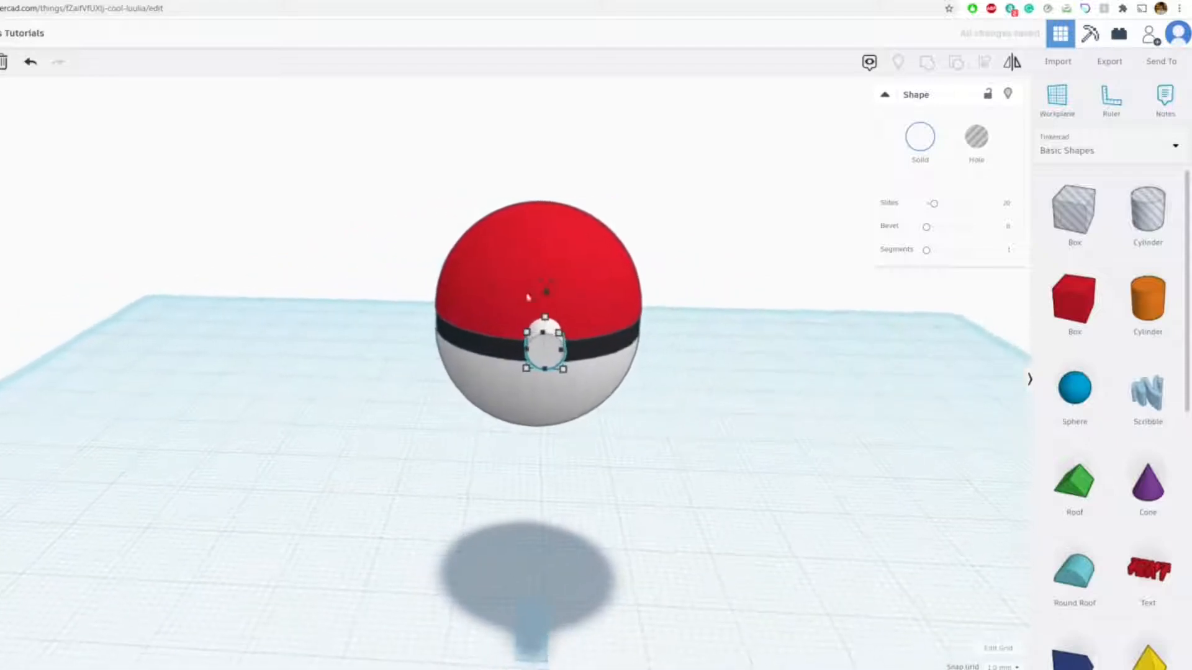
- Lower the white cylinder by 2 mm and centre it sideways on the front of the ball
{"action": "left_click_drag", "start_coordinate": [545, 293], "coordinate": [549, 311]}
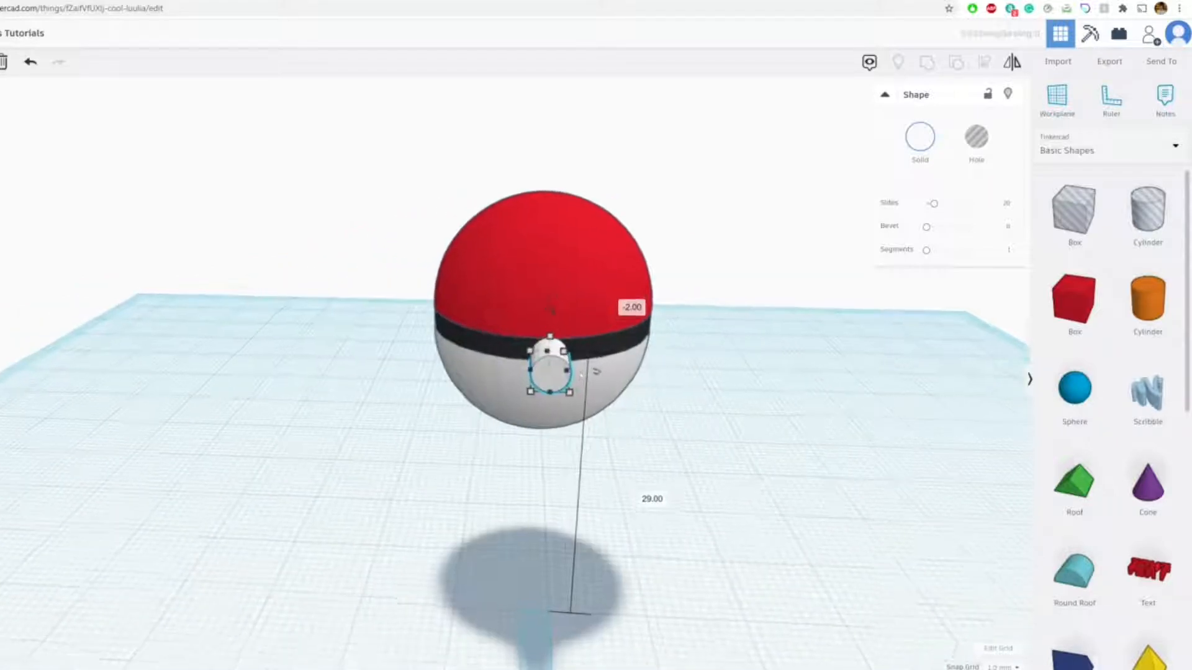
{"action": "scroll", "coordinate": [583, 372], "scroll_direction": "up", "scroll_amount": 3}
{"action": "right_click_drag", "start_coordinate": [631, 338], "coordinate": [568, 341]}
{"action": "left_click_drag", "start_coordinate": [537, 369], "coordinate": [513, 371]}
{"action": "left_click", "coordinate": [714, 442]}
{"action": "mouse_move", "coordinate": [714, 442]}
{"action": "right_mouse_down"}
{"action": "mouse_move", "coordinate": [597, 434]}
{"action": "mouse_move", "coordinate": [720, 428]}
{"action": "right_mouse_up"}
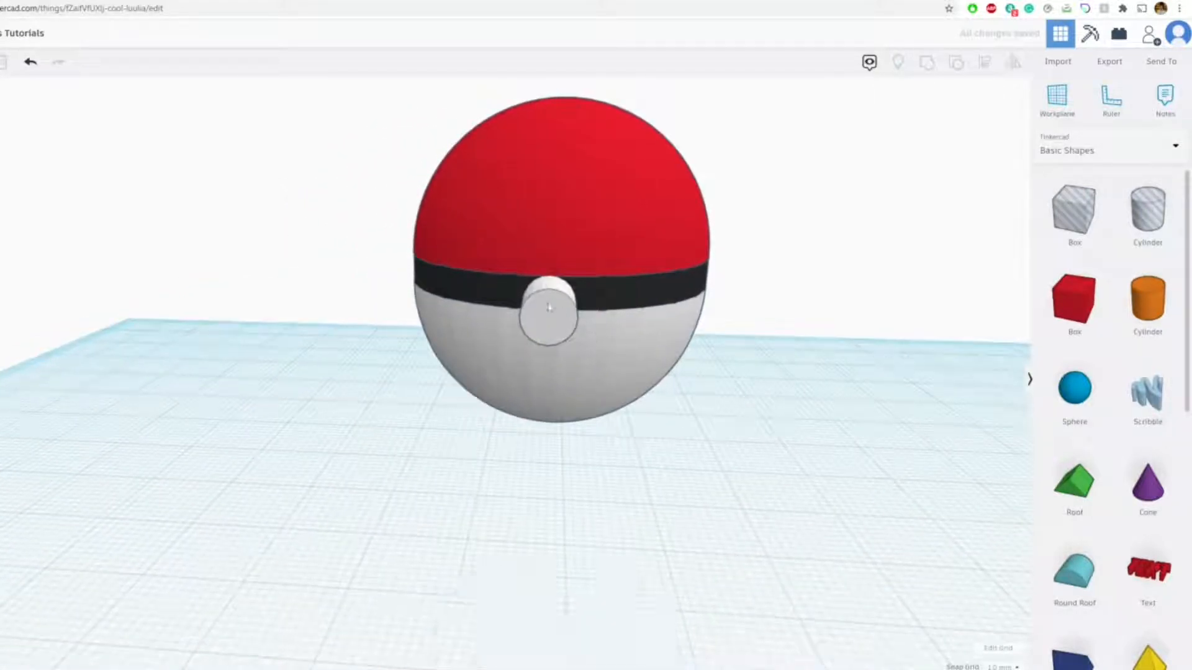
- Duplicate the white cylinder beside the original and enlarge the copy to 5 mm wide and 5 mm high
{"action": "left_click", "coordinate": [548, 307]}
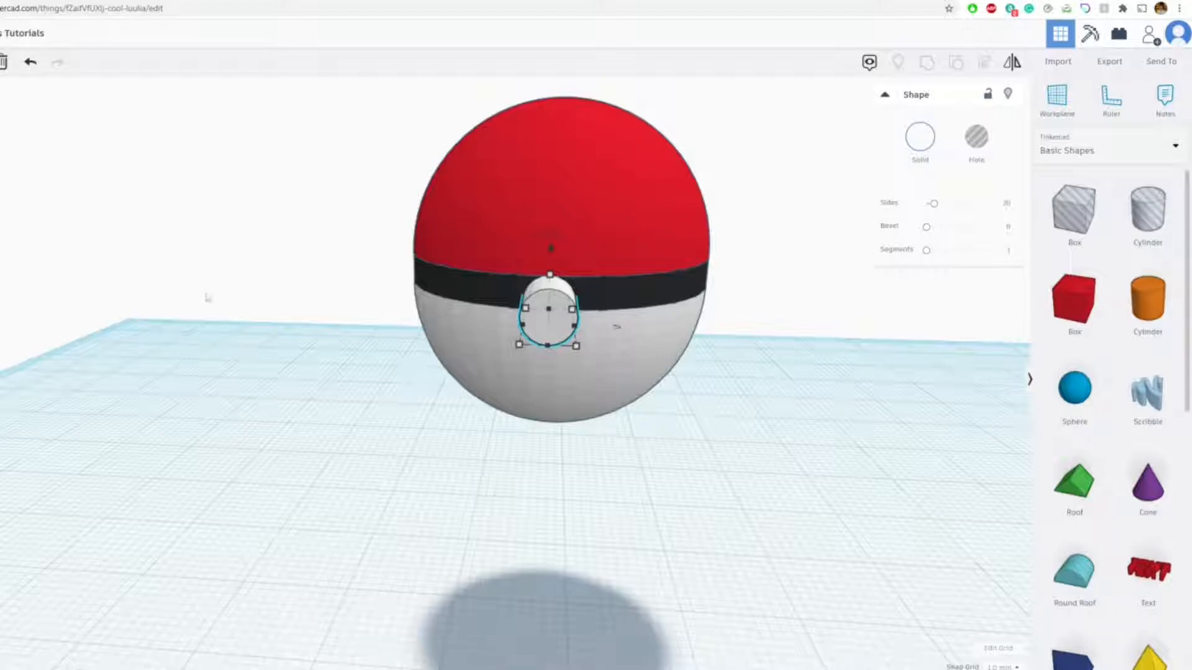
{"action": "left_click_drag", "start_coordinate": [565, 300], "coordinate": [619, 305]}
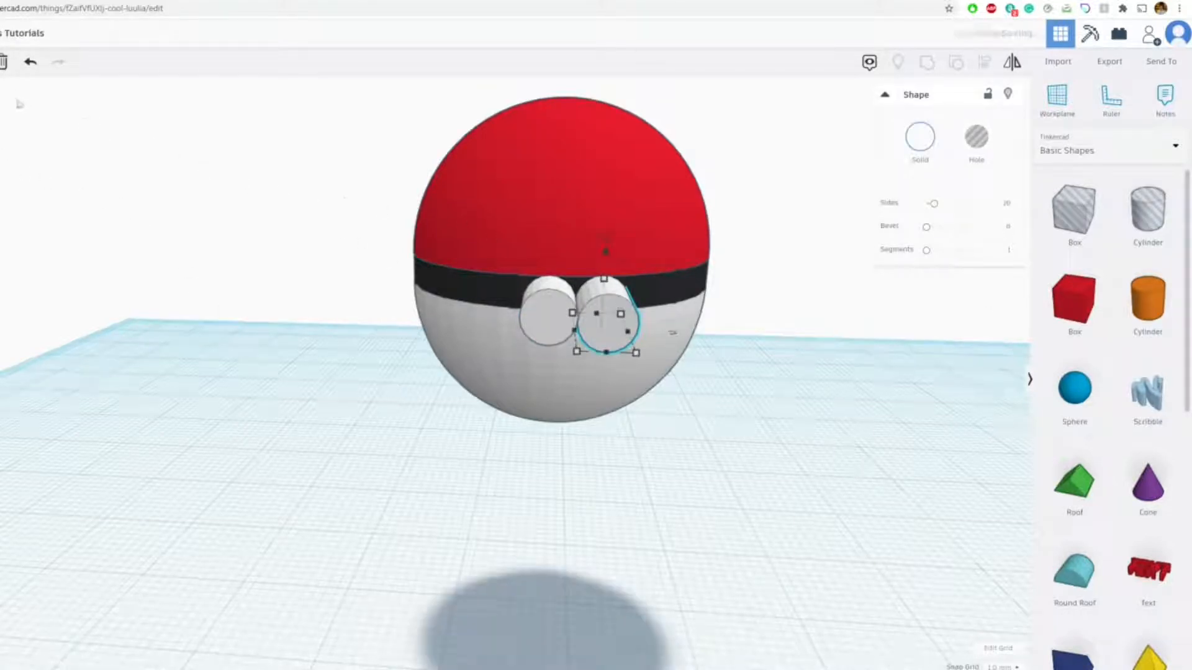
{"action": "right_click_drag", "start_coordinate": [643, 304], "coordinate": [486, 415]}
{"action": "left_click_drag", "start_coordinate": [486, 416], "coordinate": [500, 422]}
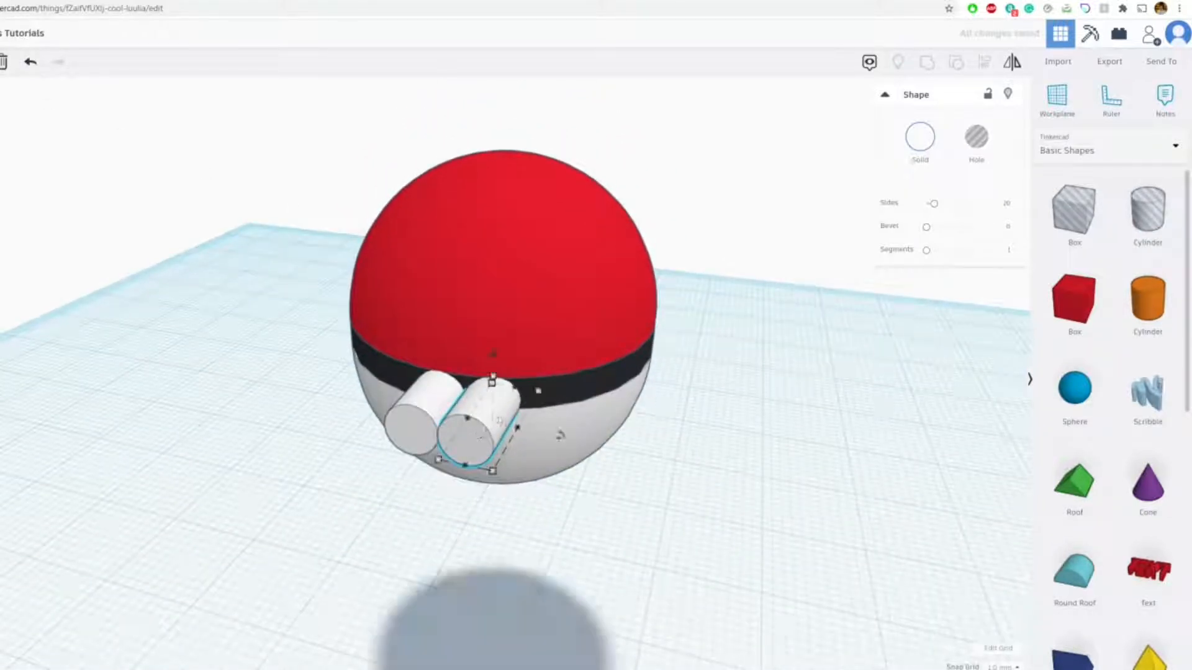
{"action": "left_click_drag", "start_coordinate": [497, 382], "coordinate": [498, 360]}
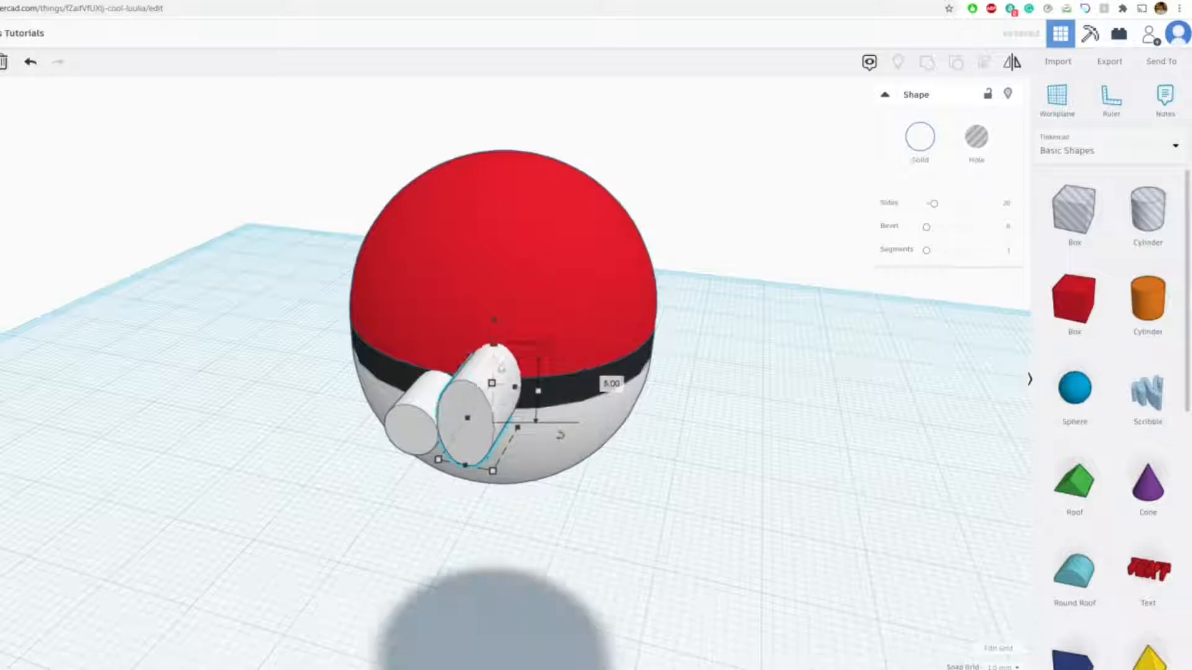
{"action": "left_click_drag", "start_coordinate": [517, 430], "coordinate": [554, 435]}
{"action": "scroll", "coordinate": [538, 426], "scroll_direction": "up", "scroll_amount": 3}
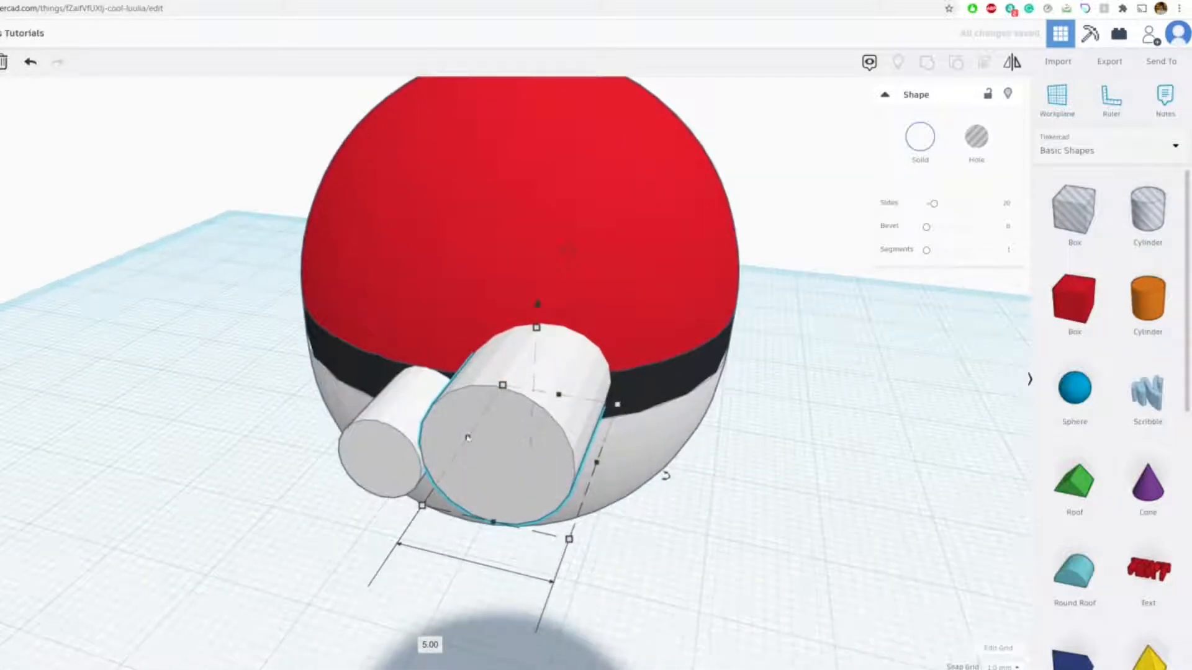
- Move the larger white cylinder around the small one so both form a concentric button
{"action": "left_click_drag", "start_coordinate": [462, 425], "coordinate": [353, 405]}
{"action": "middle_click_drag", "start_coordinate": [430, 386], "coordinate": [583, 342]}
{"action": "left_click_drag", "start_coordinate": [575, 229], "coordinate": [572, 262]}
{"action": "right_click_drag", "start_coordinate": [328, 386], "coordinate": [444, 324]}
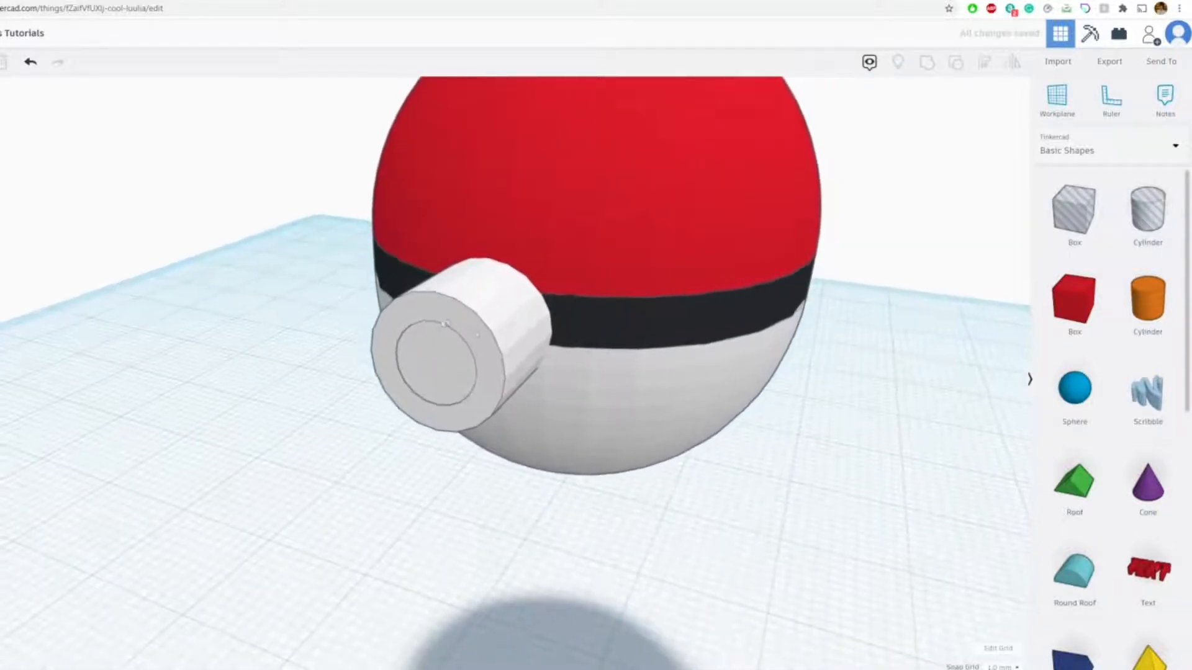
- Check the Poké Ball reference picture, duplicate the larger white cylinder and colour the copy black
{"action": "left_click", "coordinate": [445, 366]}
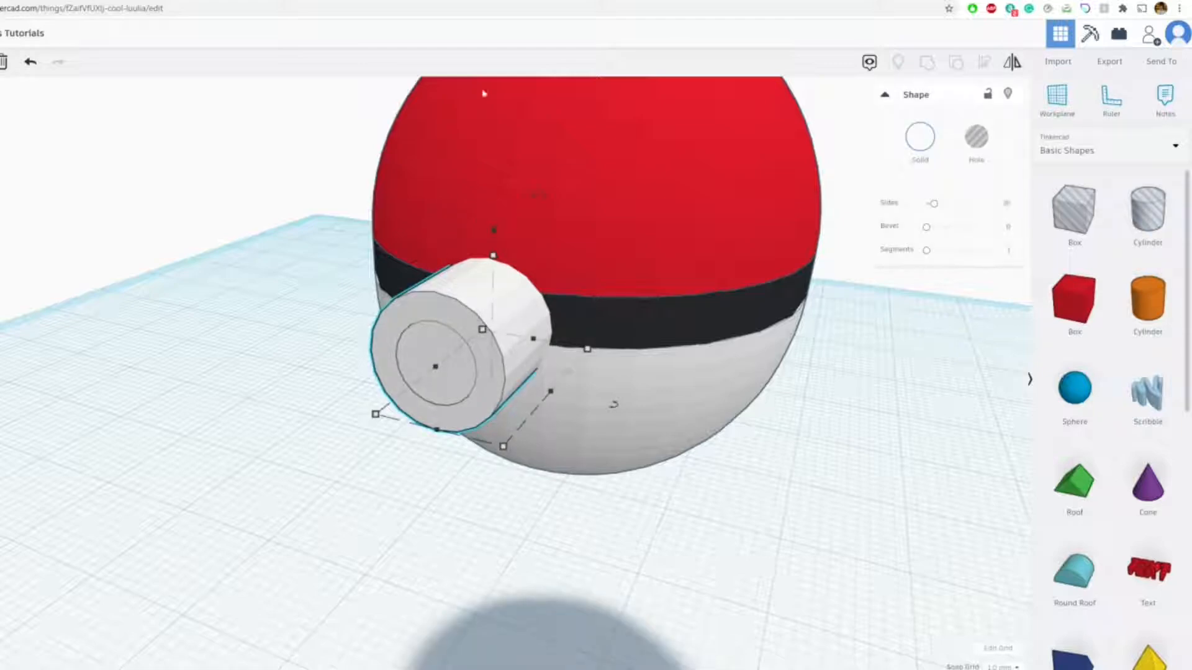
{"action": "key", "text": "ctrl+Tab"}
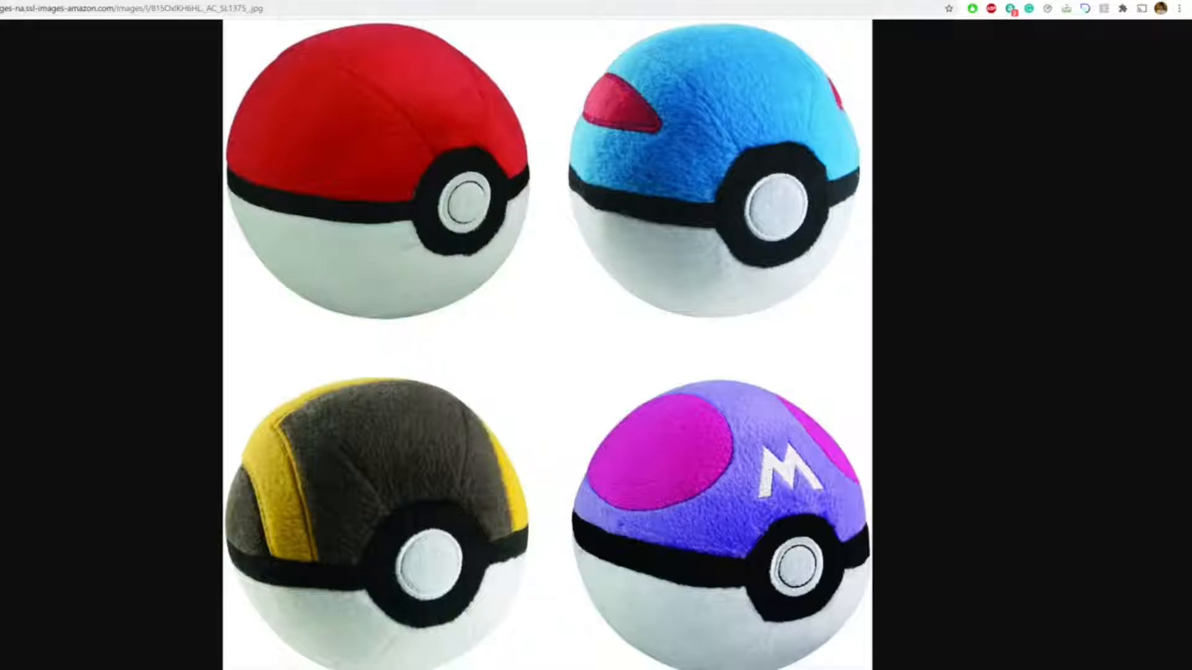
{"action": "key", "text": "ctrl+shift+Tab"}
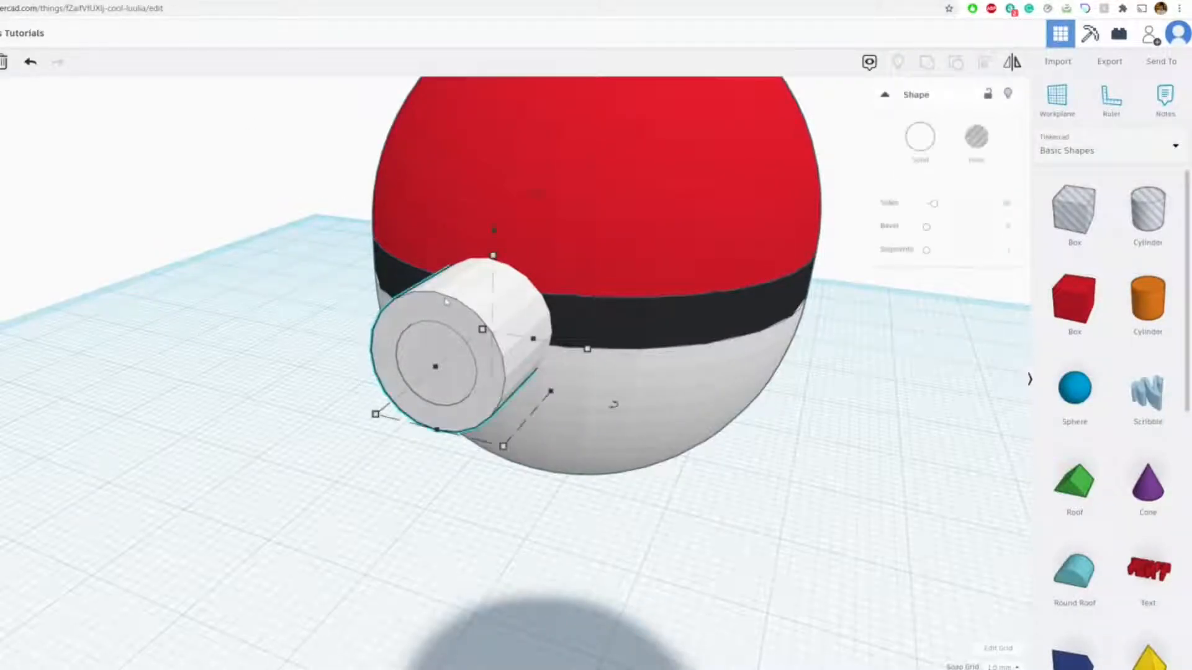
{"action": "key", "text": "ctrl+v"}
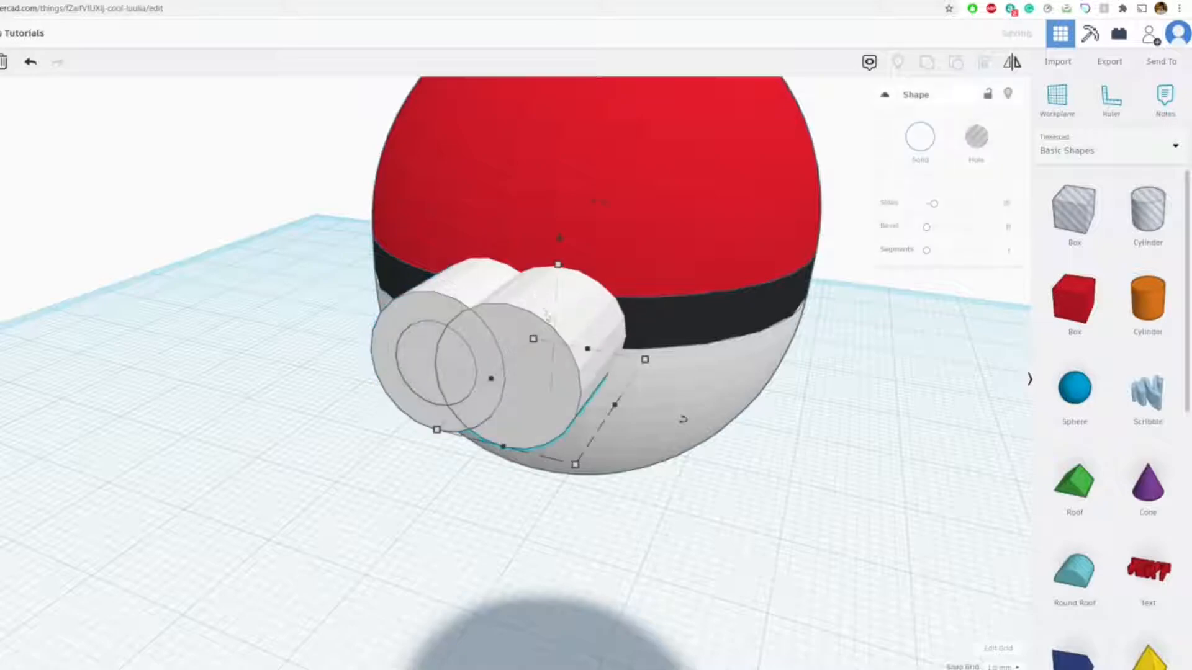
{"action": "left_click", "coordinate": [919, 137]}
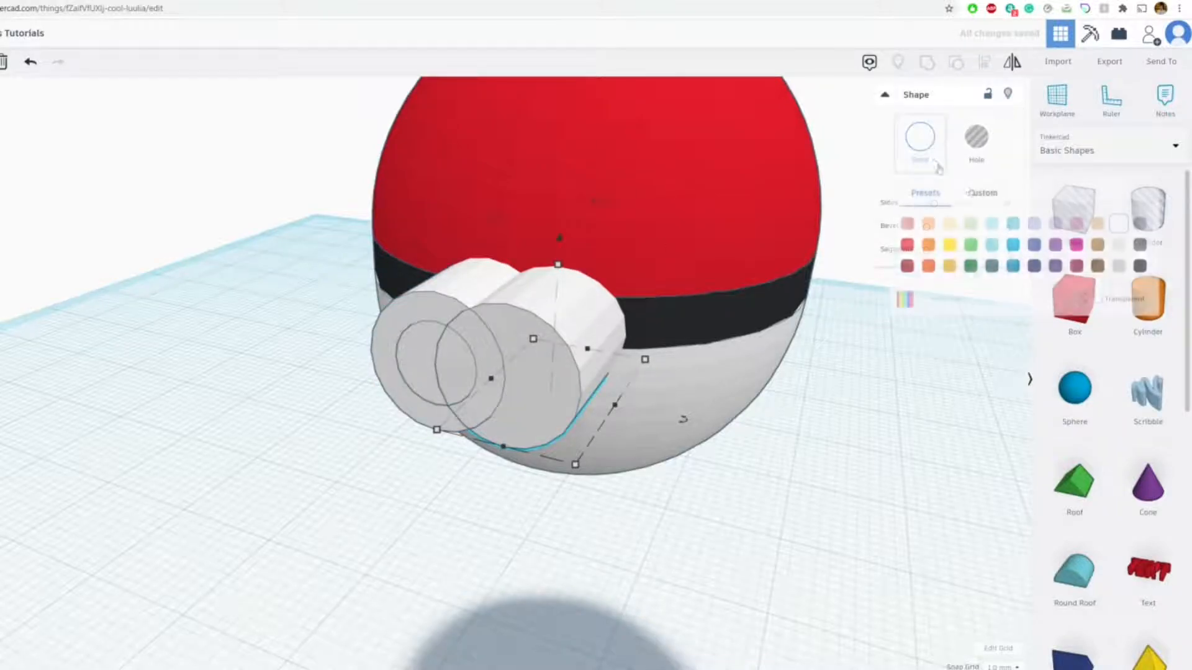
{"action": "left_click", "coordinate": [1140, 266]}
- Resize the black cylinder to 7 mm wide and 7 mm high and position it concentrically around the white button, lowered 1 mm
{"action": "left_click_drag", "start_coordinate": [615, 405], "coordinate": [683, 419]}
{"action": "left_click_drag", "start_coordinate": [581, 413], "coordinate": [631, 418]}
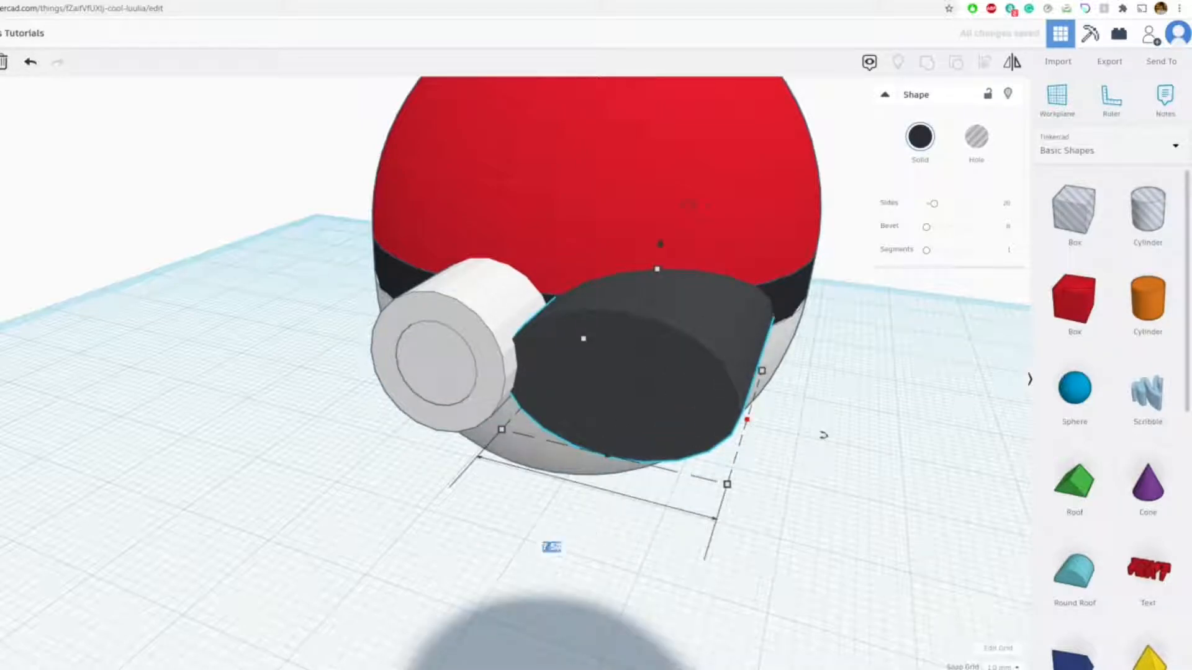
{"action": "key", "text": "Return"}
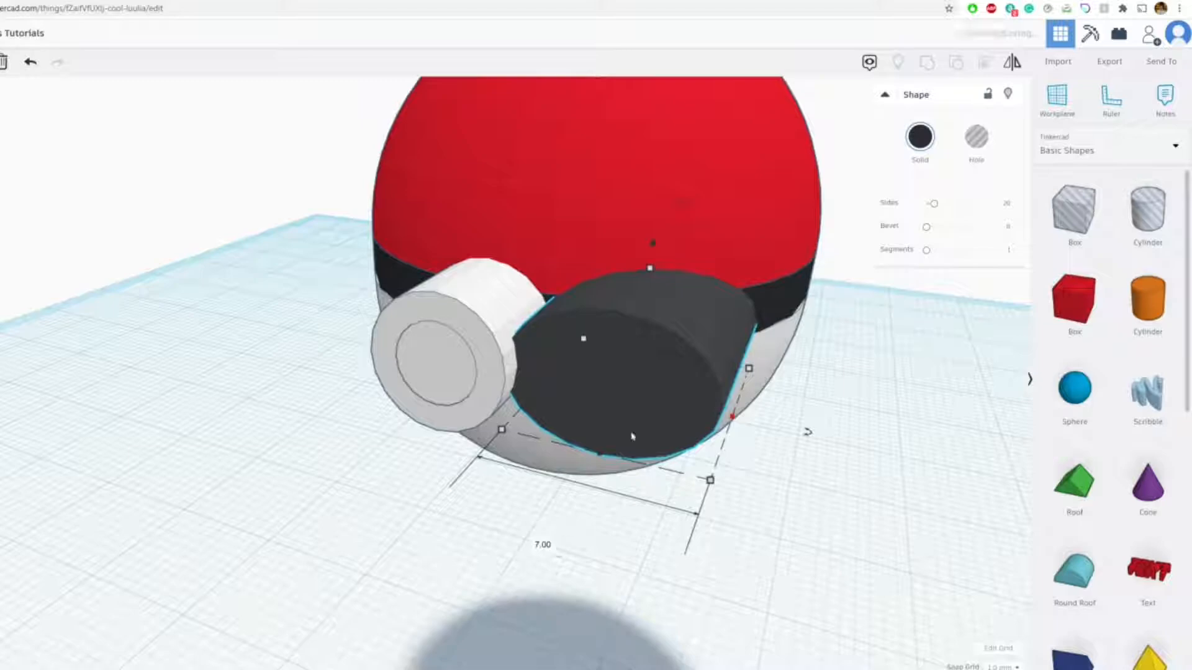
{"action": "left_click_drag", "start_coordinate": [648, 270], "coordinate": [647, 217]}
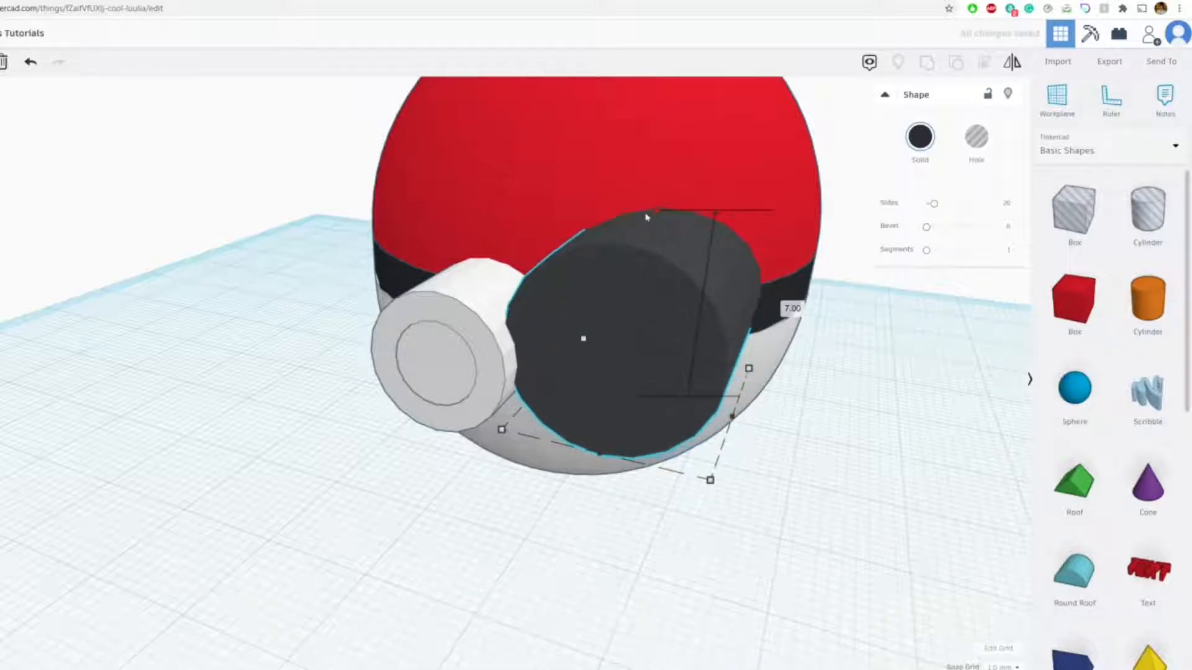
{"action": "left_click_drag", "start_coordinate": [592, 305], "coordinate": [437, 283]}
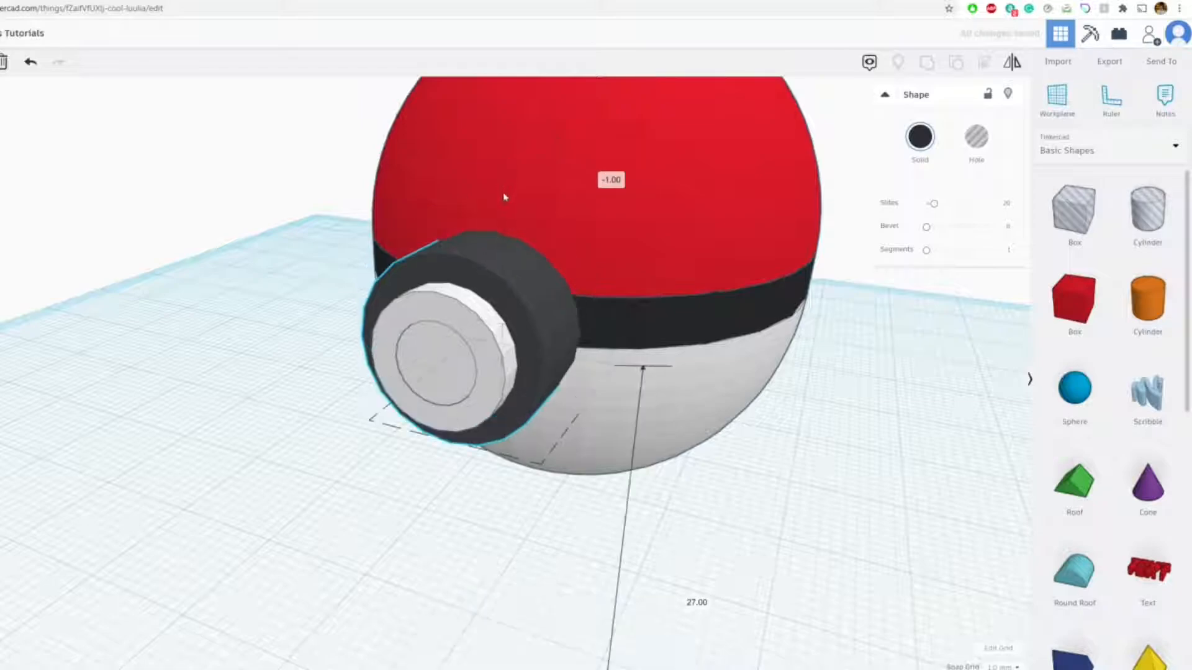
- Push the black cylinder back into the ball's front, and slide the larger white cylinder back so the small one protrudes
{"action": "right_click_drag", "start_coordinate": [546, 338], "coordinate": [473, 529]}
{"action": "right_click_drag", "start_coordinate": [767, 448], "coordinate": [503, 447]}
{"action": "left_click", "coordinate": [464, 453]}
{"action": "left_click_drag", "start_coordinate": [463, 454], "coordinate": [497, 421]}
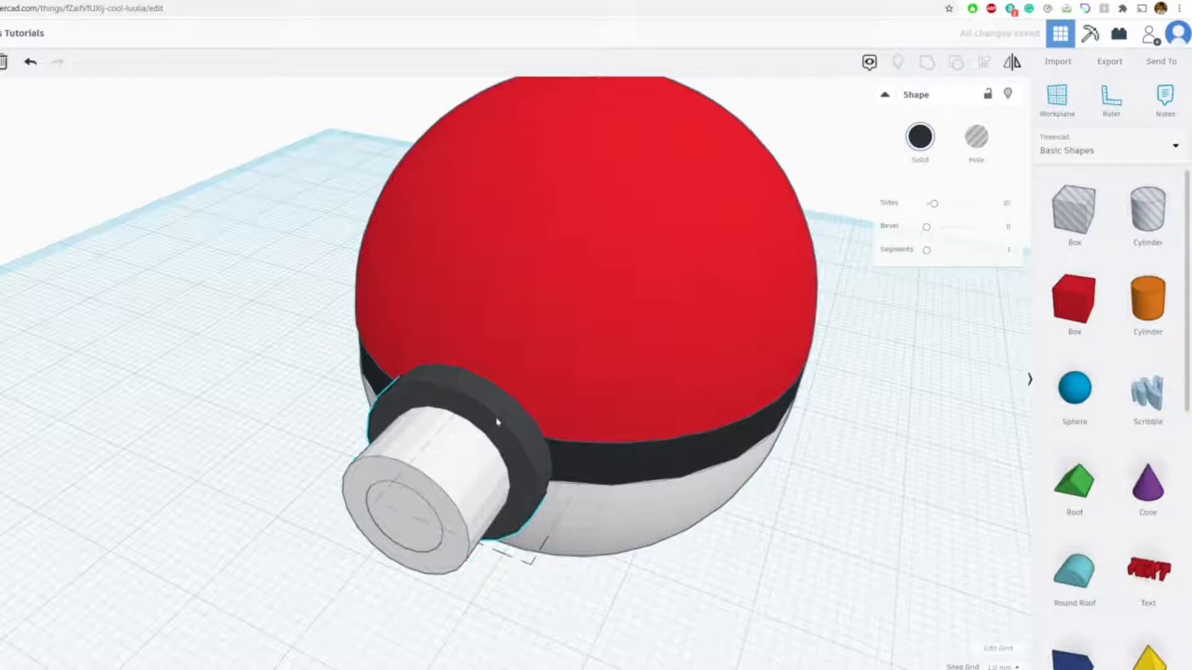
{"action": "left_click_drag", "start_coordinate": [453, 479], "coordinate": [446, 428]}
{"action": "left_click", "coordinate": [322, 466]}
{"action": "right_click_drag", "start_coordinate": [322, 466], "coordinate": [452, 388]}
{"action": "scroll", "coordinate": [630, 276], "scroll_direction": "down", "scroll_amount": 5}
- Select all six shapes of the Poké Ball, duplicate them and move the copy beside the original
{"action": "right_click_drag", "start_coordinate": [687, 305], "coordinate": [665, 319]}
{"action": "left_click_drag", "start_coordinate": [442, 166], "coordinate": [725, 448]}
{"action": "middle_click_drag", "start_coordinate": [792, 436], "coordinate": [618, 440]}
{"action": "right_click_drag", "start_coordinate": [618, 440], "coordinate": [609, 450]}
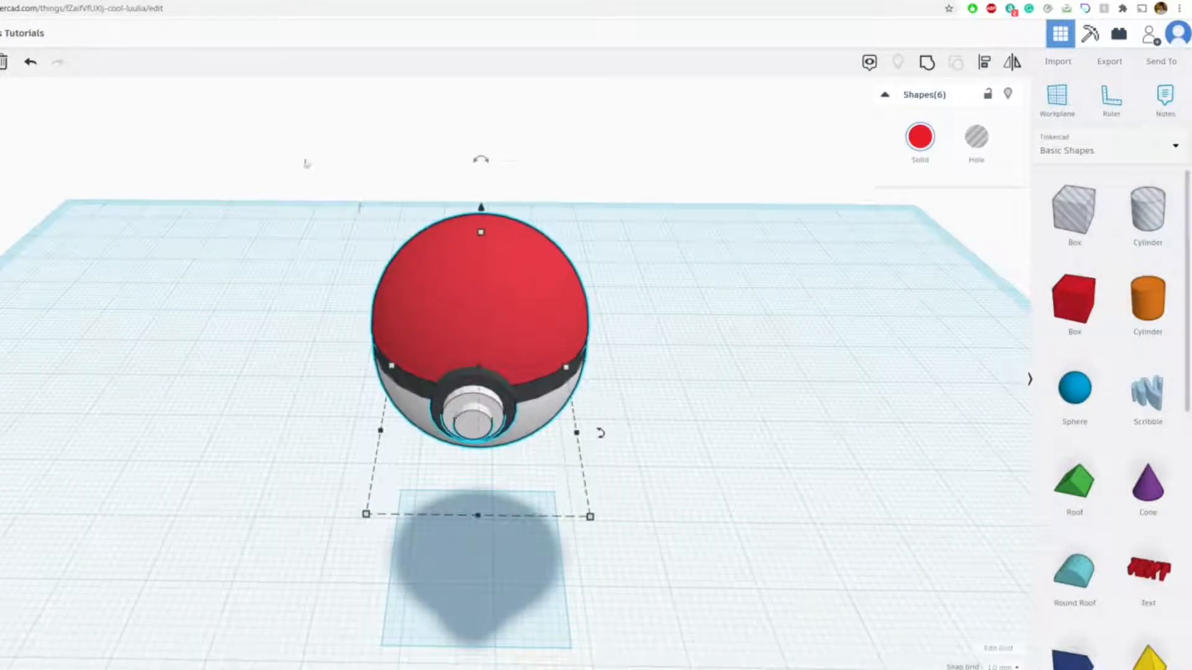
{"action": "left_click_drag", "start_coordinate": [297, 150], "coordinate": [592, 450]}
{"action": "left_click_drag", "start_coordinate": [365, 237], "coordinate": [671, 531]}
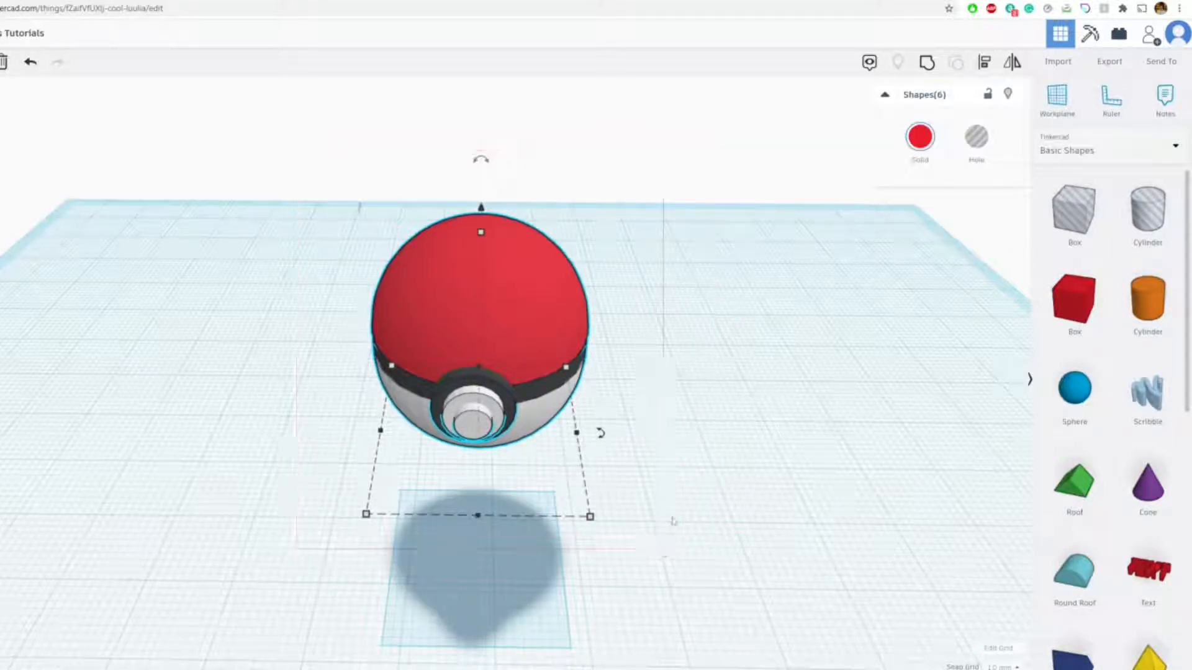
{"action": "key", "text": "ctrl+v"}
{"action": "left_click_drag", "start_coordinate": [606, 360], "coordinate": [912, 356]}
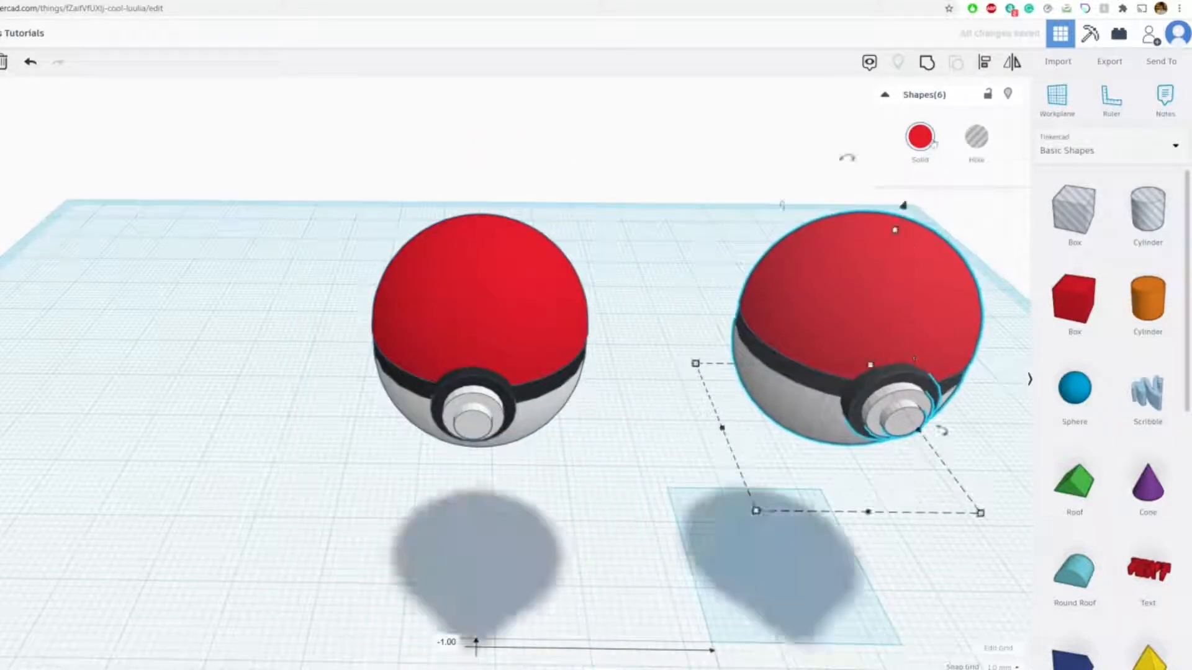
{"action": "left_click", "coordinate": [937, 158]}
{"action": "left_click", "coordinate": [1013, 245]}
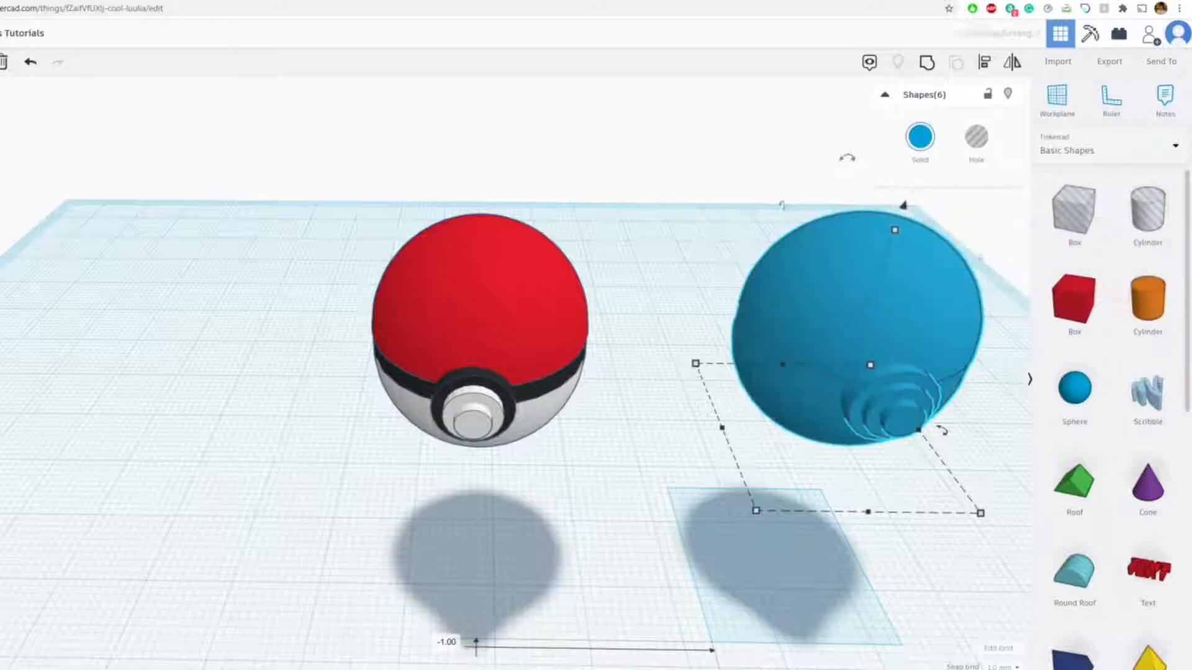
{"action": "left_click", "coordinate": [39, 66]}
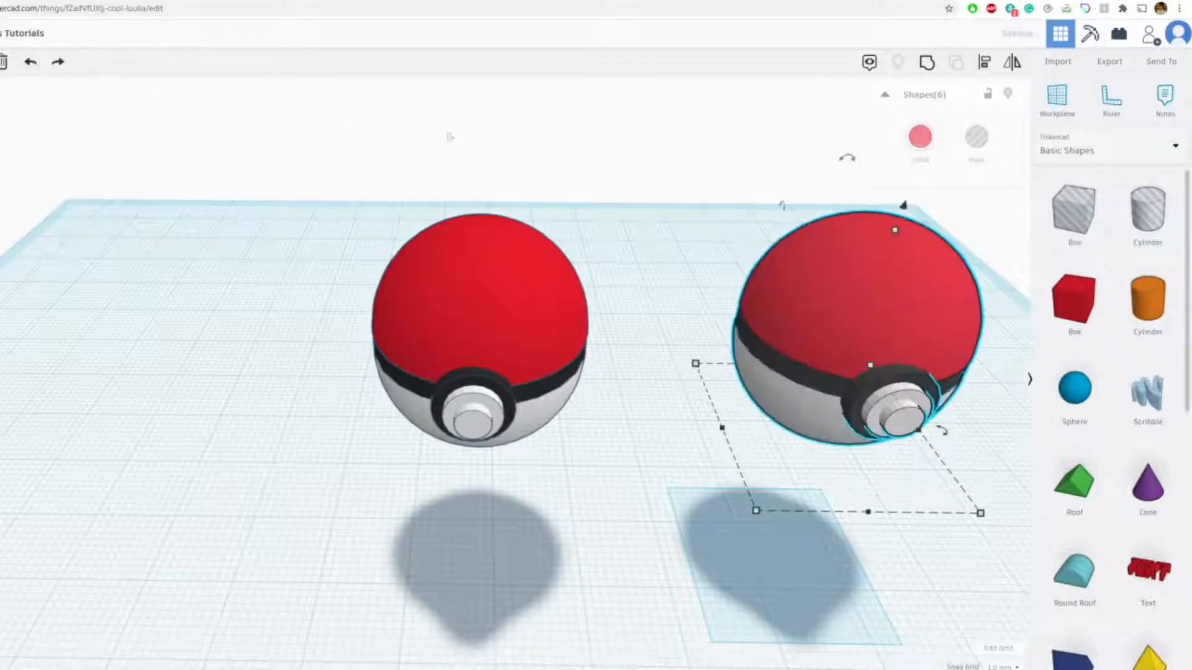
- Colour only the upper half of the duplicated ball bright blue, trying the darker blue as well
{"action": "left_click", "coordinate": [429, 131]}
{"action": "left_click", "coordinate": [848, 253]}
{"action": "left_click", "coordinate": [918, 155]}
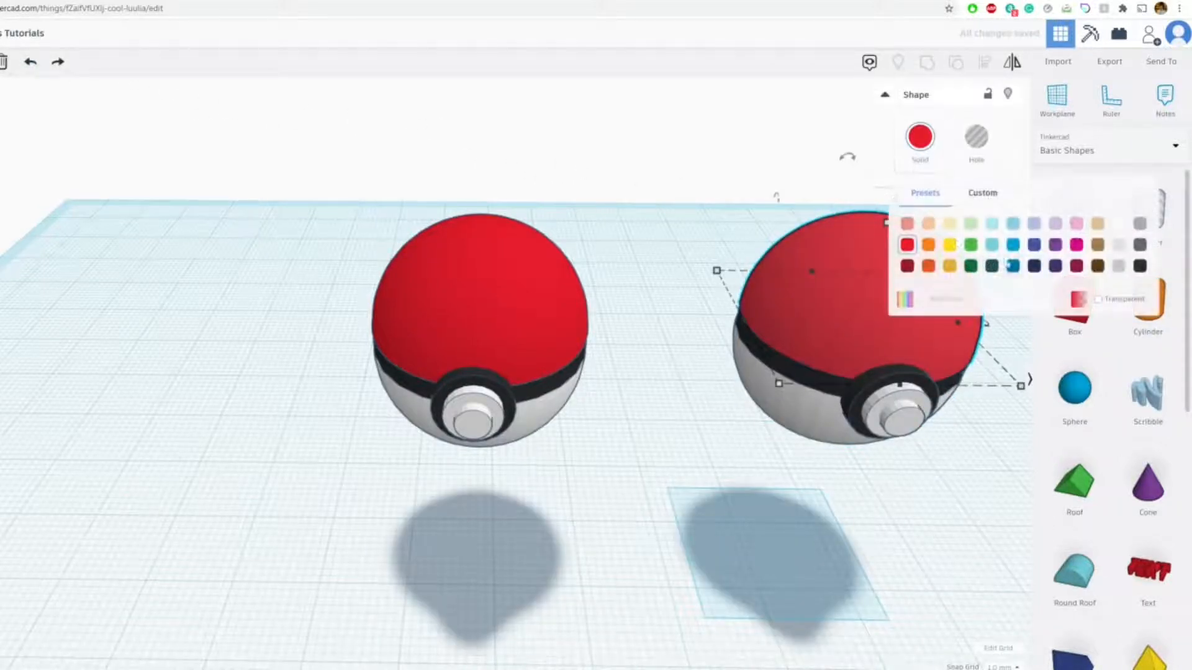
{"action": "left_click", "coordinate": [1013, 246]}
{"action": "left_click", "coordinate": [921, 156]}
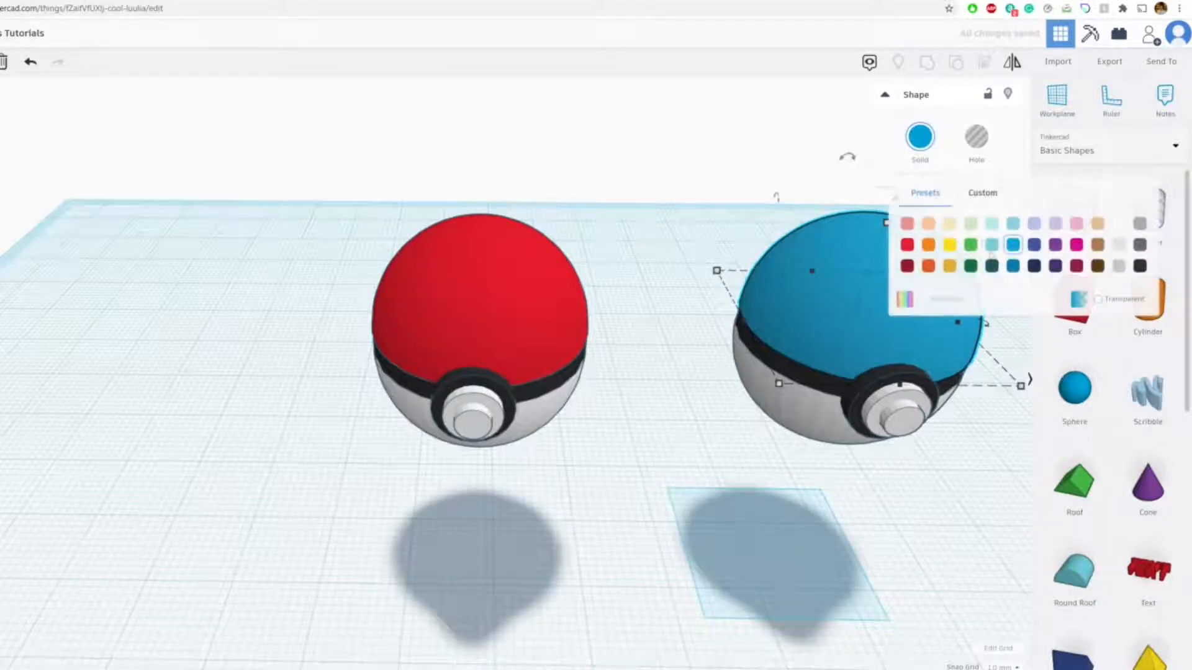
{"action": "left_click", "coordinate": [1013, 266]}
{"action": "left_click", "coordinate": [918, 153]}
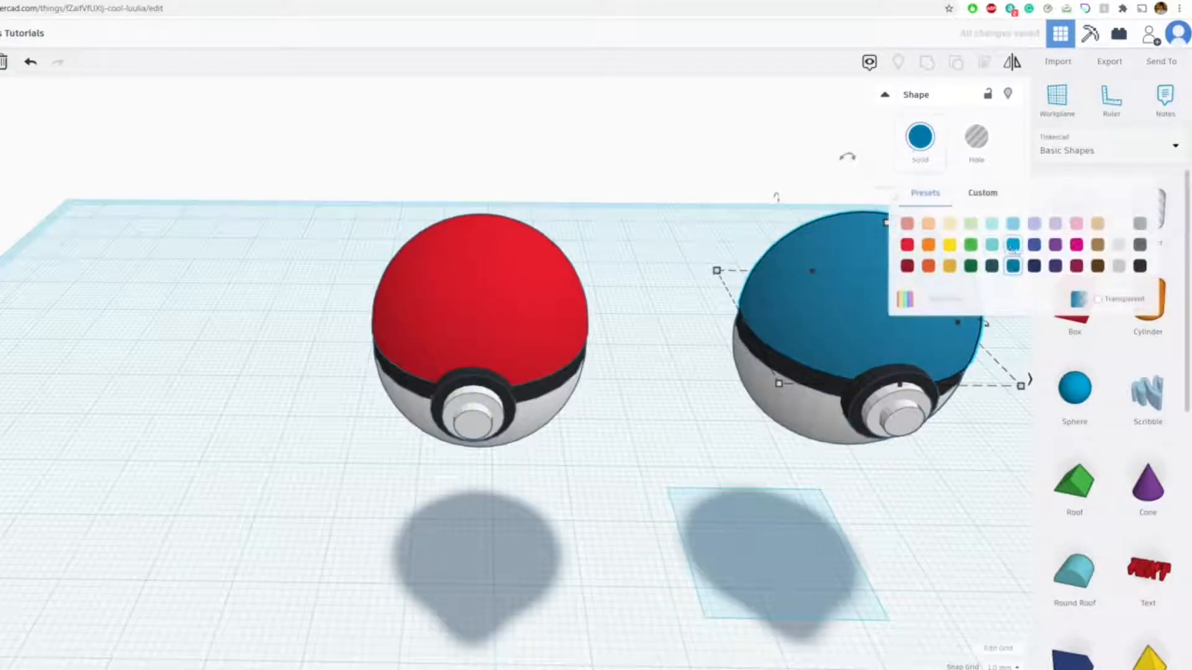
{"action": "left_click", "coordinate": [1013, 246]}
{"action": "left_click", "coordinate": [726, 255]}
{"action": "middle_click_drag", "start_coordinate": [726, 255], "coordinate": [503, 247]}
{"action": "right_click_drag", "start_coordinate": [502, 247], "coordinate": [537, 221]}
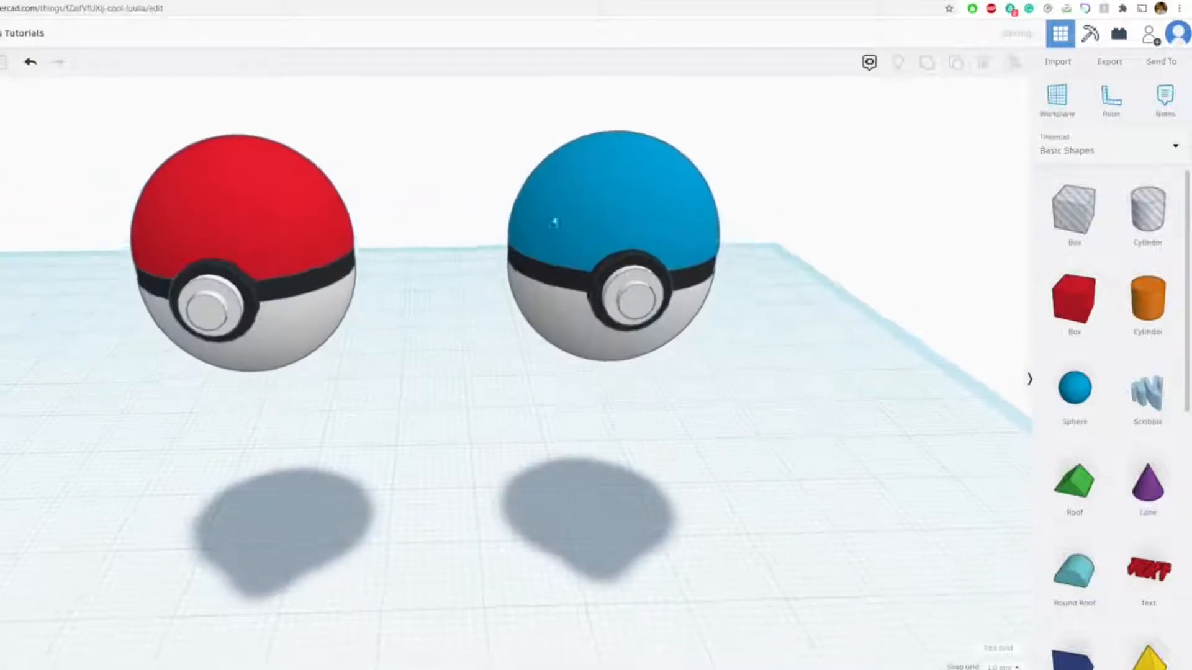
{"action": "scroll", "coordinate": [538, 221], "scroll_direction": "down", "scroll_amount": 3}
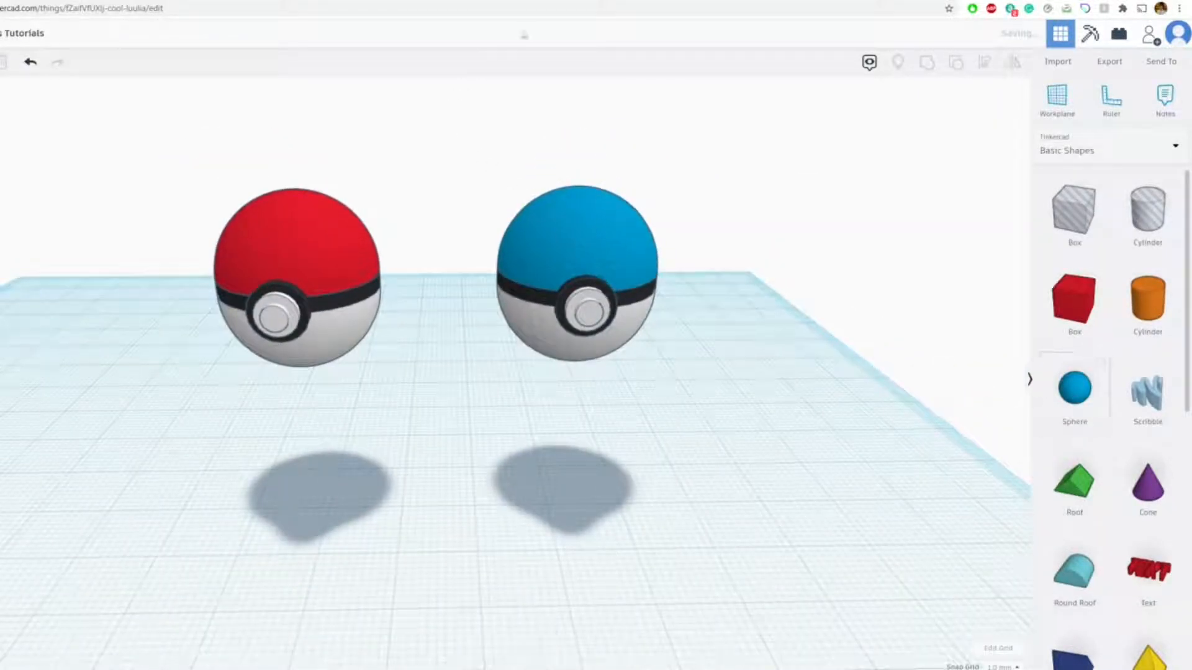
- Add a sphere, squash it into a narrow ellipsoid raised beside the blue ball, and colour it red
{"action": "left_click", "coordinate": [498, 1]}
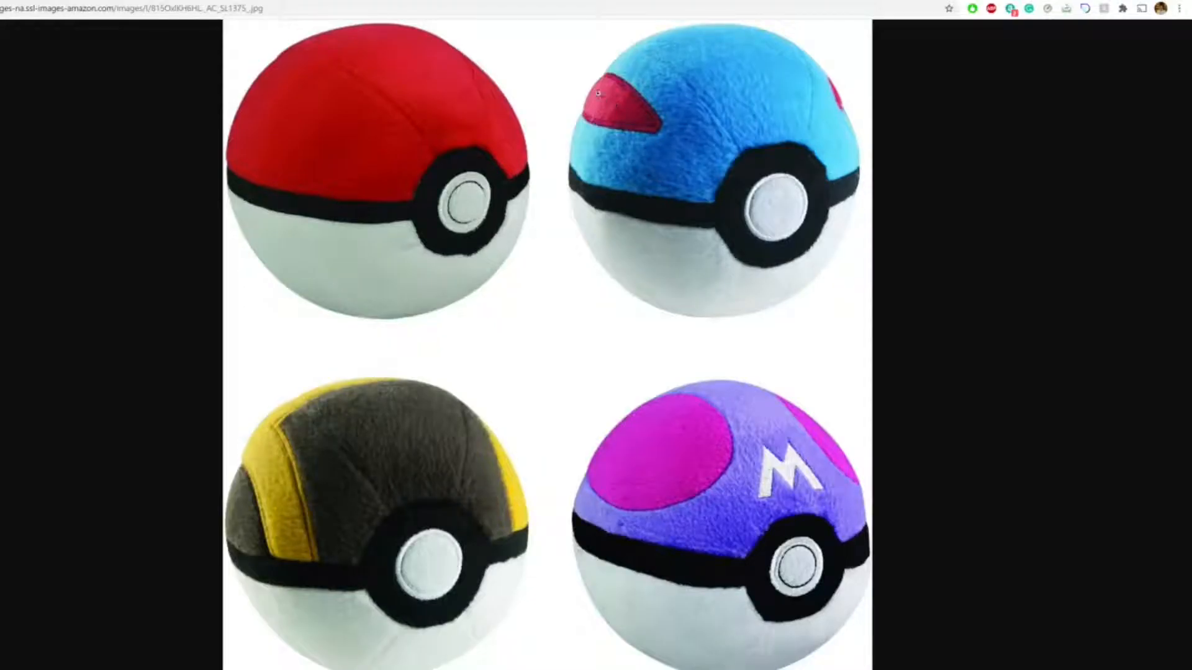
{"action": "key", "text": "ctrl+shift+Tab"}
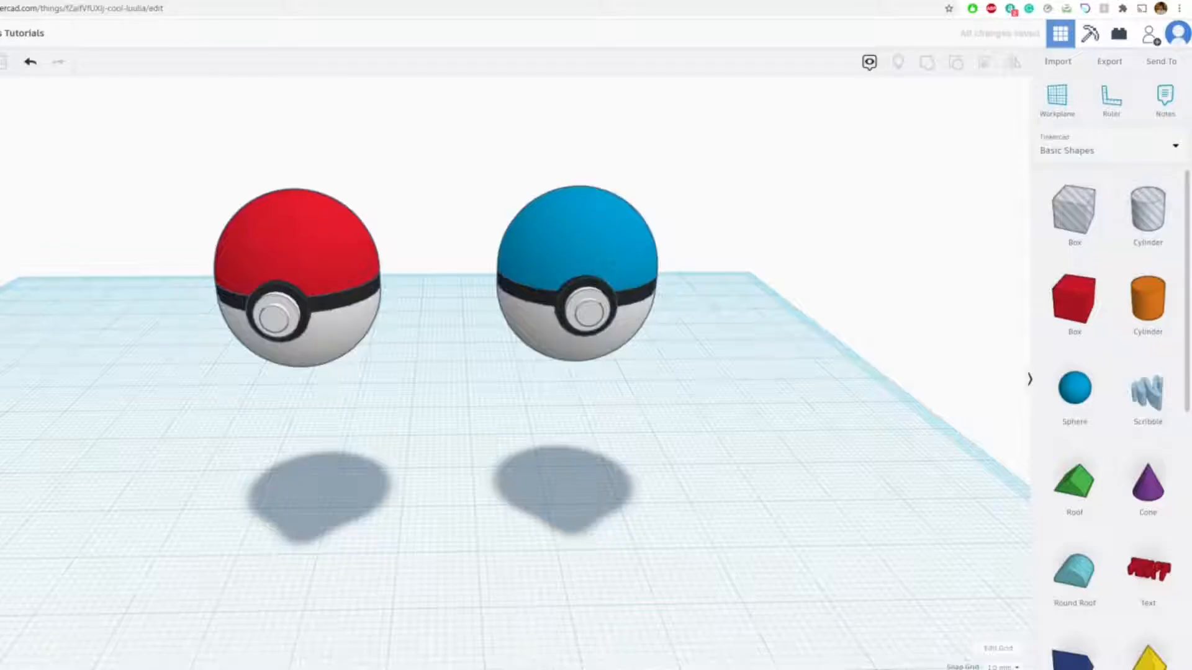
{"action": "left_click_drag", "start_coordinate": [1088, 402], "coordinate": [693, 401]}
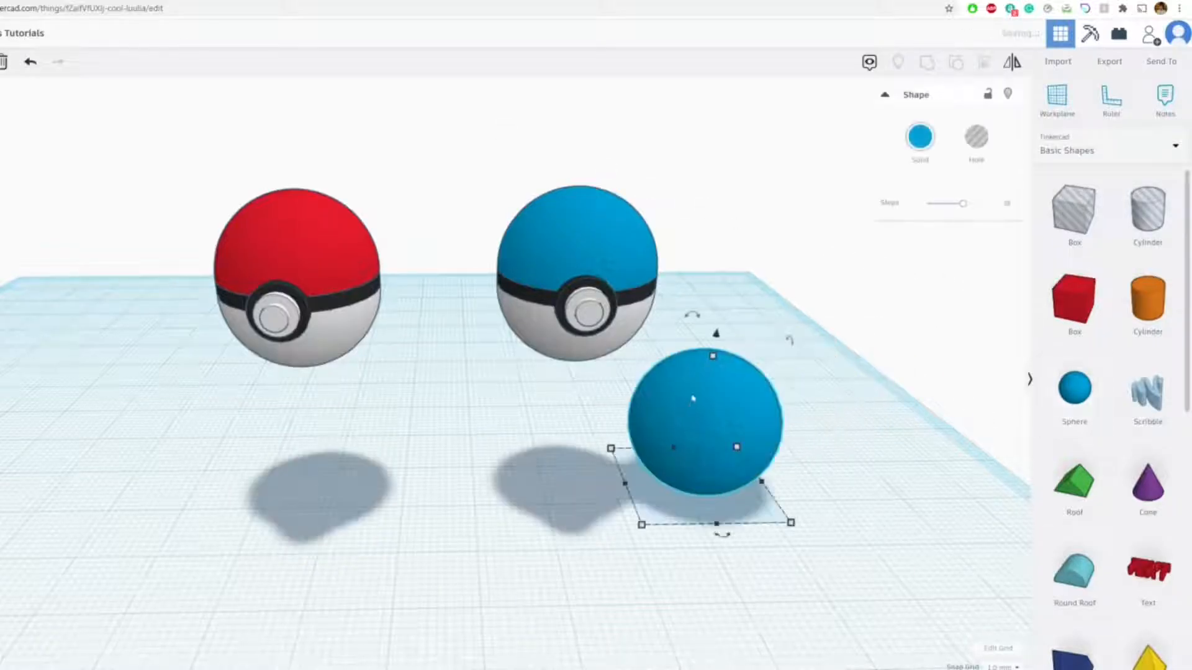
{"action": "left_click_drag", "start_coordinate": [712, 359], "coordinate": [714, 411]}
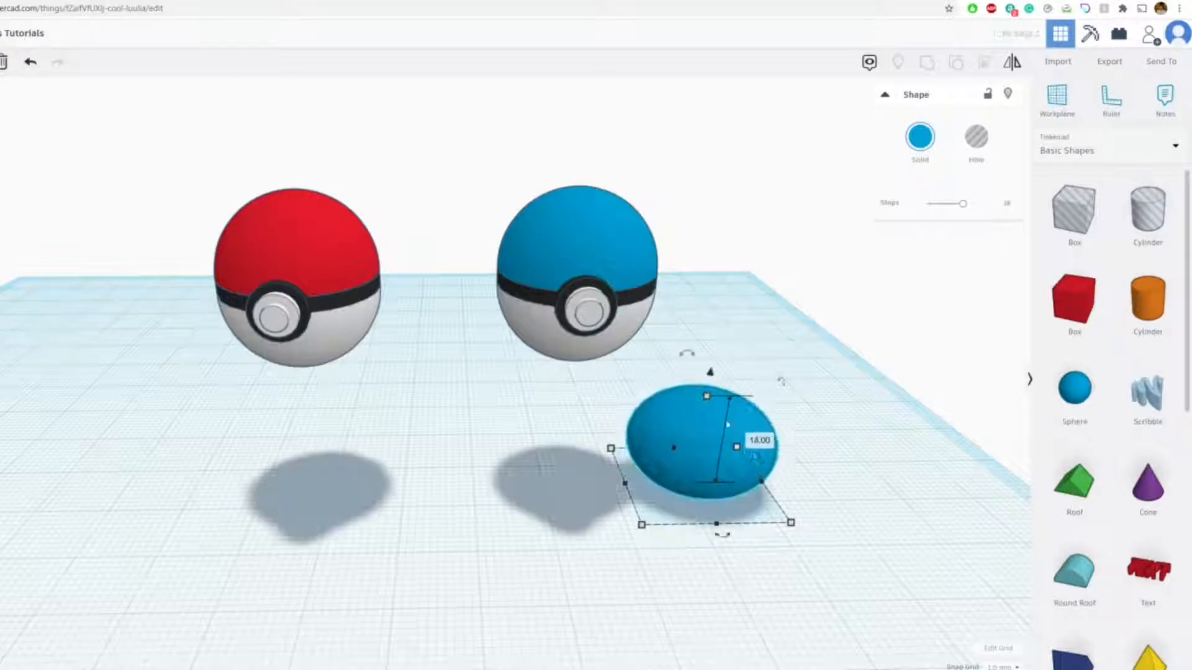
{"action": "left_click_drag", "start_coordinate": [763, 477], "coordinate": [678, 470]}
{"action": "left_click_drag", "start_coordinate": [662, 373], "coordinate": [696, 123]}
{"action": "right_click_drag", "start_coordinate": [744, 149], "coordinate": [761, 233]}
{"action": "left_click", "coordinate": [921, 146]}
{"action": "left_click", "coordinate": [906, 245]}
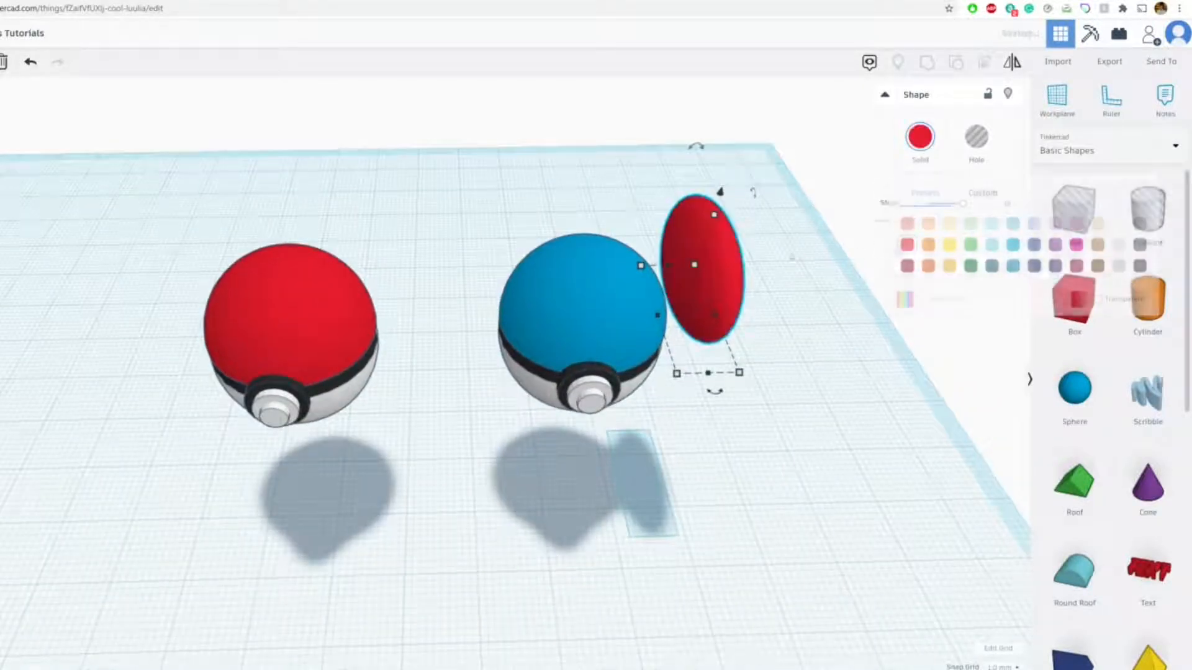
- Move the red ellipsoid into one side of the blue ball's upper half and tilt it to follow the surface
{"action": "left_click_drag", "start_coordinate": [724, 262], "coordinate": [580, 261]}
{"action": "left_click_drag", "start_coordinate": [591, 312], "coordinate": [558, 312]}
{"action": "left_click_drag", "start_coordinate": [552, 190], "coordinate": [523, 192]}
{"action": "right_click_drag", "start_coordinate": [714, 255], "coordinate": [875, 341]}
{"action": "mouse_move", "coordinate": [506, 264]}
{"action": "left_mouse_down"}
{"action": "mouse_move", "coordinate": [545, 286]}
{"action": "mouse_move", "coordinate": [525, 277]}
{"action": "left_mouse_up"}
{"action": "left_click_drag", "start_coordinate": [638, 346], "coordinate": [624, 339]}
- Lower the red ellipsoid and nudge it into the blue ball until only a thin raised stripe protrudes
{"action": "right_click_drag", "start_coordinate": [624, 339], "coordinate": [535, 162]}
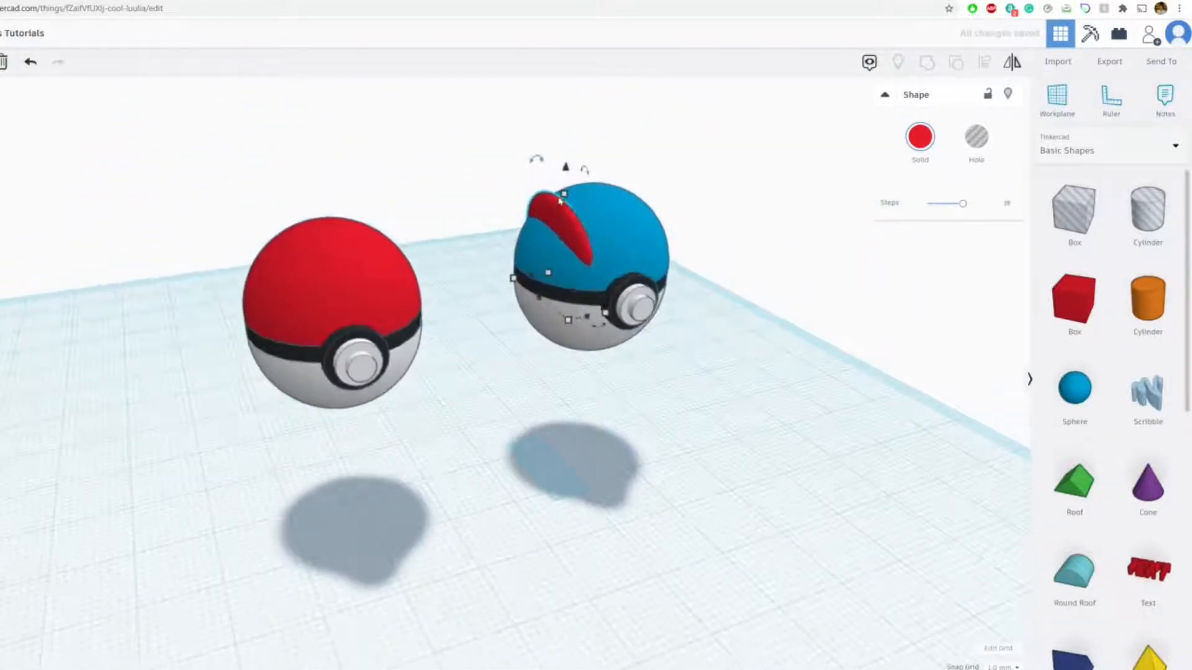
{"action": "left_click_drag", "start_coordinate": [566, 171], "coordinate": [563, 209]}
{"action": "right_click_drag", "start_coordinate": [561, 209], "coordinate": [944, 353]}
{"action": "left_click_drag", "start_coordinate": [474, 271], "coordinate": [465, 272]}
{"action": "left_click", "coordinate": [462, 301]}
{"action": "right_click_drag", "start_coordinate": [535, 242], "coordinate": [422, 242]}
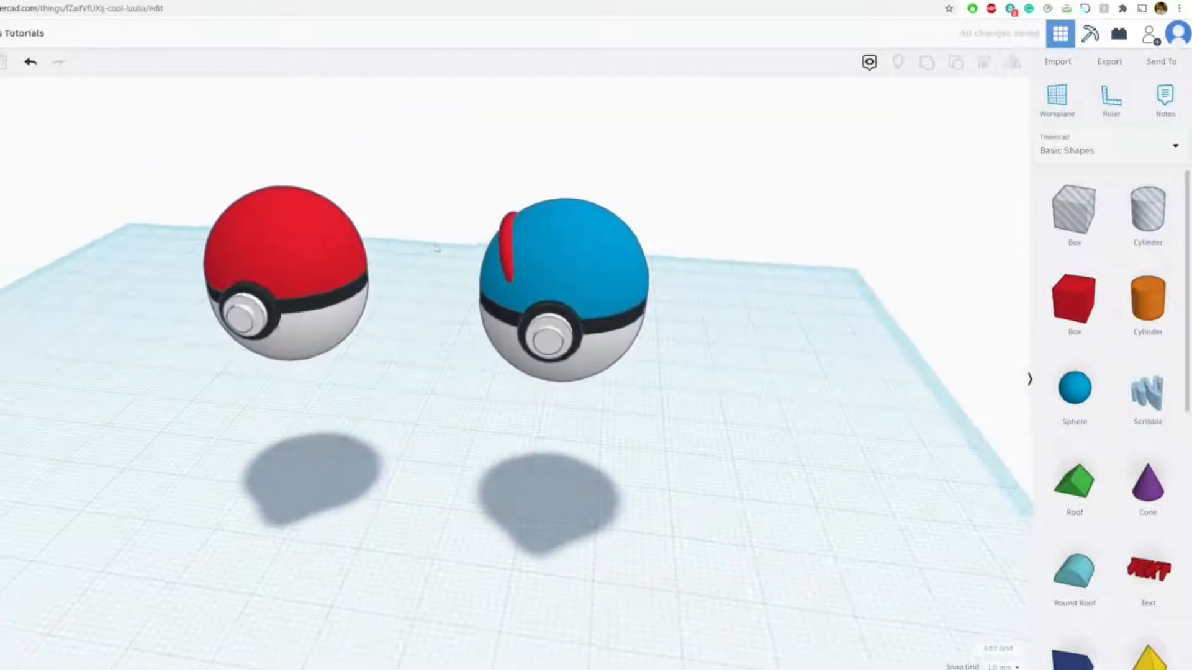
- Duplicate the red stripe onto the opposite side of the blue ball and mirror the copy left to right
{"action": "scroll", "coordinate": [436, 249], "scroll_direction": "up", "scroll_amount": 3}
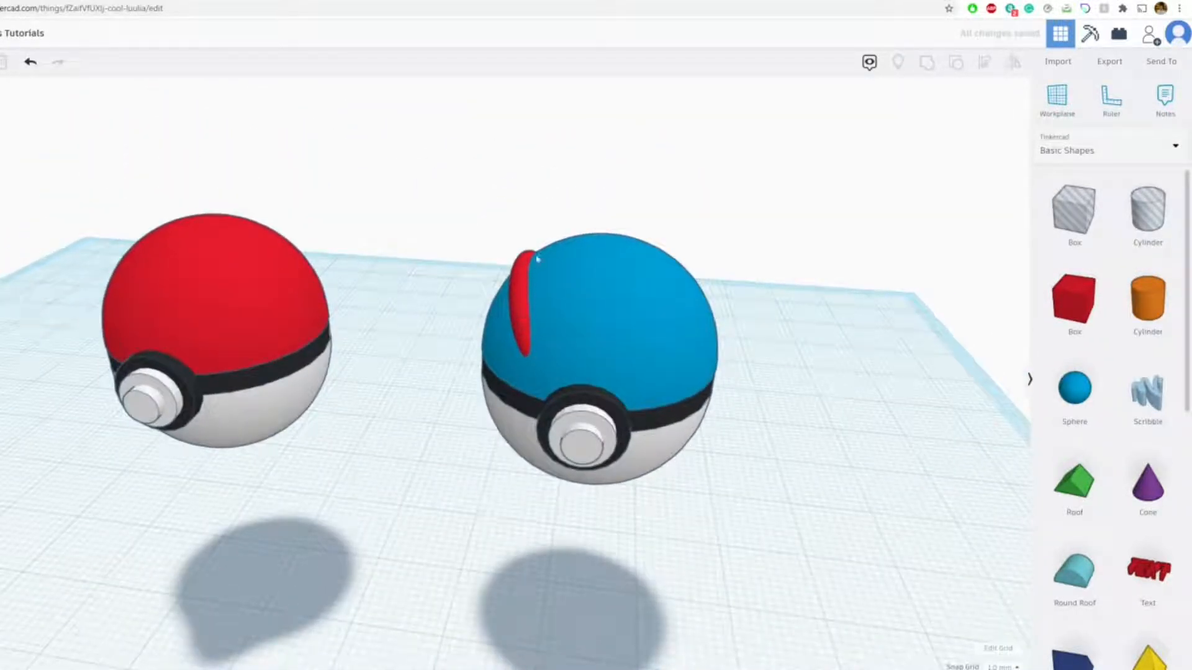
{"action": "left_click", "coordinate": [513, 315]}
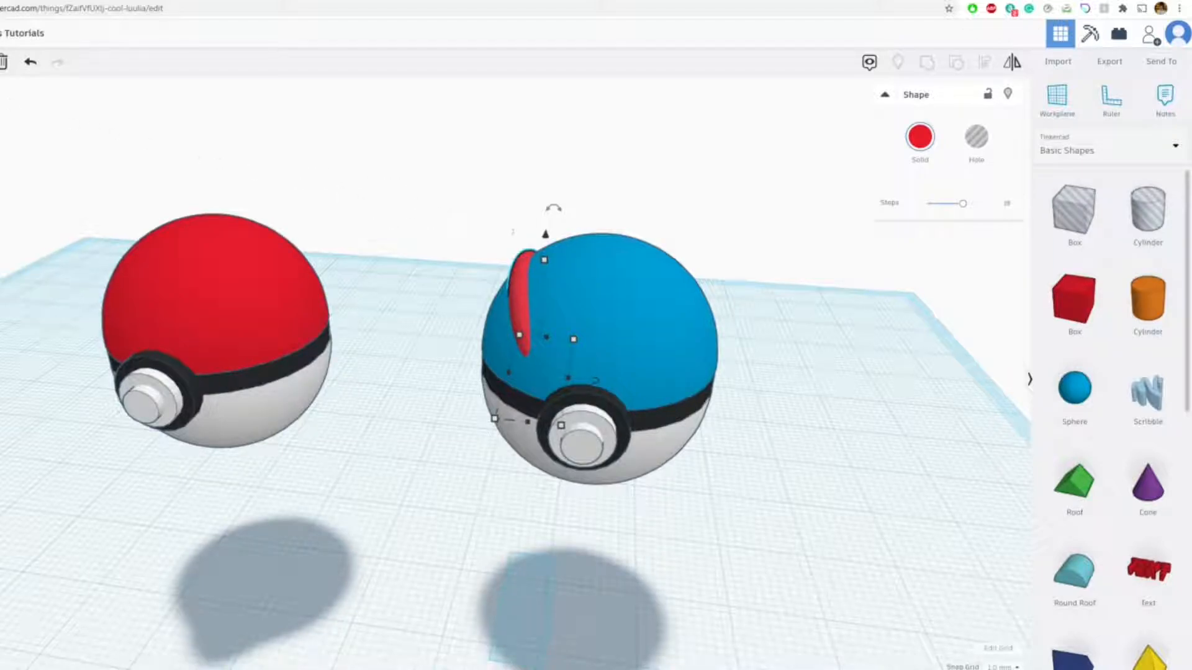
{"action": "left_click_drag", "start_coordinate": [517, 281], "coordinate": [675, 294]}
{"action": "left_click", "coordinate": [1013, 62]}
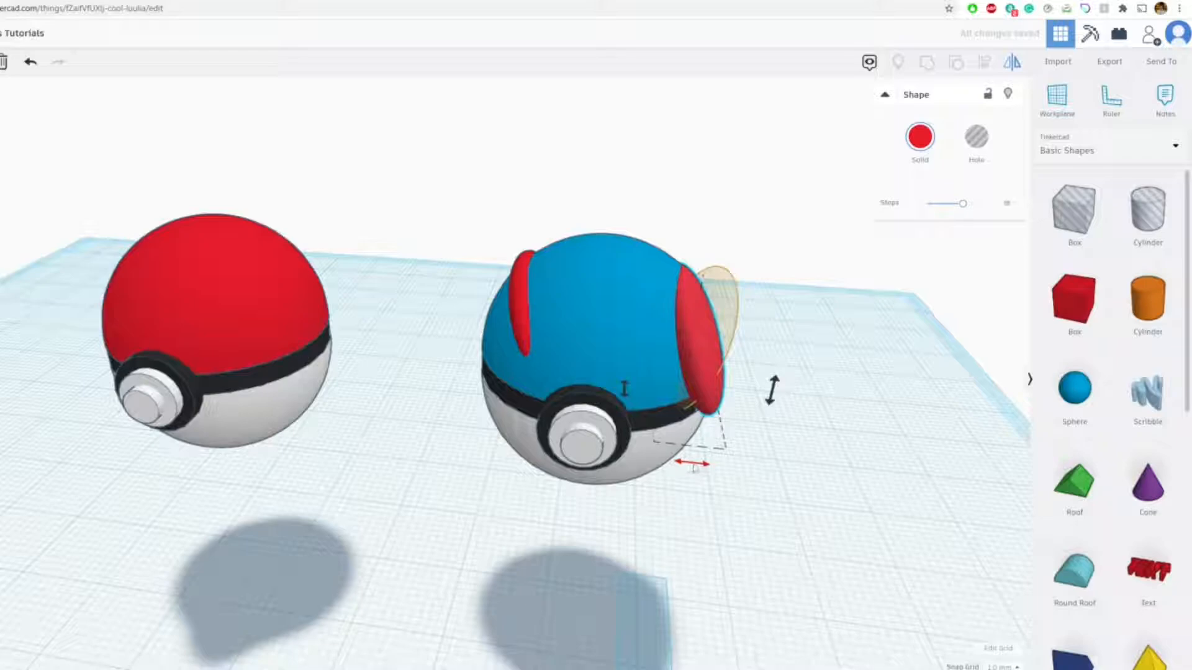
{"action": "left_click", "coordinate": [695, 469]}
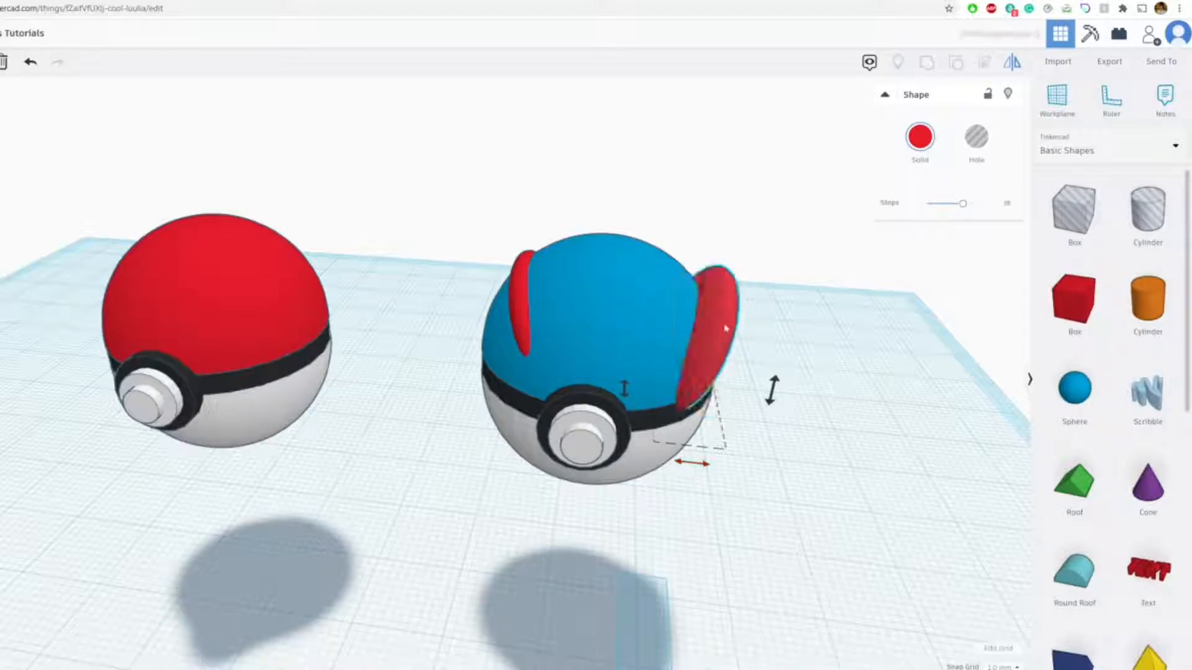
- Shift the mirrored red stripe into the blue ball so it matches the stripe on the other side
{"action": "right_click_drag", "start_coordinate": [688, 329], "coordinate": [691, 299]}
{"action": "left_click", "coordinate": [780, 299]}
{"action": "left_click", "coordinate": [672, 314]}
{"action": "left_click_drag", "start_coordinate": [671, 314], "coordinate": [674, 314]}
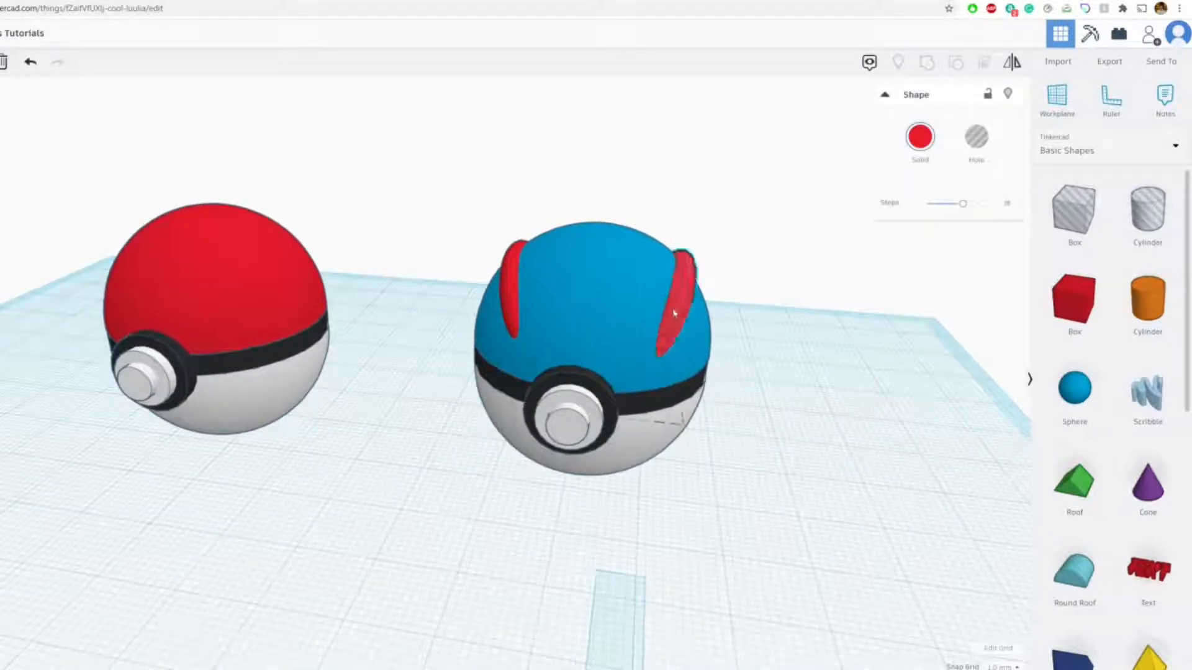
{"action": "right_click_drag", "start_coordinate": [597, 322], "coordinate": [621, 289]}
{"action": "left_click", "coordinate": [754, 209]}
{"action": "scroll", "coordinate": [545, 213], "scroll_direction": "down", "scroll_amount": 2}
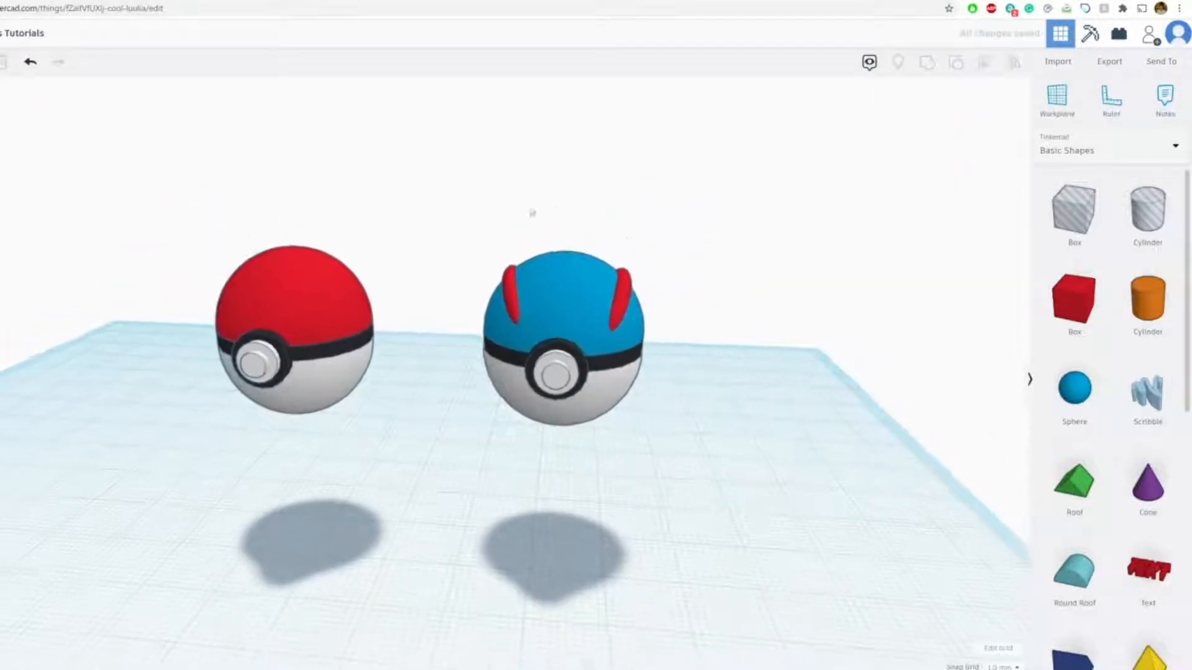
- Duplicate the complete red Poké Ball and place the copy on the far side of the blue ball
{"action": "middle_click_drag", "start_coordinate": [419, 216], "coordinate": [435, 219]}
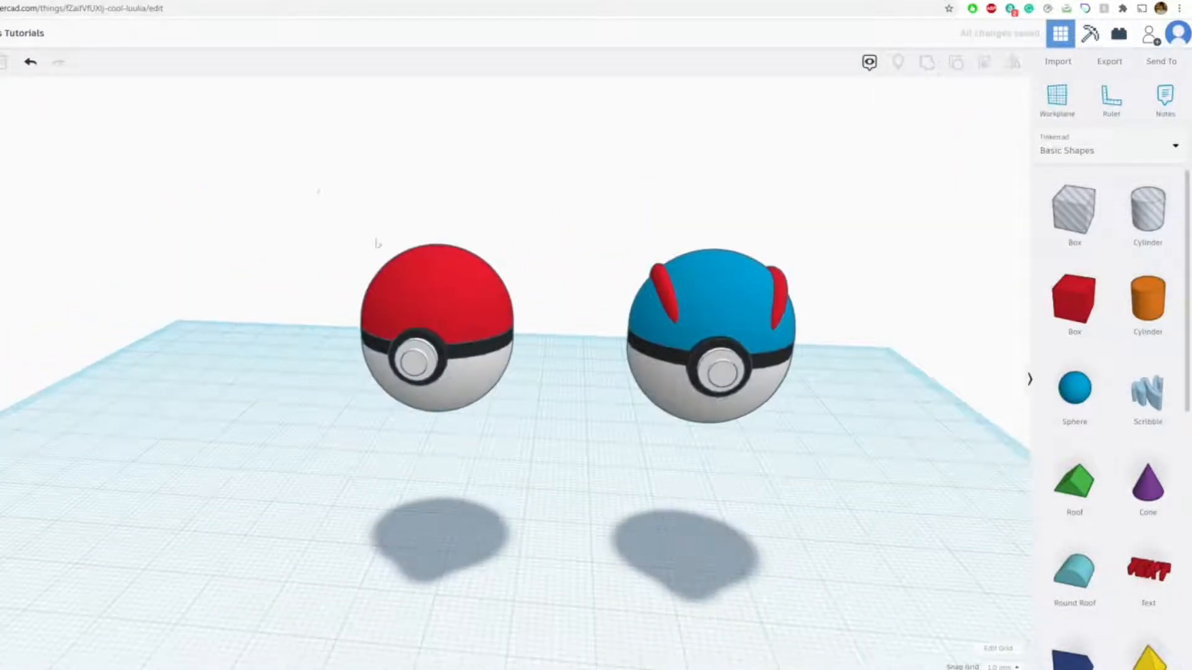
{"action": "left_click_drag", "start_coordinate": [532, 452], "coordinate": [528, 442]}
{"action": "key", "text": "ctrl+c"}
{"action": "key", "text": "ctrl+v"}
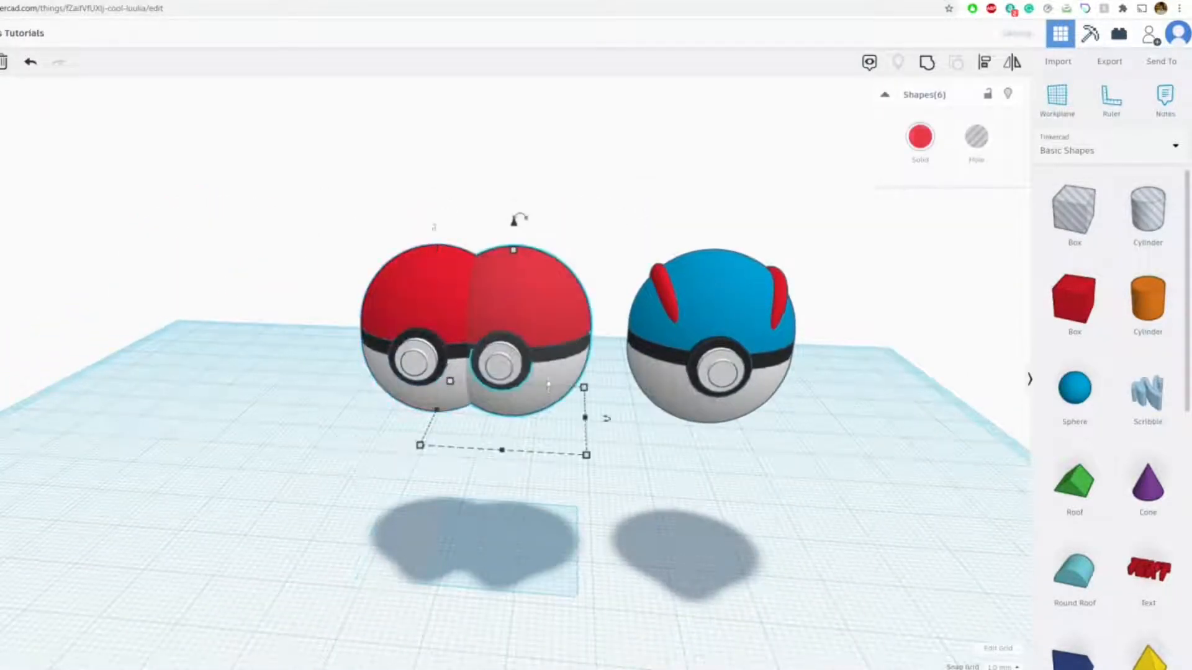
{"action": "left_click_drag", "start_coordinate": [531, 351], "coordinate": [993, 366]}
{"action": "left_click_drag", "start_coordinate": [879, 415], "coordinate": [889, 408]}
{"action": "middle_click_drag", "start_coordinate": [889, 409], "coordinate": [423, 399]}
- Check the Master Ball reference picture and colour the third ball's upper half dark magenta
{"action": "left_click", "coordinate": [769, 226]}
{"action": "left_click", "coordinate": [632, 289]}
{"action": "left_click", "coordinate": [920, 138]}
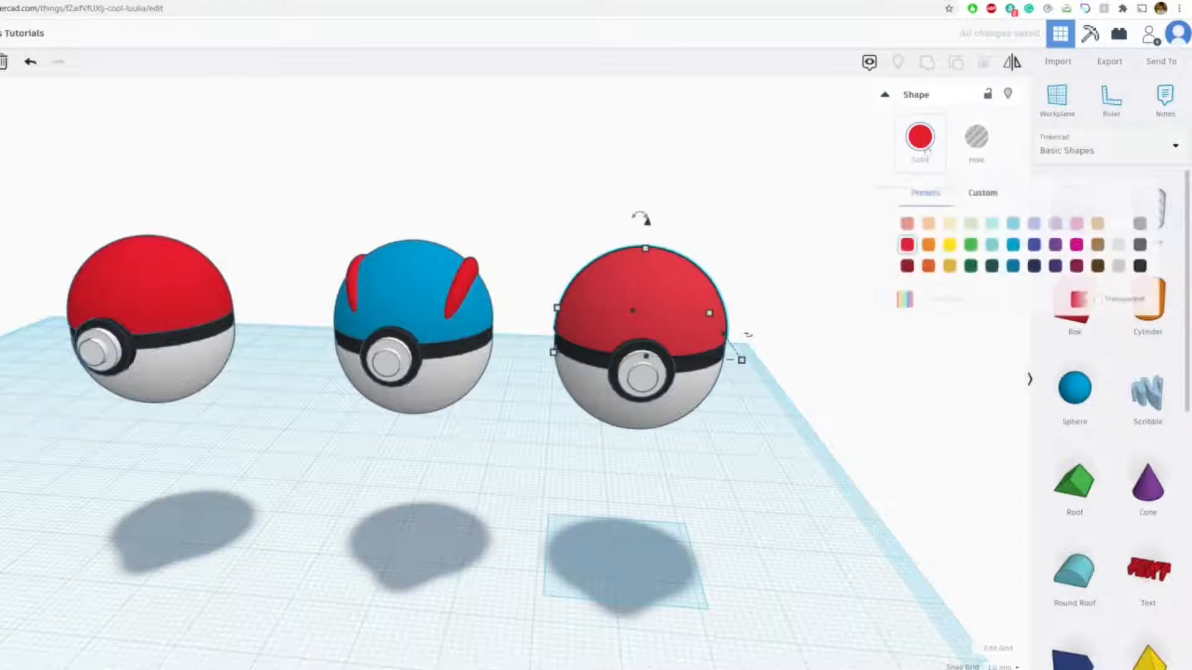
{"action": "left_click", "coordinate": [1078, 245]}
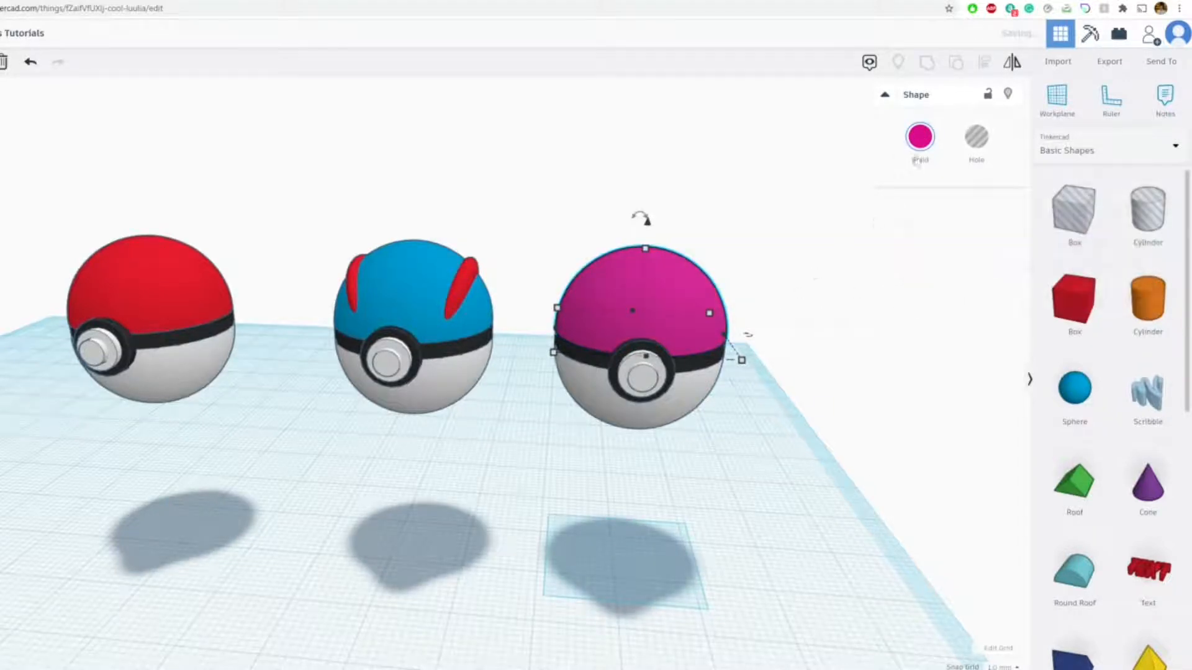
{"action": "left_click", "coordinate": [527, 1]}
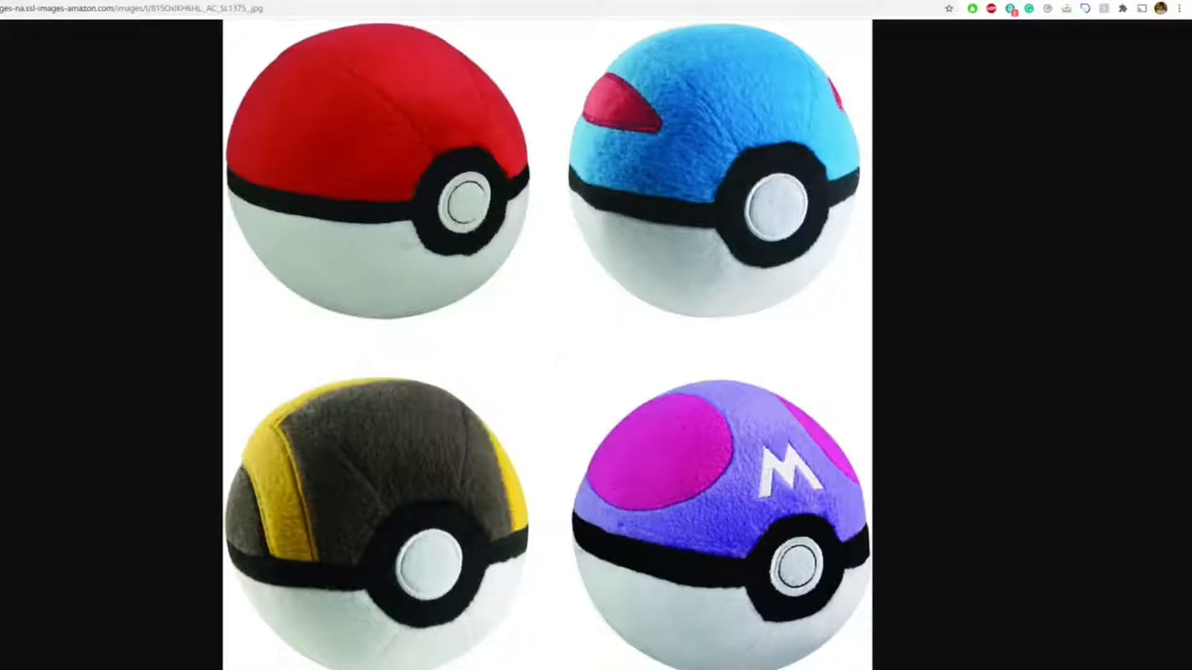
{"action": "left_click", "coordinate": [198, 1]}
{"action": "left_click", "coordinate": [920, 136]}
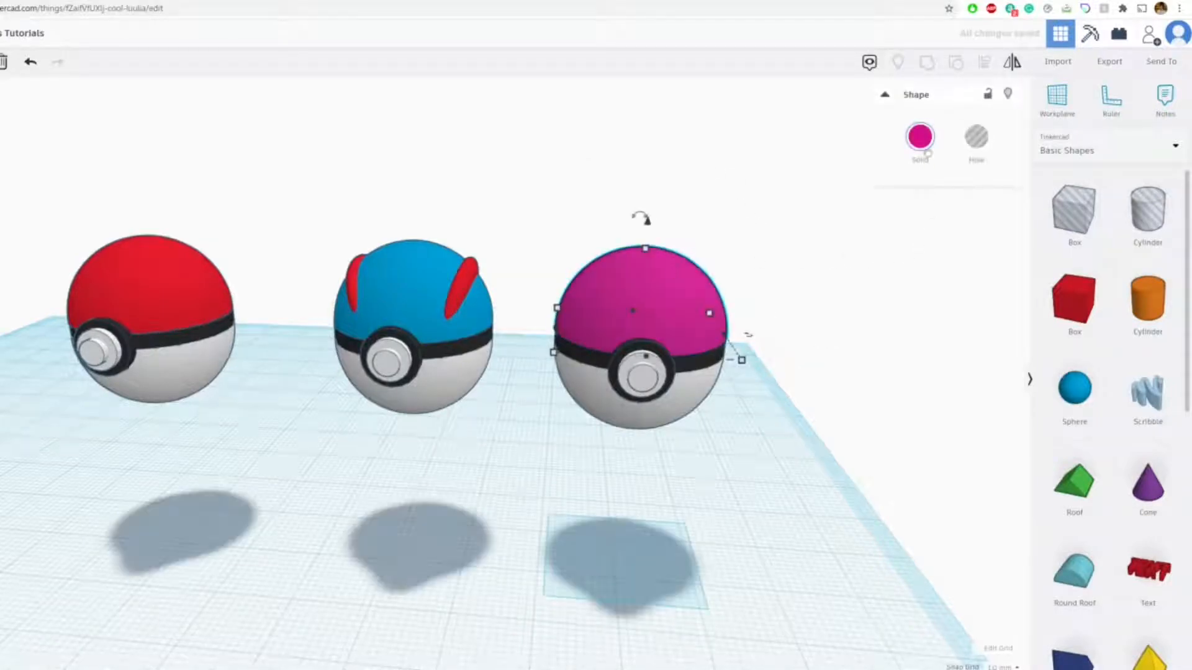
{"action": "left_click", "coordinate": [1077, 267]}
{"action": "left_click", "coordinate": [823, 391]}
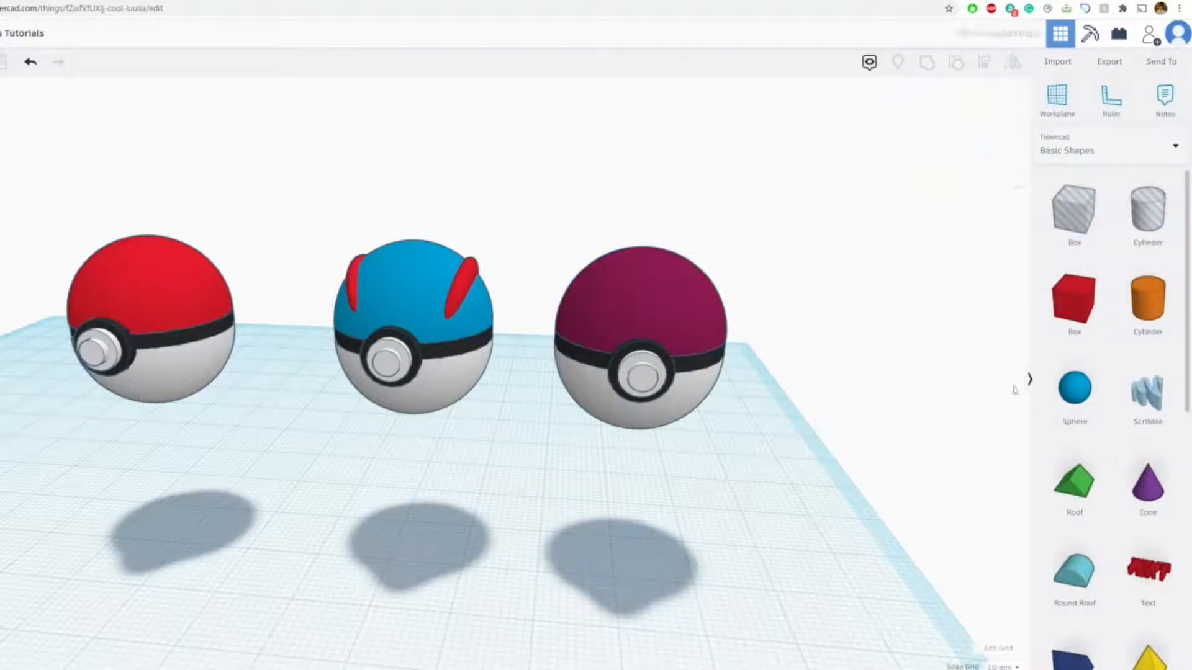
- Add a sphere, raise it to the third ball's upper half and colour it bright magenta
{"action": "left_click_drag", "start_coordinate": [1074, 391], "coordinate": [687, 445]}
{"action": "left_click_drag", "start_coordinate": [667, 400], "coordinate": [701, 180]}
{"action": "right_click_drag", "start_coordinate": [698, 230], "coordinate": [722, 371]}
{"action": "left_click_drag", "start_coordinate": [739, 405], "coordinate": [626, 419]}
{"action": "left_click", "coordinate": [920, 137]}
{"action": "left_click", "coordinate": [1076, 245]}
- Reshape the bright magenta sphere and sink it into one side of the third ball's upper half
{"action": "right_click_drag", "start_coordinate": [776, 366], "coordinate": [757, 288]}
{"action": "left_click_drag", "start_coordinate": [627, 272], "coordinate": [618, 321]}
{"action": "right_click_drag", "start_coordinate": [618, 321], "coordinate": [638, 423]}
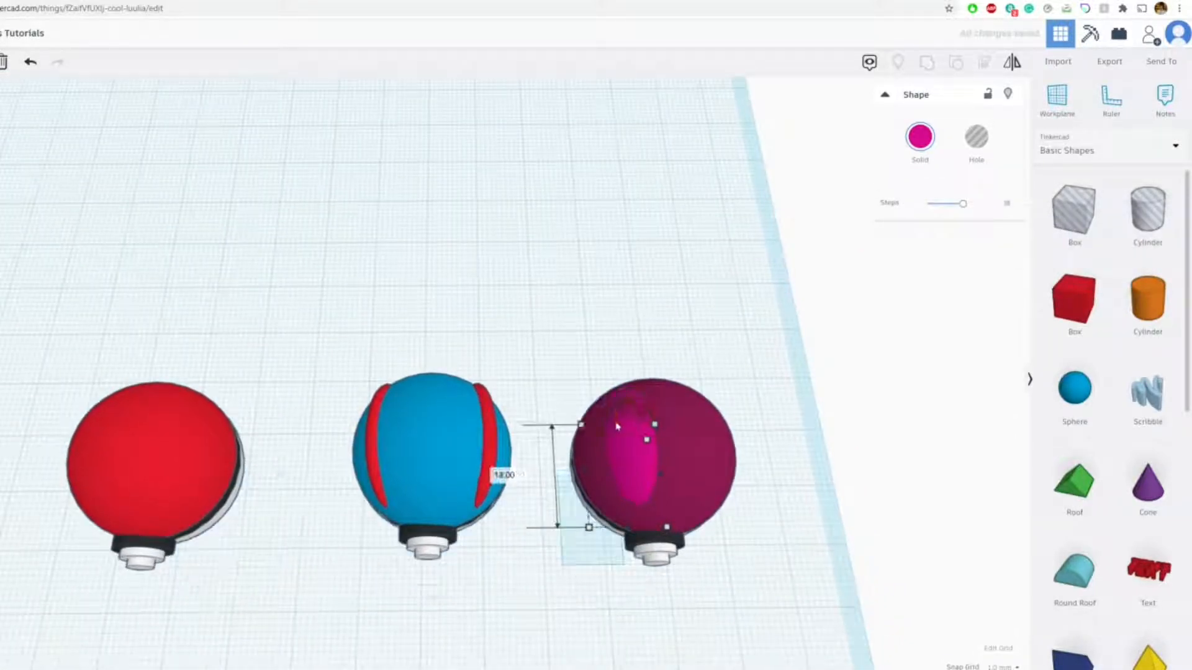
{"action": "left_click_drag", "start_coordinate": [630, 457], "coordinate": [620, 445]}
{"action": "right_click_drag", "start_coordinate": [621, 446], "coordinate": [617, 308]}
{"action": "left_click_drag", "start_coordinate": [624, 302], "coordinate": [621, 314]}
- Fine-tune the magenta sphere's position so it shows as a rounded patch on the dark magenta half
{"action": "left_click", "coordinate": [586, 232]}
{"action": "right_click_drag", "start_coordinate": [585, 232], "coordinate": [582, 260]}
{"action": "left_click", "coordinate": [601, 320]}
{"action": "left_click_drag", "start_coordinate": [616, 288], "coordinate": [615, 275]}
{"action": "left_click", "coordinate": [646, 260]}
- Duplicate the bright magenta patch and move the copy to the opposite side of the third ball's upper half
{"action": "right_click_drag", "start_coordinate": [646, 260], "coordinate": [625, 338]}
{"action": "left_click", "coordinate": [621, 350]}
{"action": "key", "text": "ctrl+v"}
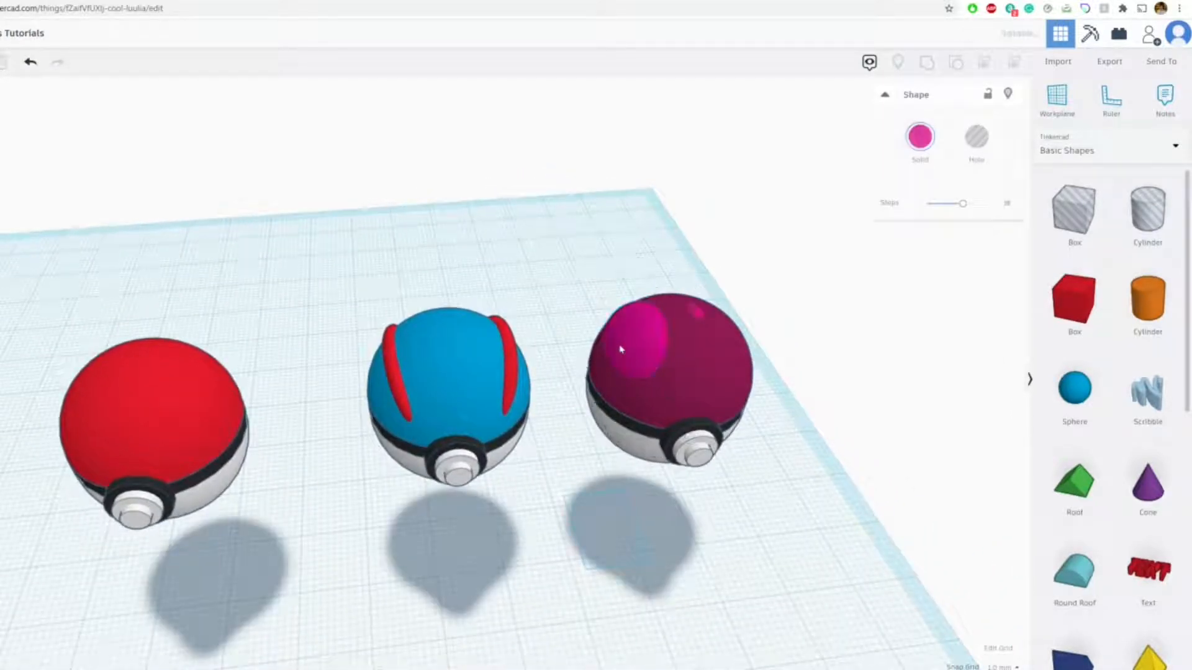
{"action": "right_click_drag", "start_coordinate": [712, 338], "coordinate": [657, 343]}
{"action": "left_click_drag", "start_coordinate": [689, 349], "coordinate": [719, 352]}
{"action": "right_click_drag", "start_coordinate": [715, 352], "coordinate": [599, 299]}
{"action": "left_click", "coordinate": [599, 299]}
{"action": "right_click_drag", "start_coordinate": [677, 295], "coordinate": [778, 286]}
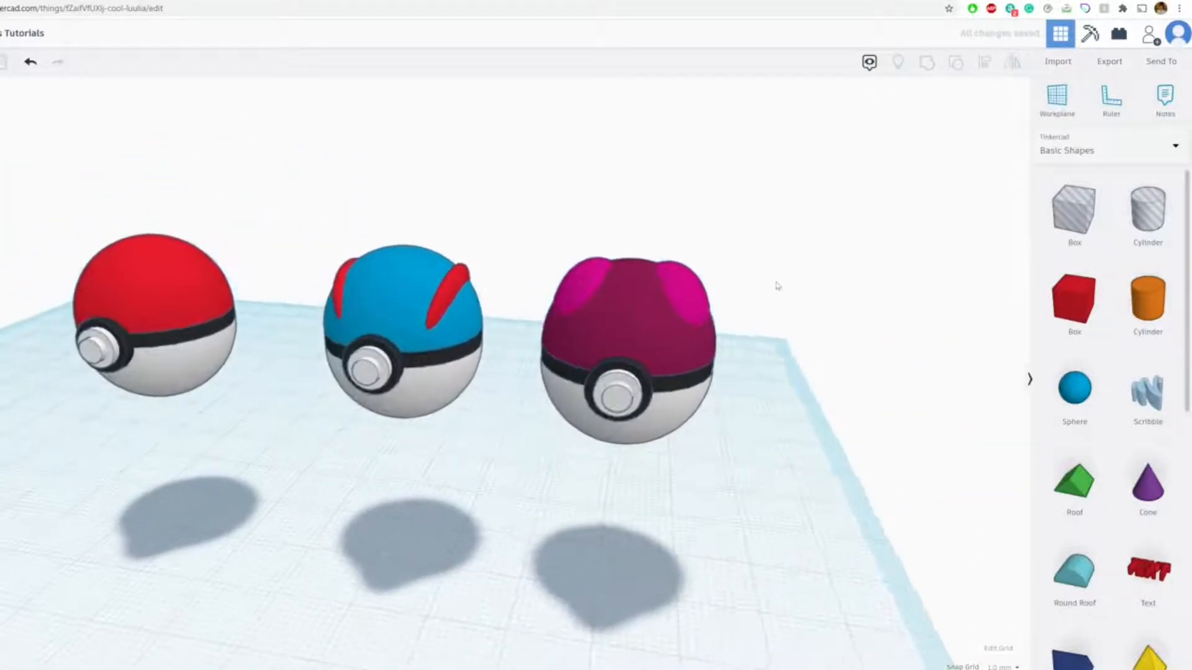
- Add a text shape reading "M" in the Sans font and colour it white
{"action": "left_click_drag", "start_coordinate": [1159, 577], "coordinate": [786, 549]}
{"action": "scroll", "coordinate": [785, 549], "scroll_direction": "down", "scroll_amount": 3}
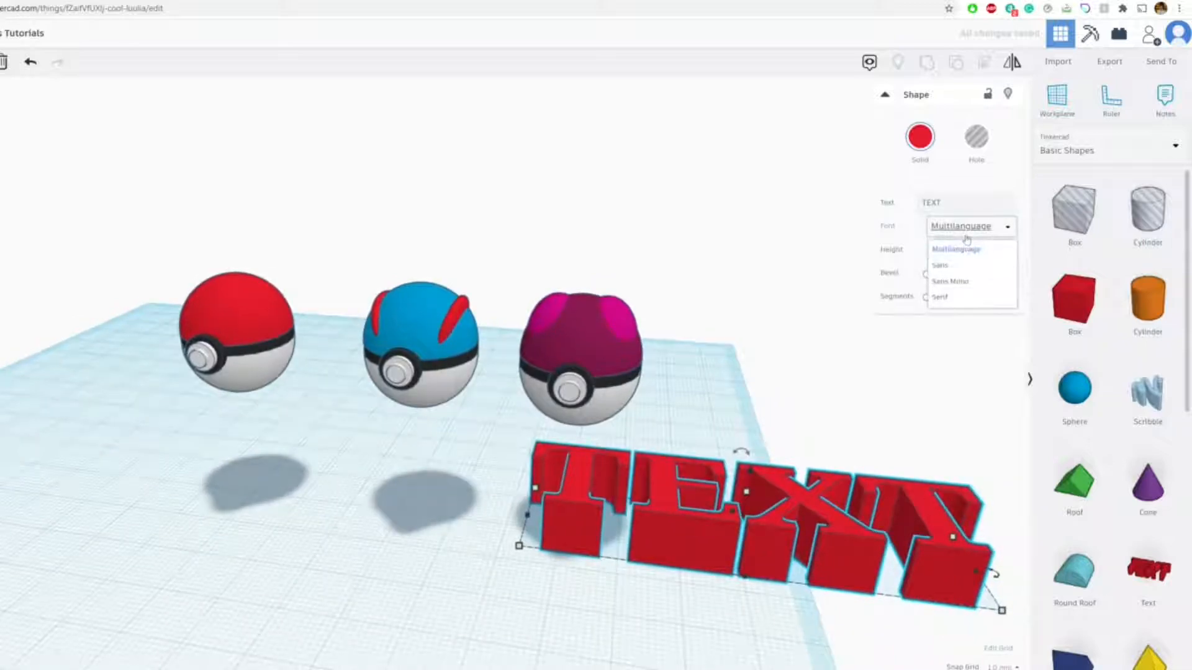
{"action": "left_click", "coordinate": [797, 446]}
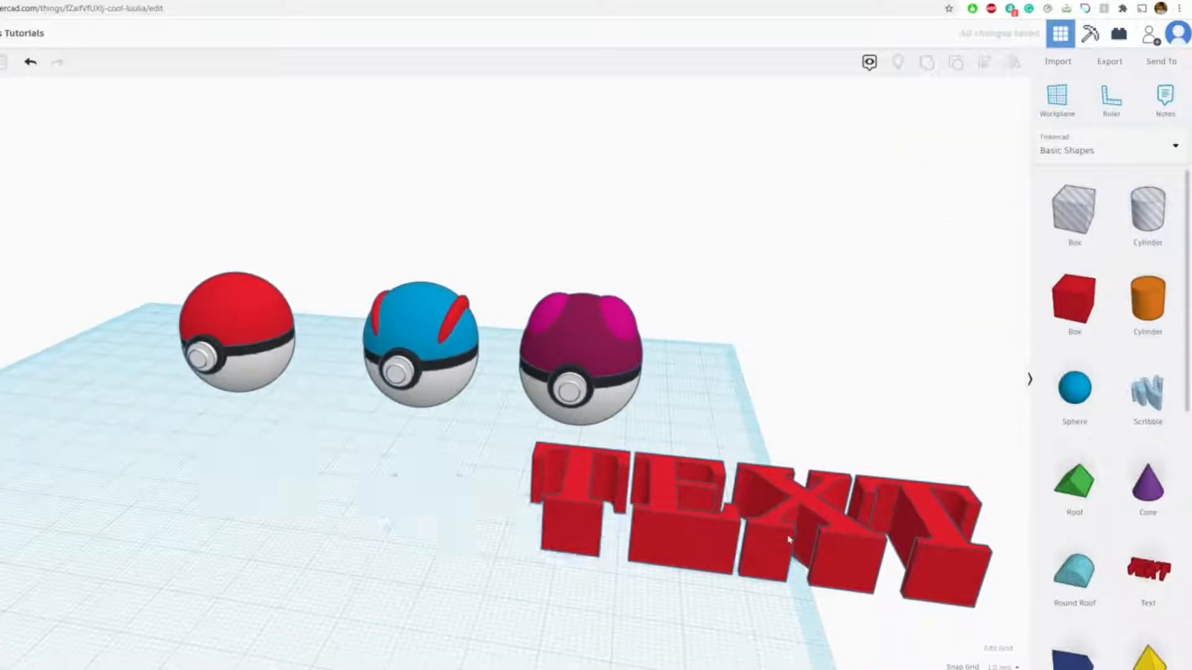
{"action": "left_click", "coordinate": [923, 467]}
{"action": "left_click", "coordinate": [965, 230]}
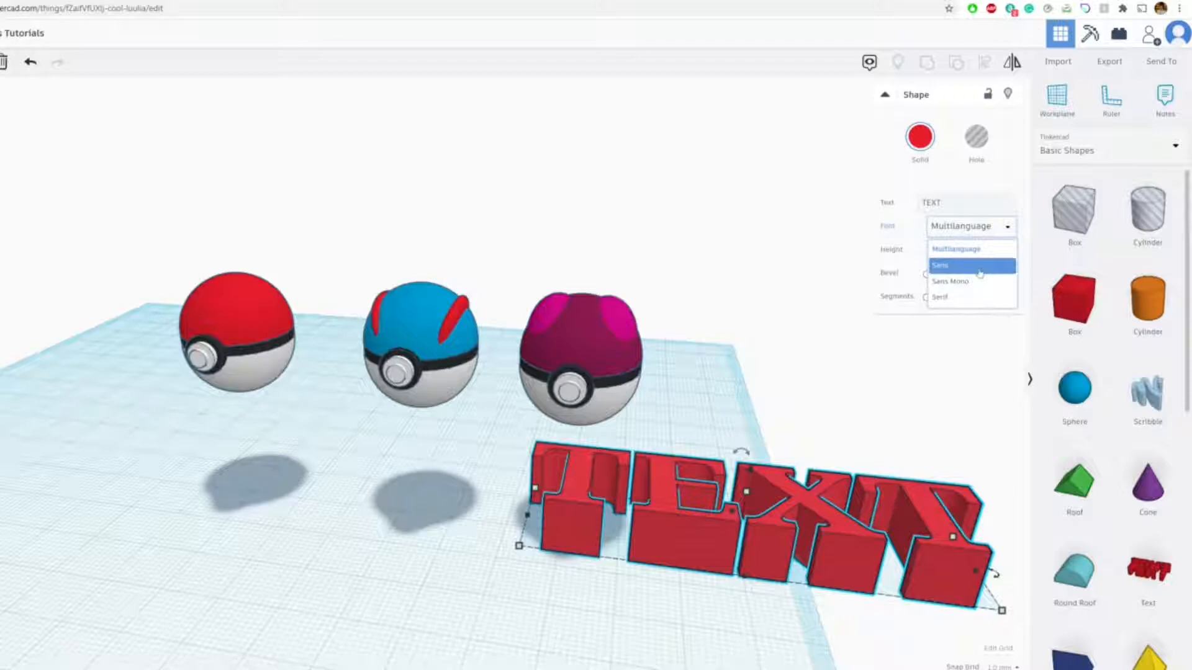
{"action": "left_click", "coordinate": [980, 272]}
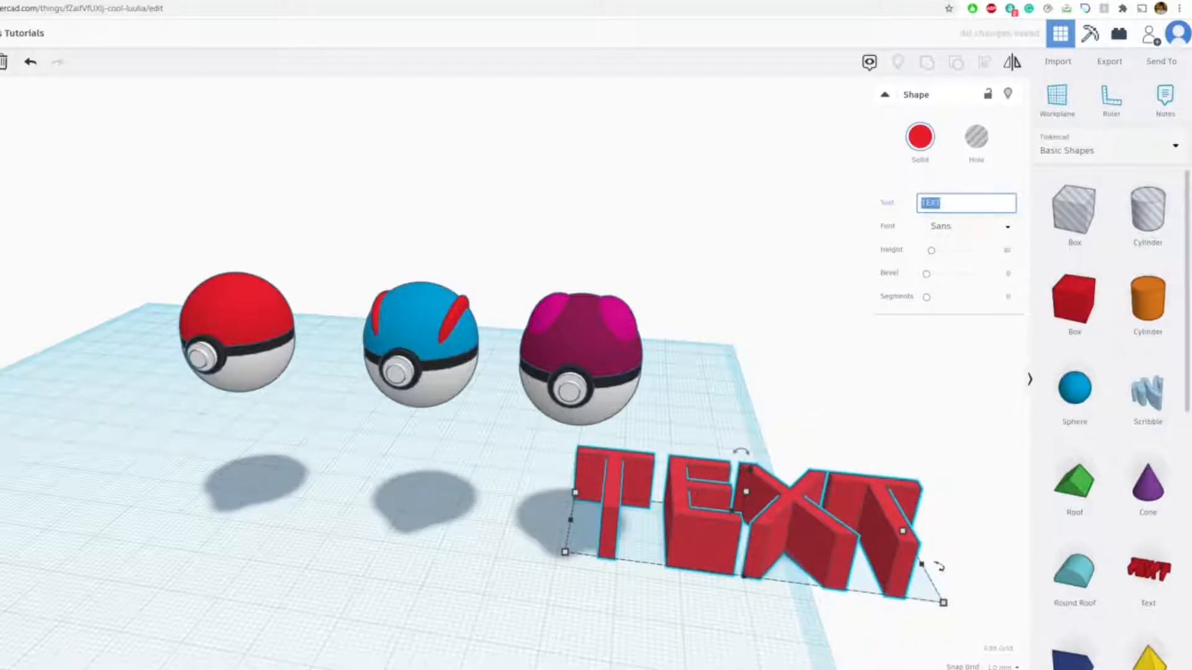
{"action": "type", "text": "M"}
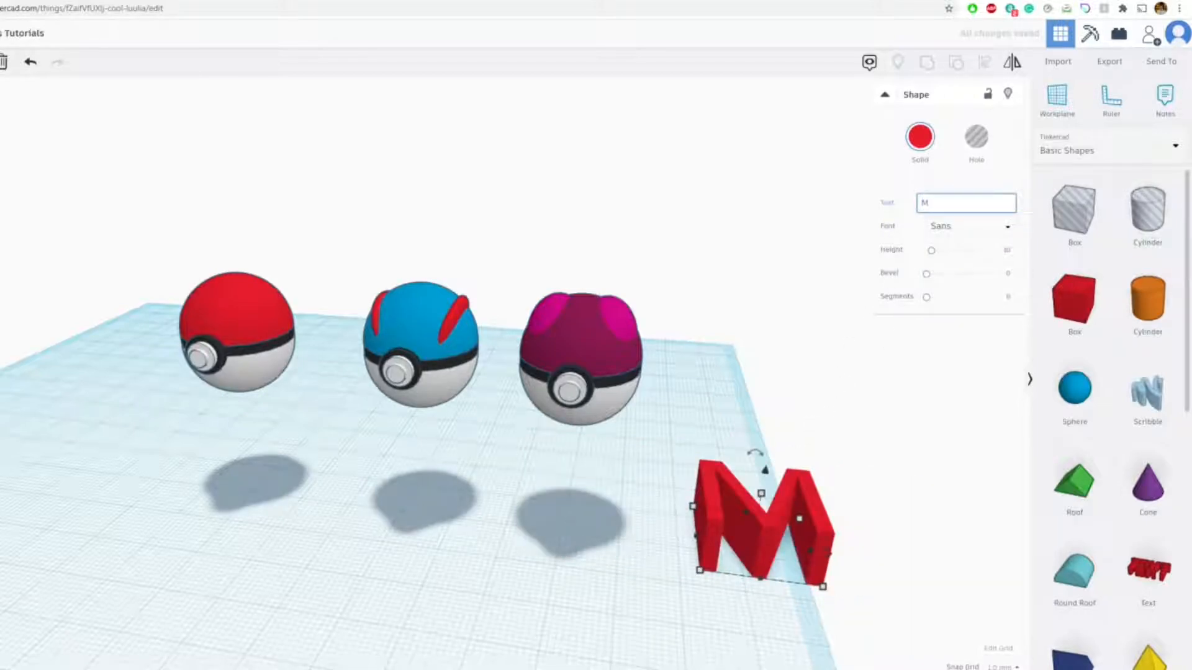
{"action": "left_click", "coordinate": [920, 136]}
{"action": "left_click", "coordinate": [1122, 224]}
- Move the white M in front of the third ball, tilt it upright and raise it to the balls' height
{"action": "left_click", "coordinate": [689, 410]}
{"action": "right_click_drag", "start_coordinate": [689, 409], "coordinate": [600, 421]}
{"action": "left_click", "coordinate": [633, 541]}
{"action": "left_click_drag", "start_coordinate": [633, 541], "coordinate": [423, 459]}
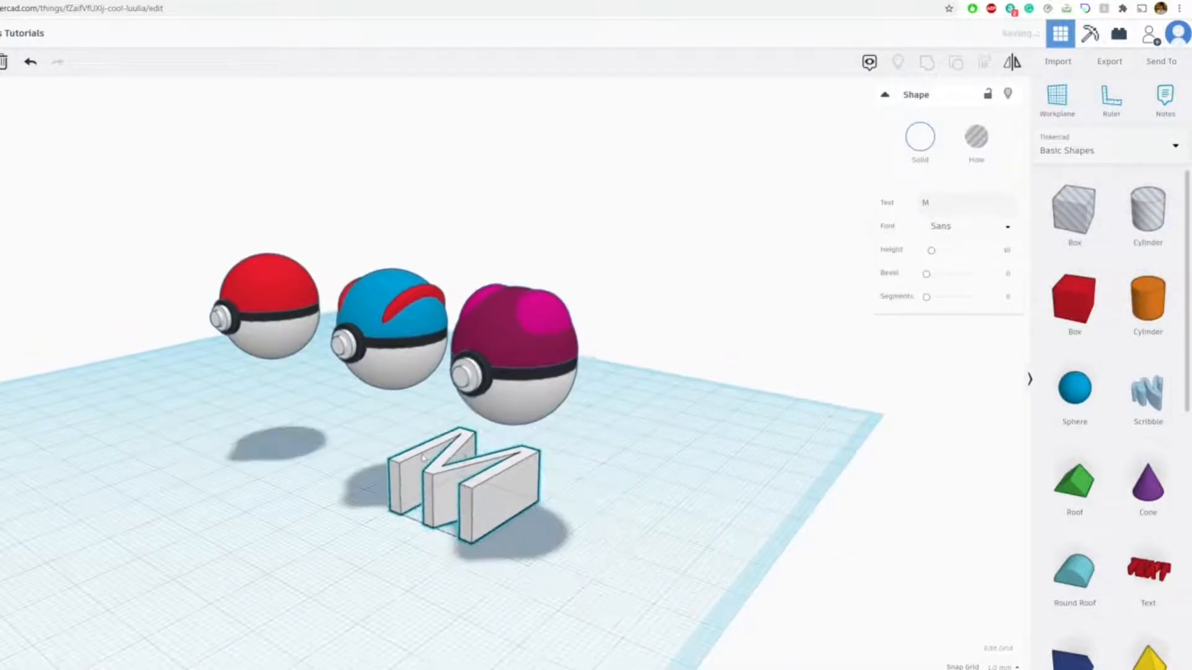
{"action": "left_click_drag", "start_coordinate": [424, 384], "coordinate": [392, 461]}
{"action": "left_click", "coordinate": [391, 461]}
{"action": "left_click", "coordinate": [420, 459]}
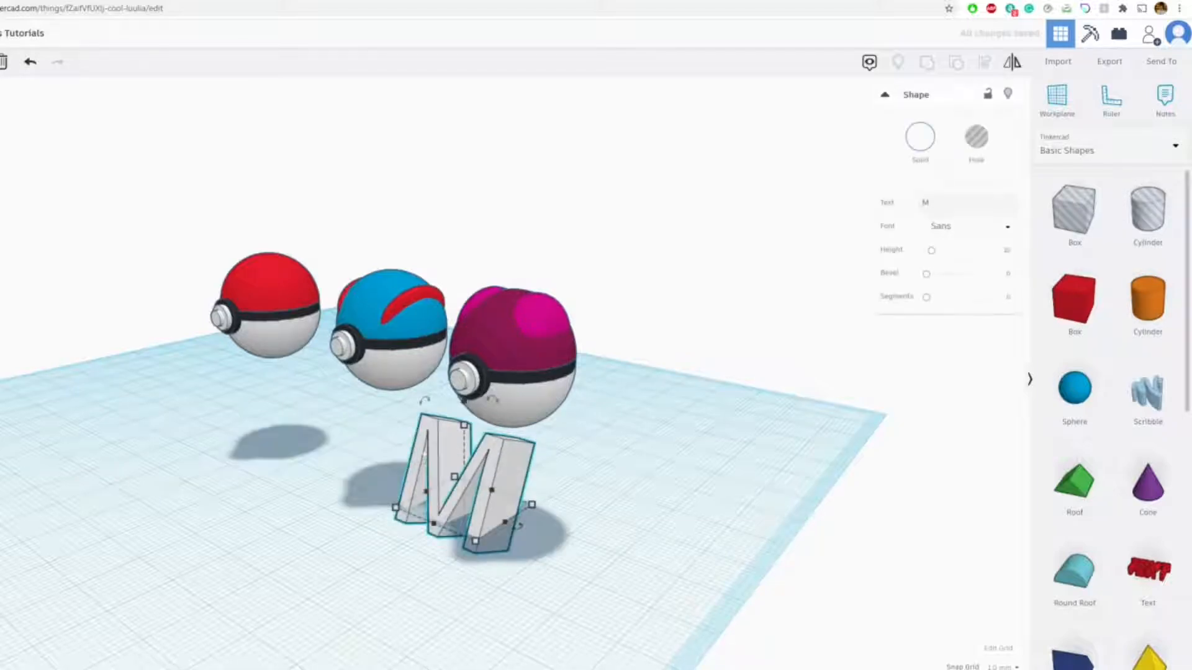
{"action": "left_click_drag", "start_coordinate": [465, 406], "coordinate": [464, 207]}
- Shrink the white M and place it on the front of the third ball's upper half
{"action": "right_click_drag", "start_coordinate": [466, 214], "coordinate": [547, 242]}
{"action": "left_click_drag", "start_coordinate": [541, 256], "coordinate": [538, 306]}
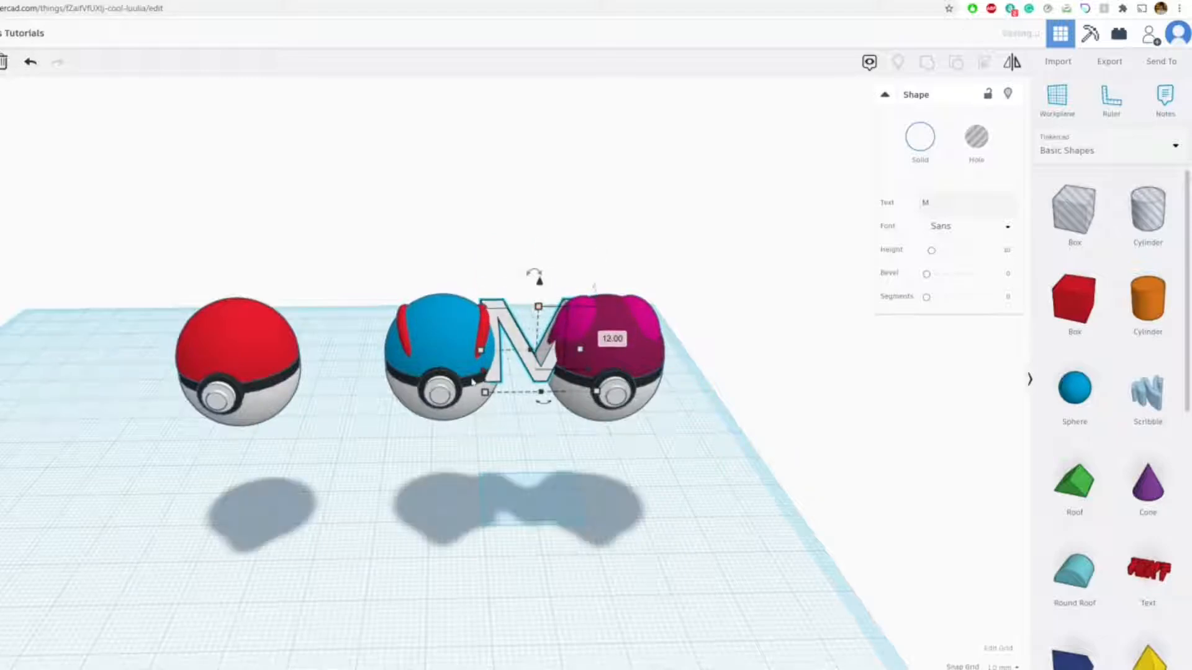
{"action": "left_click_drag", "start_coordinate": [481, 375], "coordinate": [613, 295]}
{"action": "right_click_drag", "start_coordinate": [615, 298], "coordinate": [558, 389]}
{"action": "mouse_move", "coordinate": [557, 389]}
{"action": "left_mouse_down"}
{"action": "mouse_move", "coordinate": [553, 408]}
{"action": "mouse_move", "coordinate": [557, 390]}
{"action": "left_mouse_up"}
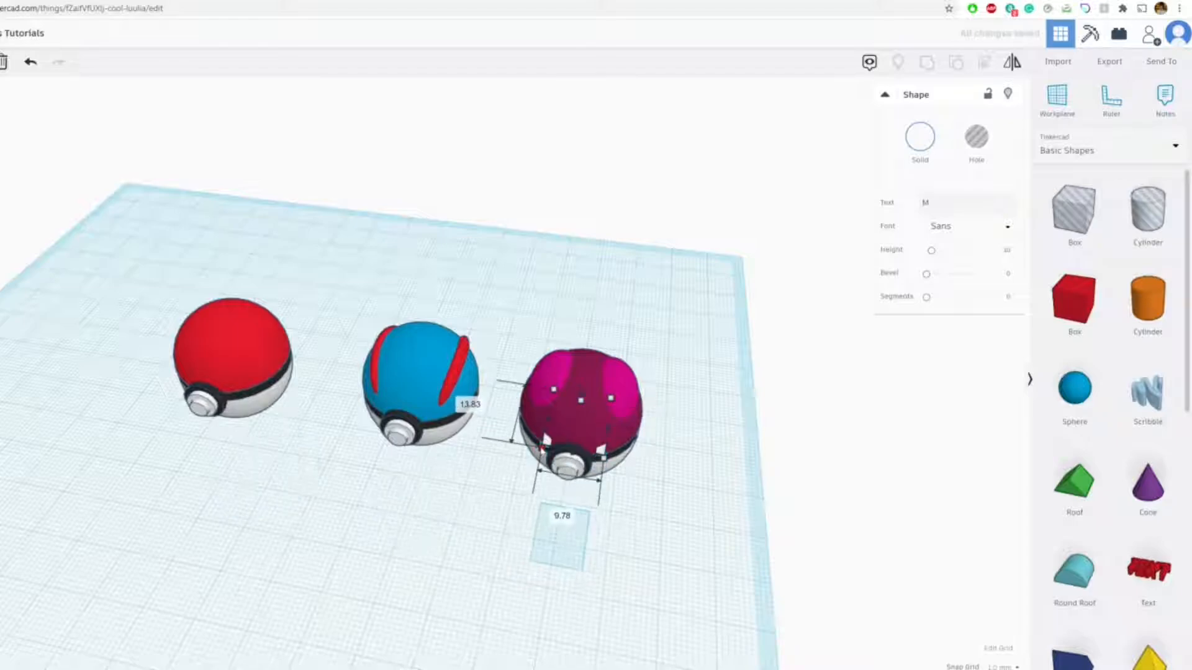
{"action": "right_click_drag", "start_coordinate": [535, 466], "coordinate": [578, 316]}
{"action": "left_click_drag", "start_coordinate": [576, 309], "coordinate": [580, 274]}
{"action": "right_click_drag", "start_coordinate": [580, 274], "coordinate": [580, 327]}
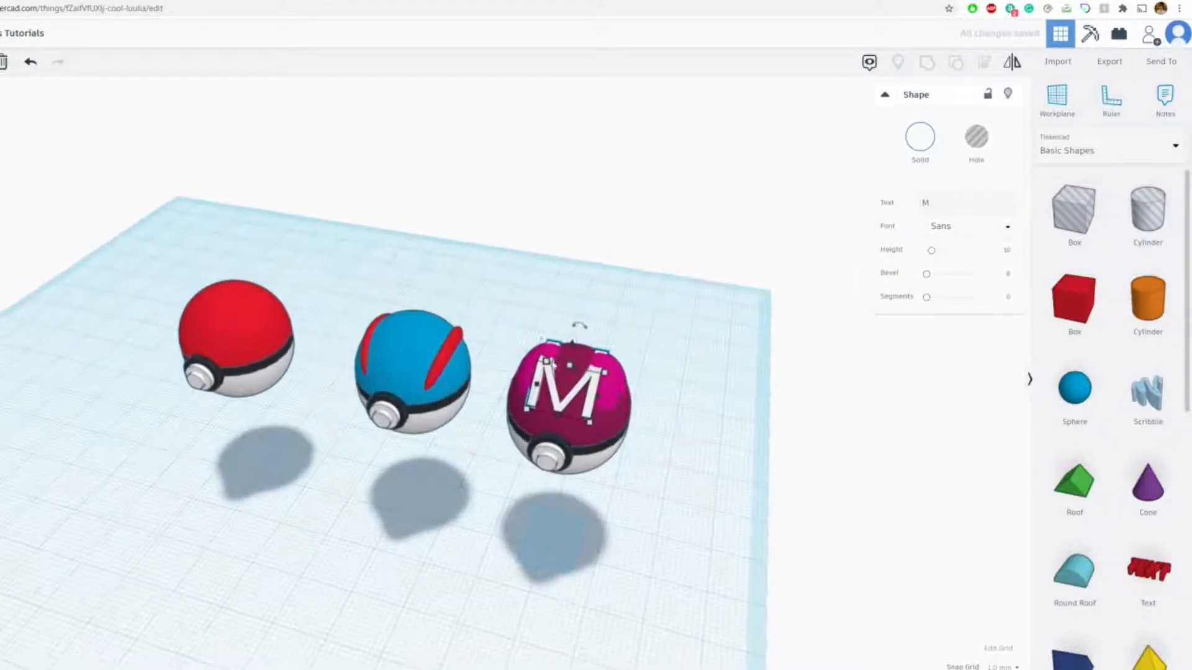
- Fine-tune the M's position so it sits nearly flush with the ball, centred between the two bright magenta patches
{"action": "mouse_move", "coordinate": [552, 366]}
{"action": "left_mouse_down"}
{"action": "mouse_move", "coordinate": [547, 376]}
{"action": "mouse_move", "coordinate": [570, 392]}
{"action": "mouse_move", "coordinate": [571, 375]}
{"action": "left_mouse_up"}
{"action": "right_click_drag", "start_coordinate": [566, 375], "coordinate": [509, 379]}
{"action": "scroll", "coordinate": [509, 379], "scroll_direction": "up", "scroll_amount": 5}
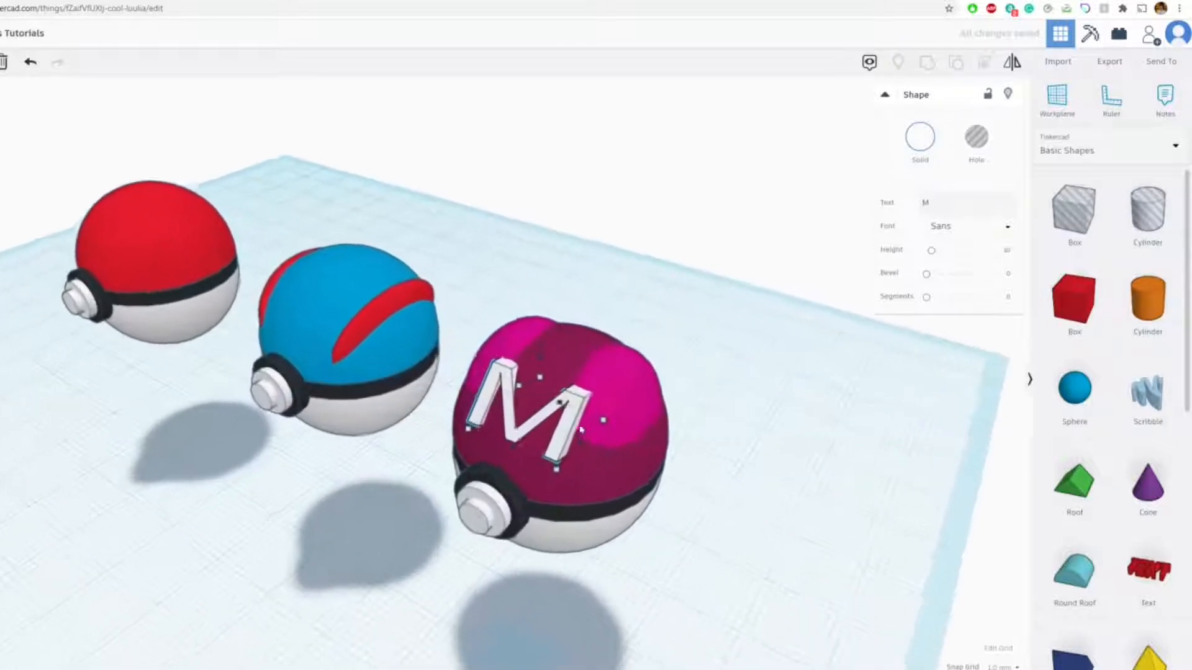
{"action": "left_click_drag", "start_coordinate": [689, 446], "coordinate": [651, 445]}
{"action": "left_click_drag", "start_coordinate": [550, 412], "coordinate": [564, 423]}
{"action": "left_click", "coordinate": [748, 273]}
{"action": "right_click_drag", "start_coordinate": [748, 273], "coordinate": [811, 250]}
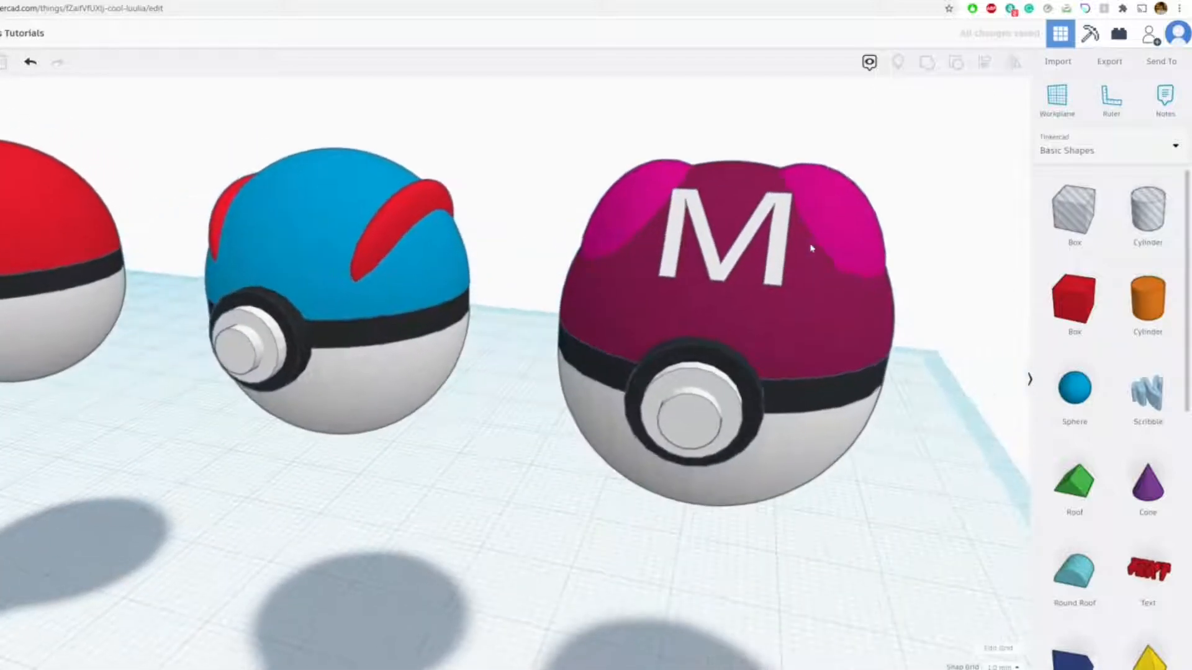
{"action": "scroll", "coordinate": [666, 373], "scroll_direction": "down", "scroll_amount": 3}
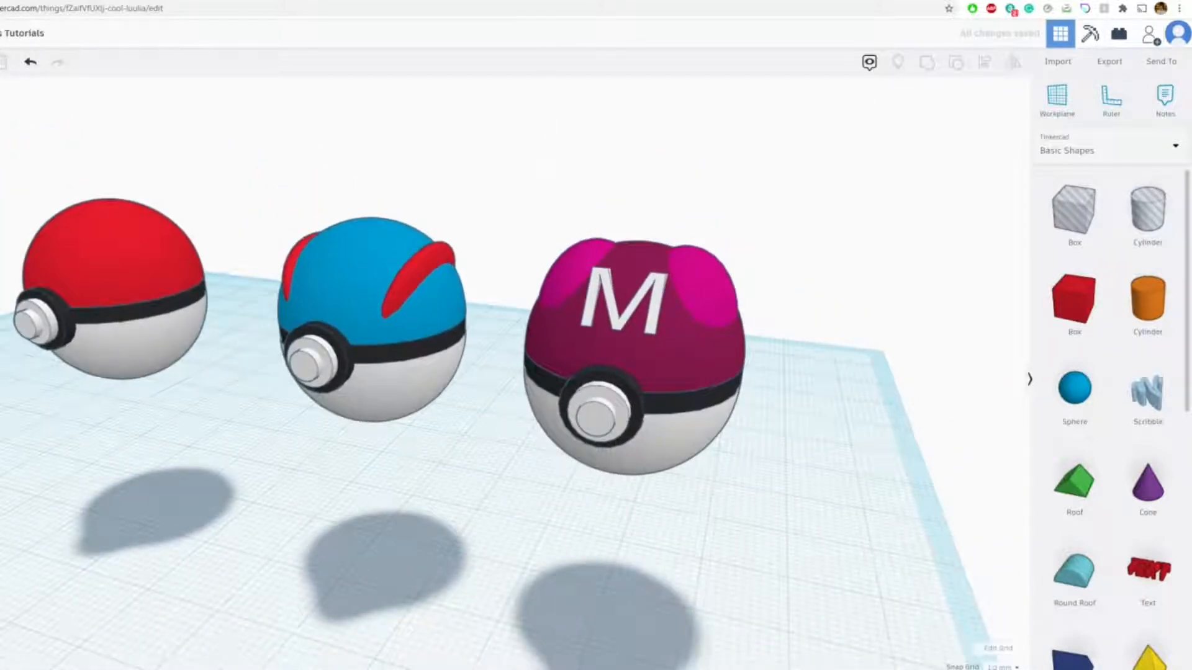
- Check the reference photo of the four balls and recolour the third ball's upper half purple
{"action": "key", "text": "ctrl+Tab"}
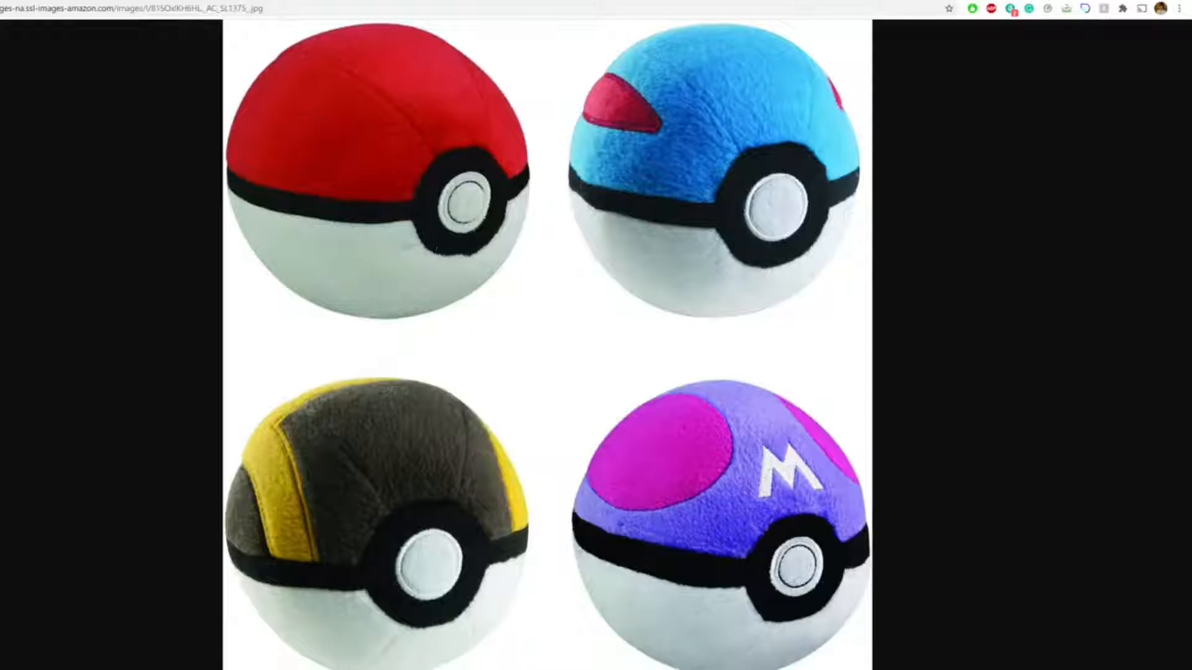
{"action": "key", "text": "ctrl+shift+Tab"}
{"action": "left_click", "coordinate": [723, 376]}
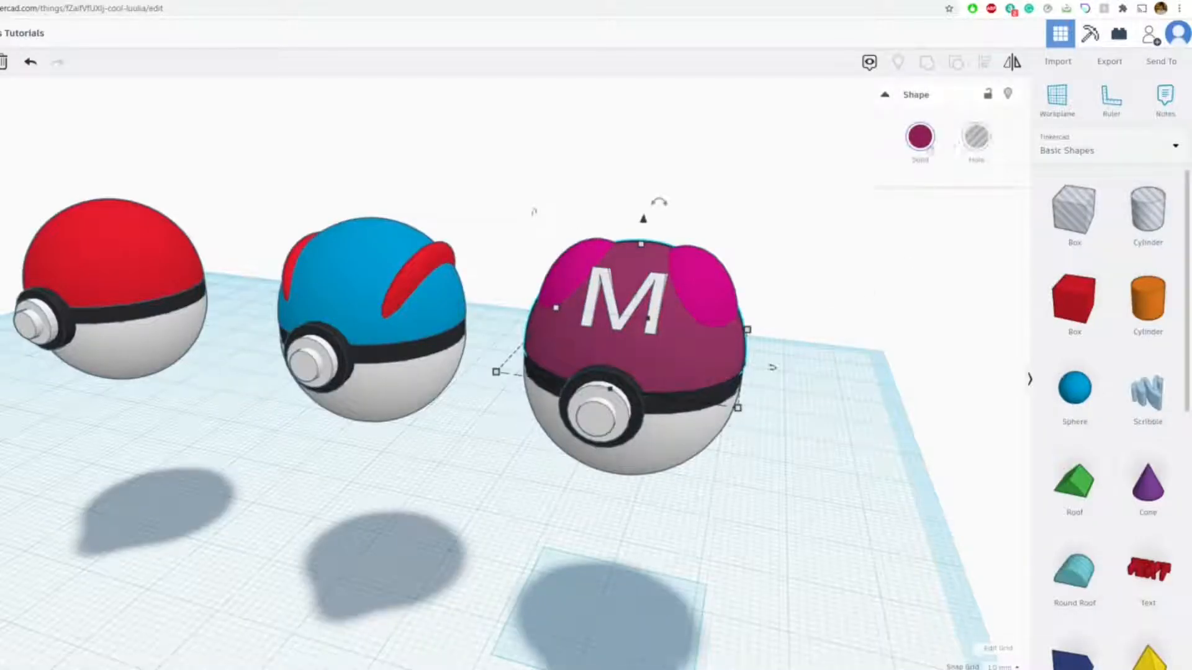
{"action": "left_click", "coordinate": [927, 143]}
{"action": "left_click", "coordinate": [1056, 266]}
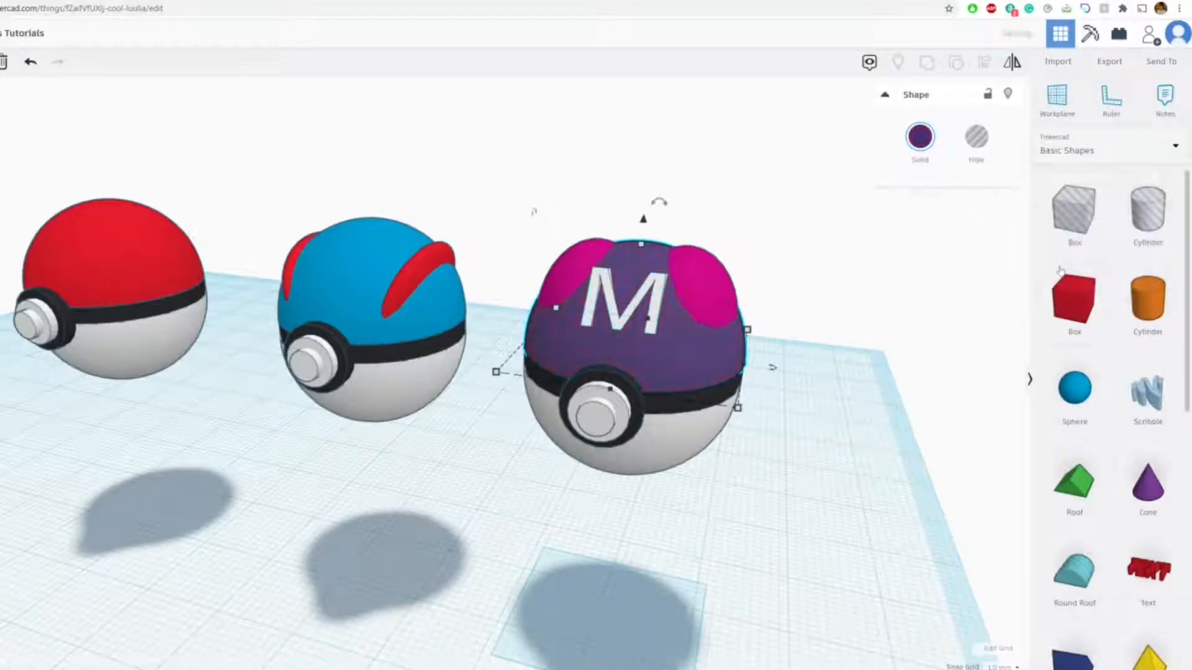
{"action": "left_click", "coordinate": [927, 144]}
{"action": "left_click", "coordinate": [1057, 248]}
{"action": "left_click", "coordinate": [835, 401]}
{"action": "right_click_drag", "start_coordinate": [838, 403], "coordinate": [943, 404]}
{"action": "scroll", "coordinate": [612, 417], "scroll_direction": "down", "scroll_amount": 3}
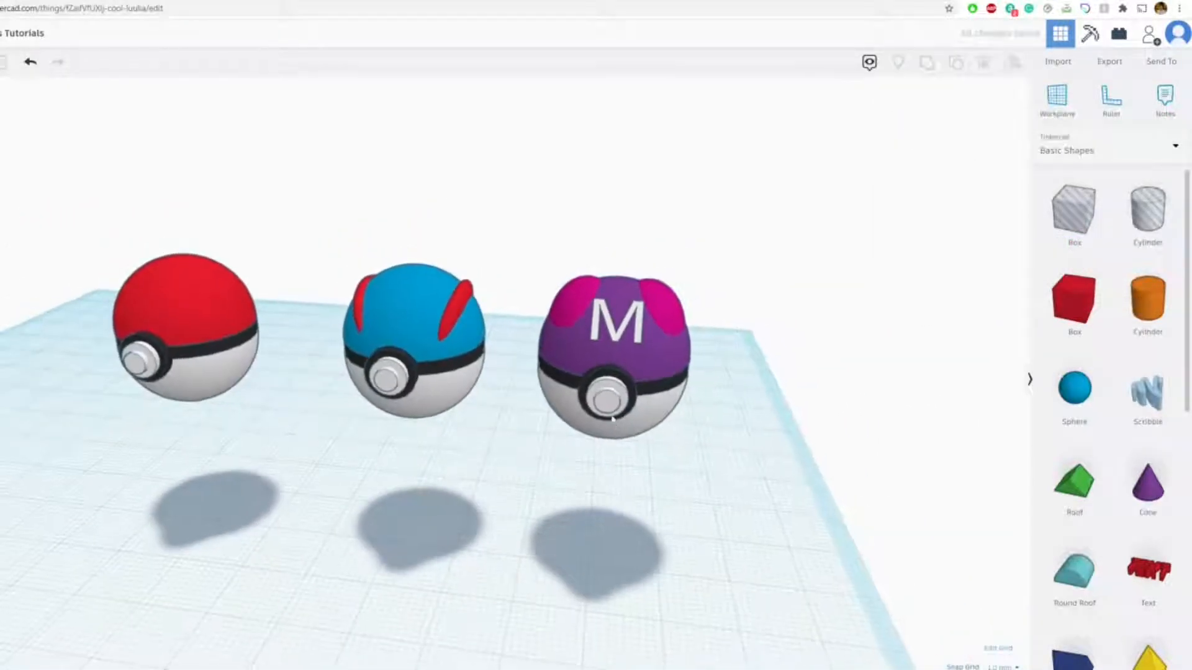
- Duplicate the classic red ball and place the copy on its free side, in line with the other balls
{"action": "middle_click_drag", "start_coordinate": [289, 406], "coordinate": [574, 415]}
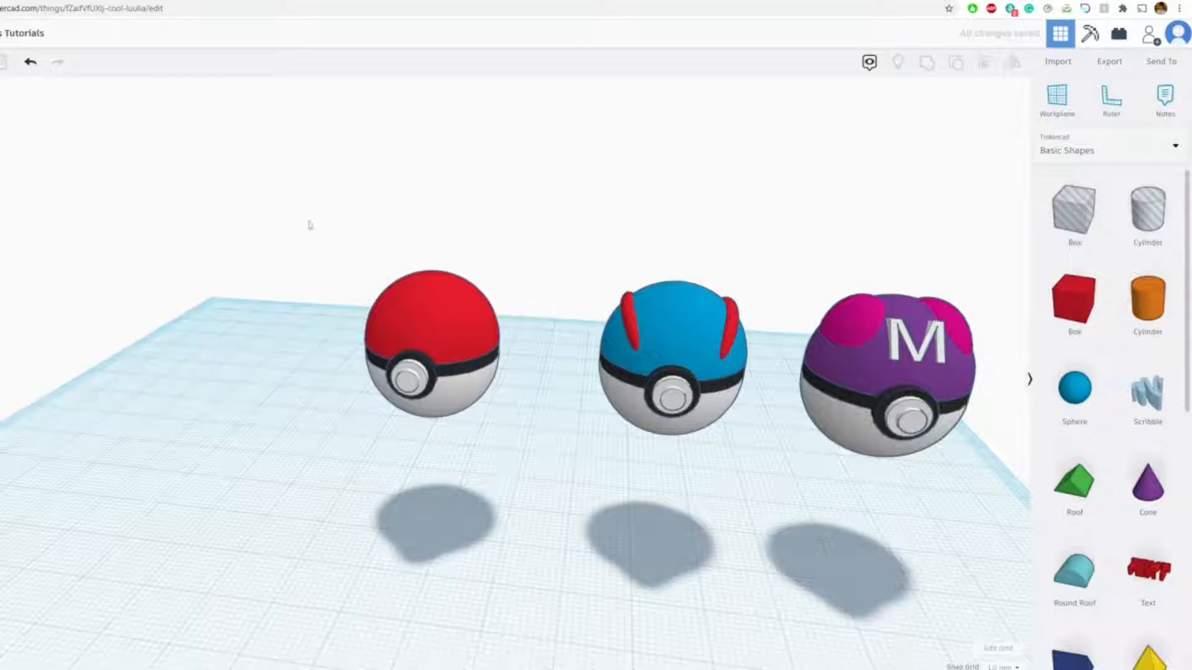
{"action": "left_click_drag", "start_coordinate": [524, 454], "coordinate": [524, 458]}
{"action": "key", "text": "ctrl+c"}
{"action": "key", "text": "ctrl+v"}
{"action": "left_click_drag", "start_coordinate": [500, 407], "coordinate": [224, 384]}
{"action": "left_click", "coordinate": [403, 212]}
- Recolour the upper half of the copied red ball black
{"action": "key", "text": "ctrl+Tab"}
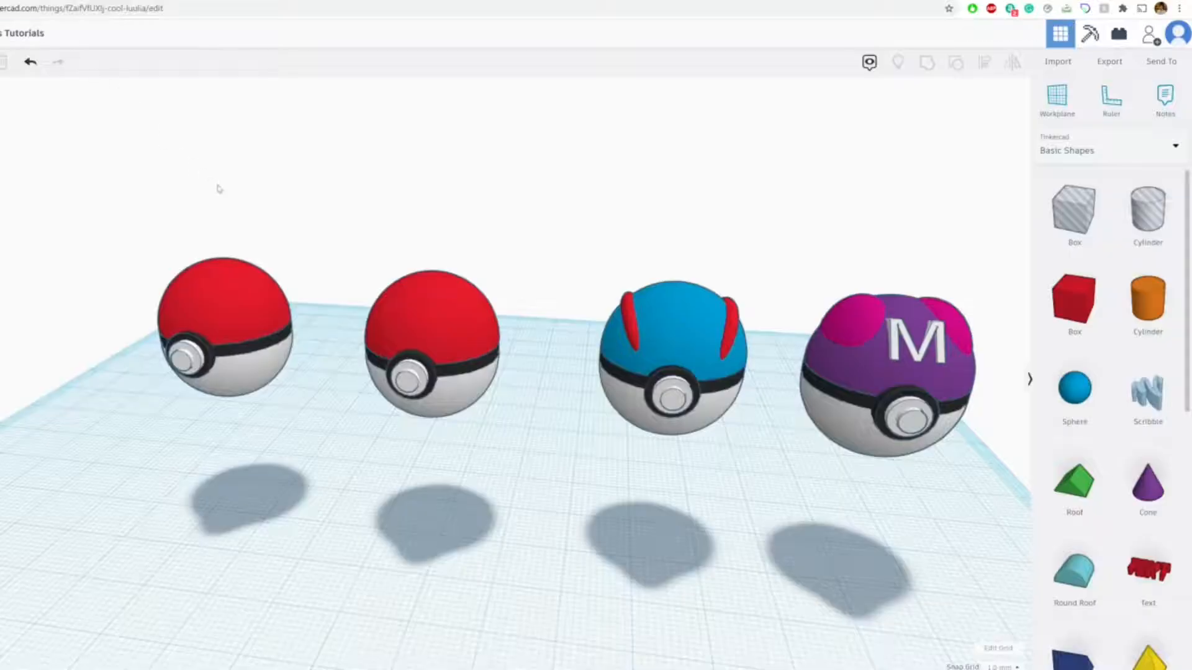
{"action": "scroll", "coordinate": [805, 301], "scroll_direction": "up", "scroll_amount": 5}
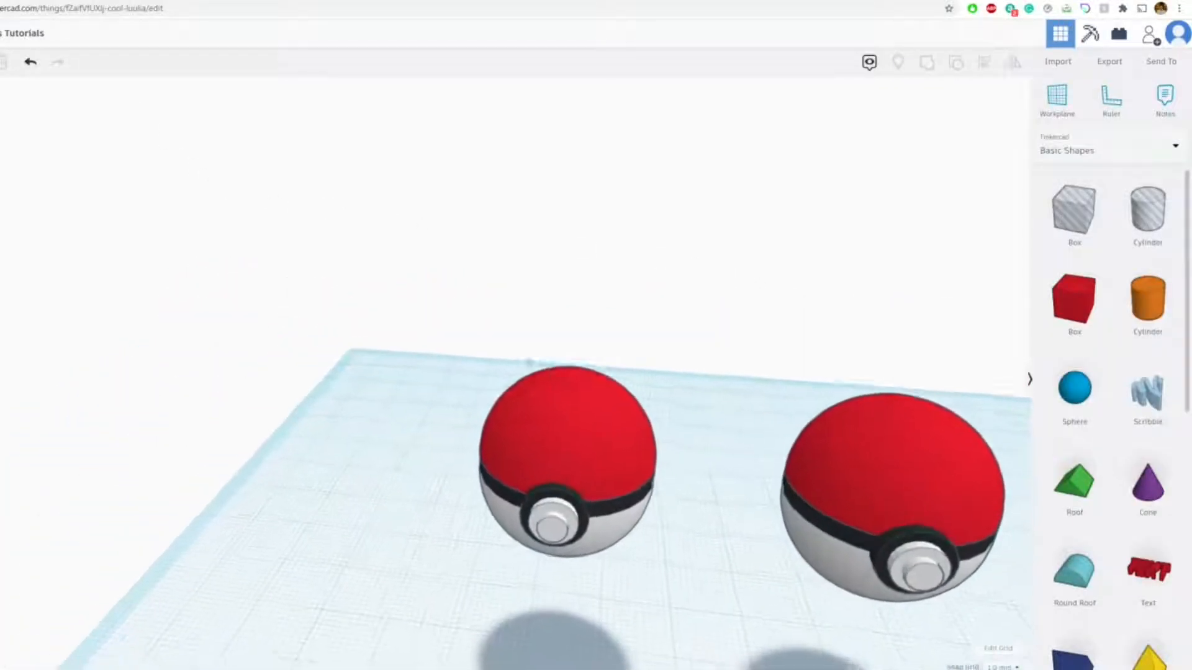
{"action": "left_click", "coordinate": [556, 428]}
{"action": "left_click", "coordinate": [921, 131]}
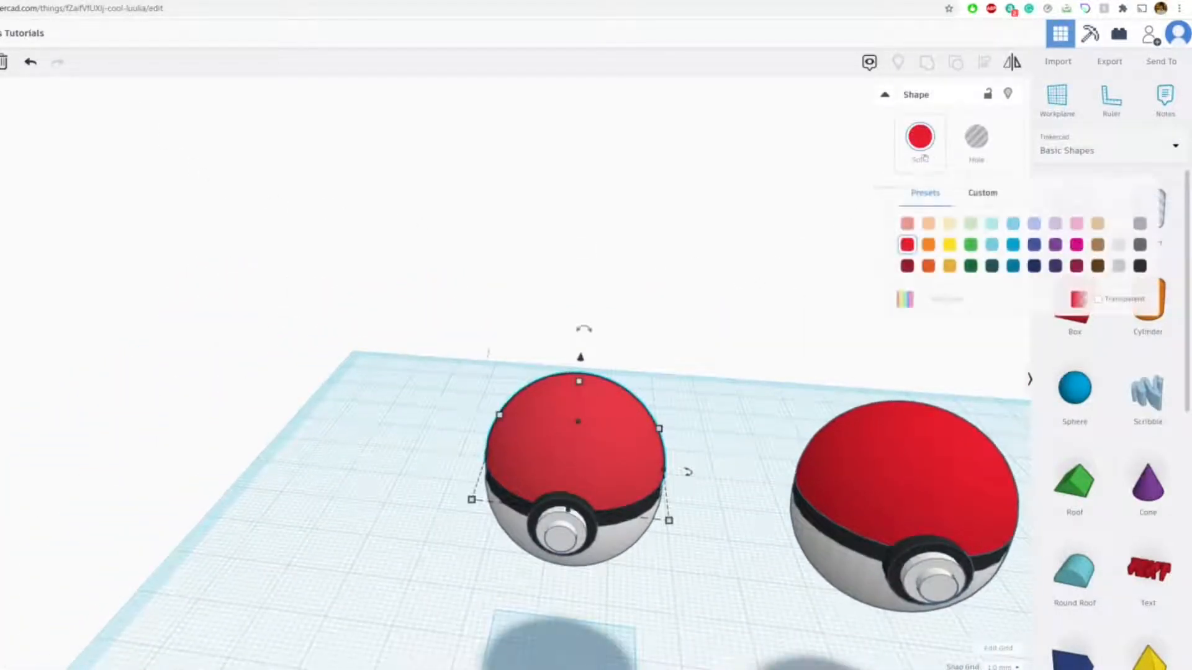
{"action": "left_click", "coordinate": [1142, 265]}
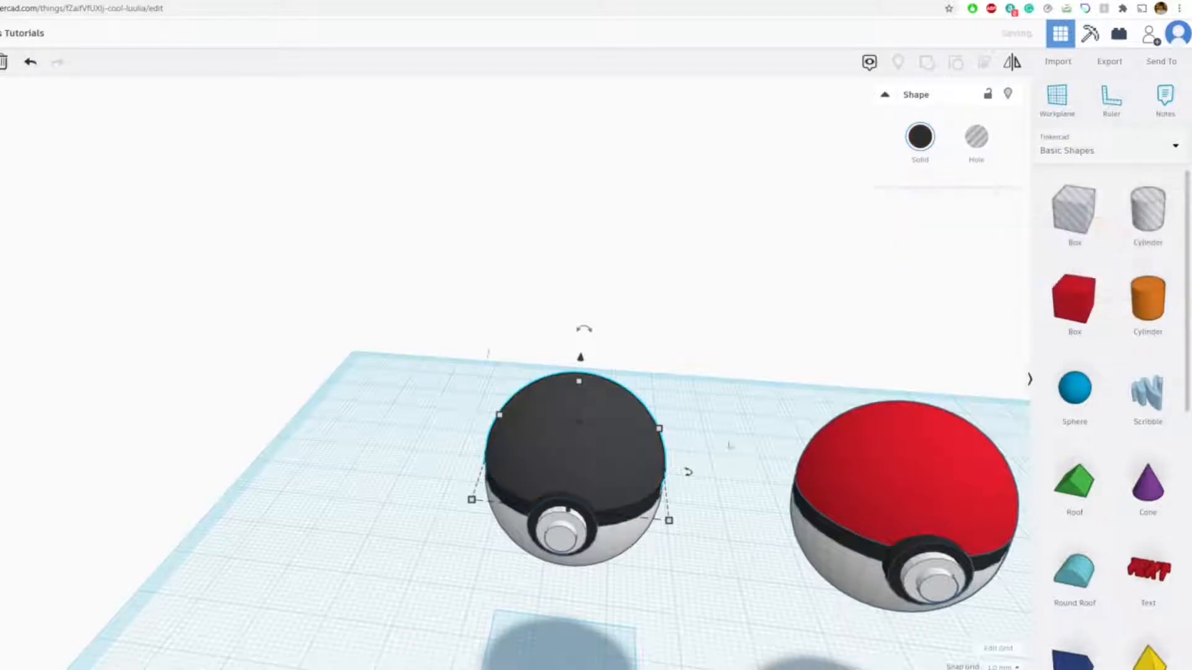
{"action": "left_click", "coordinate": [770, 417]}
- Add a text shape reading "H" in the Sans font and colour it yellow
{"action": "scroll", "coordinate": [771, 416], "scroll_direction": "down", "scroll_amount": 4}
{"action": "scroll", "coordinate": [1120, 471], "scroll_direction": "down", "scroll_amount": 1}
{"action": "scroll", "coordinate": [1121, 471], "scroll_direction": "down", "scroll_amount": 5}
{"action": "scroll", "coordinate": [1120, 471], "scroll_direction": "up", "scroll_amount": 3}
{"action": "left_click_drag", "start_coordinate": [1147, 364], "coordinate": [476, 621]}
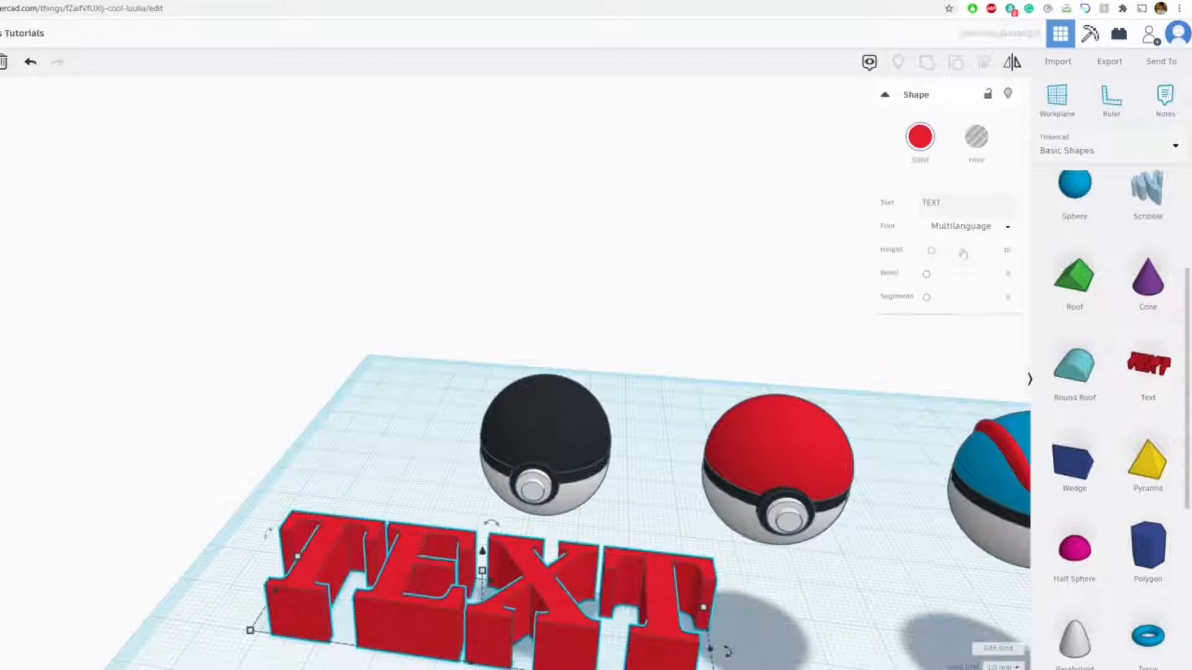
{"action": "left_click", "coordinate": [971, 228]}
{"action": "left_click", "coordinate": [962, 267]}
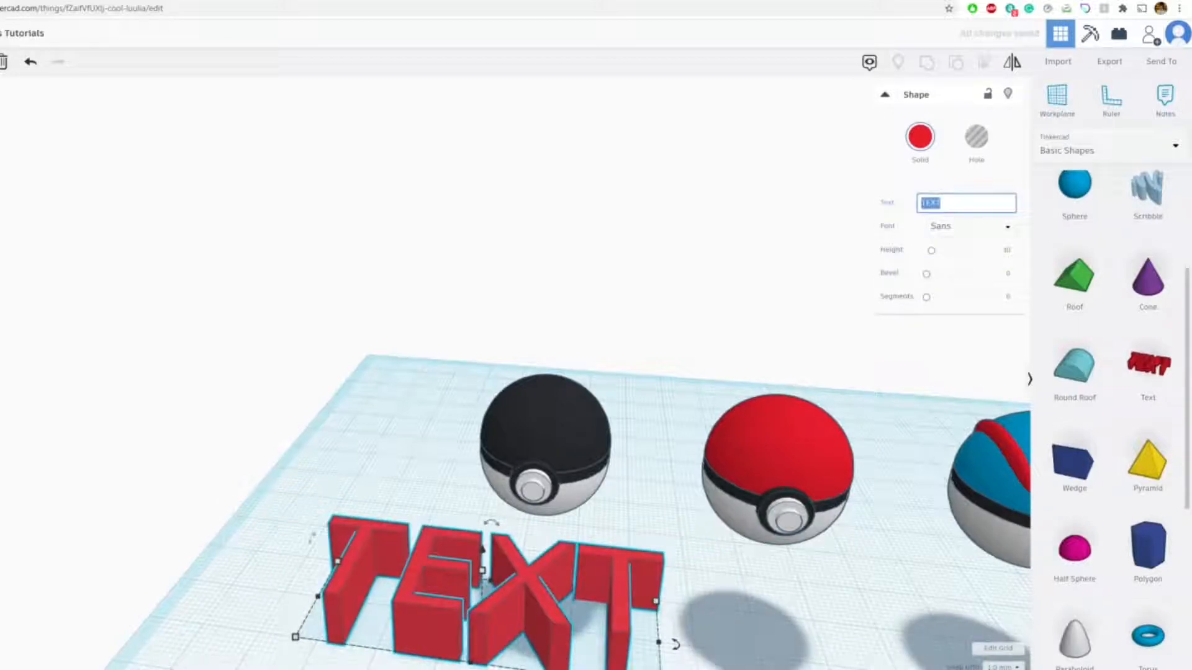
{"action": "type", "text": "H"}
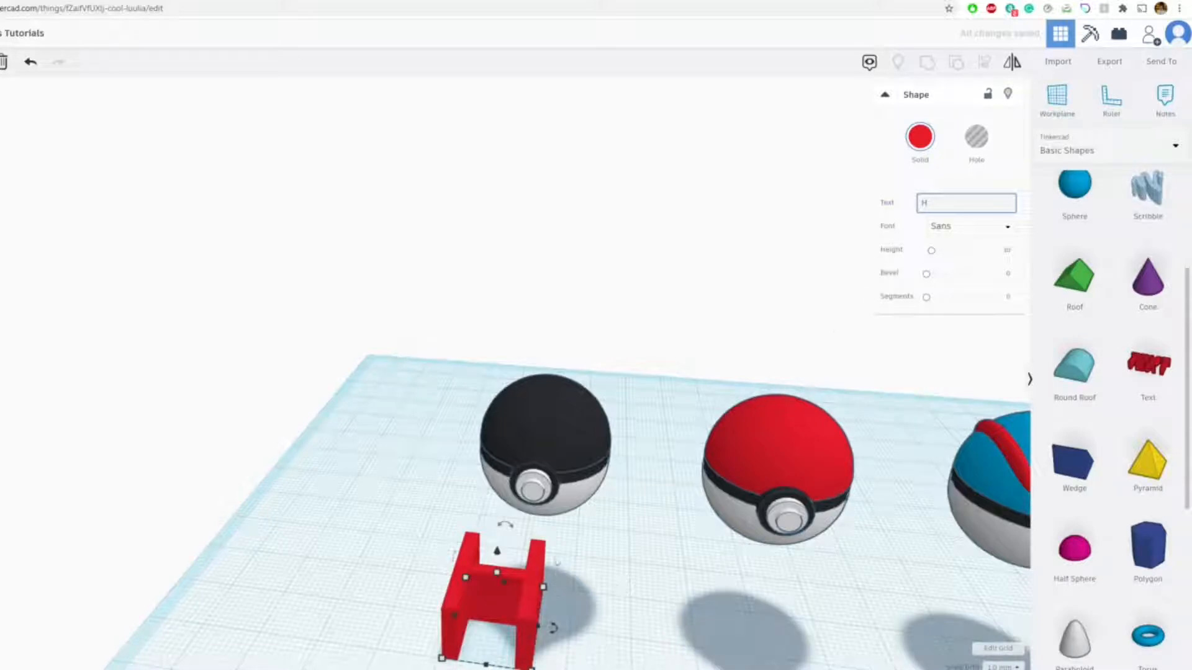
{"action": "left_click", "coordinate": [931, 139]}
{"action": "left_click", "coordinate": [950, 243]}
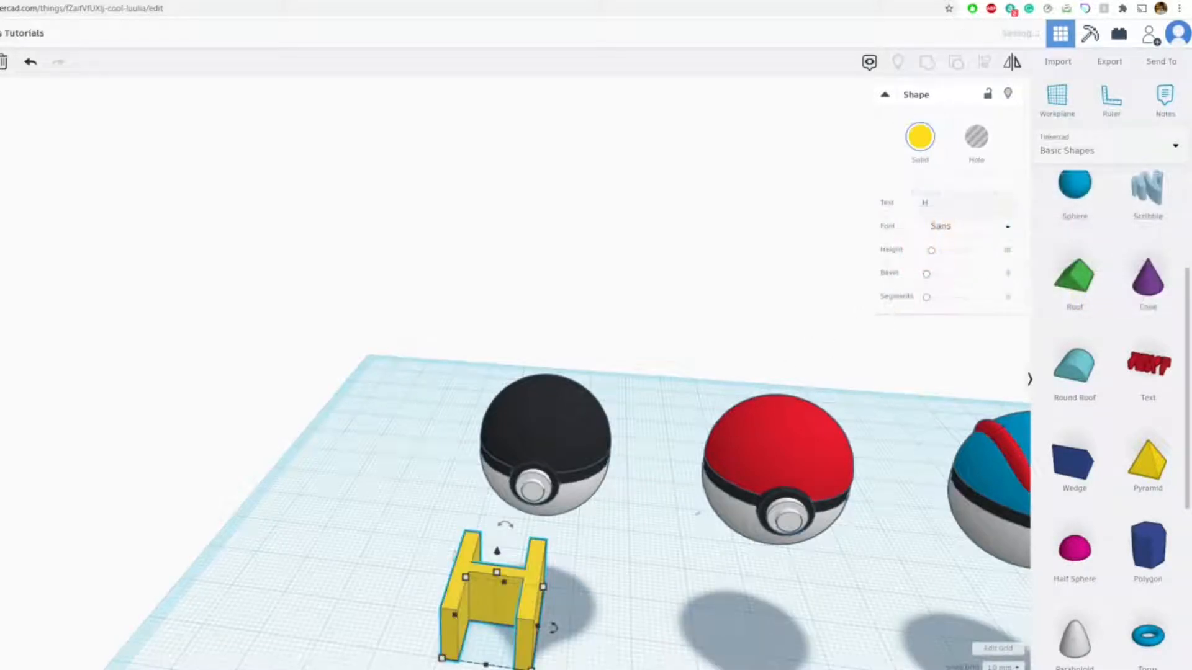
- Raise the yellow H to the black ball's height and move it onto the ball's upper half
{"action": "right_click_drag", "start_coordinate": [643, 561], "coordinate": [470, 599]}
{"action": "left_click_drag", "start_coordinate": [454, 563], "coordinate": [462, 349]}
{"action": "right_click_drag", "start_coordinate": [462, 349], "coordinate": [621, 370]}
{"action": "scroll", "coordinate": [562, 478], "scroll_direction": "up", "scroll_amount": 4}
{"action": "right_click_drag", "start_coordinate": [565, 485], "coordinate": [565, 514]}
{"action": "left_click_drag", "start_coordinate": [514, 411], "coordinate": [582, 390]}
{"action": "right_click_drag", "start_coordinate": [585, 392], "coordinate": [770, 438]}
{"action": "scroll", "coordinate": [469, 363], "scroll_direction": "up", "scroll_amount": 4}
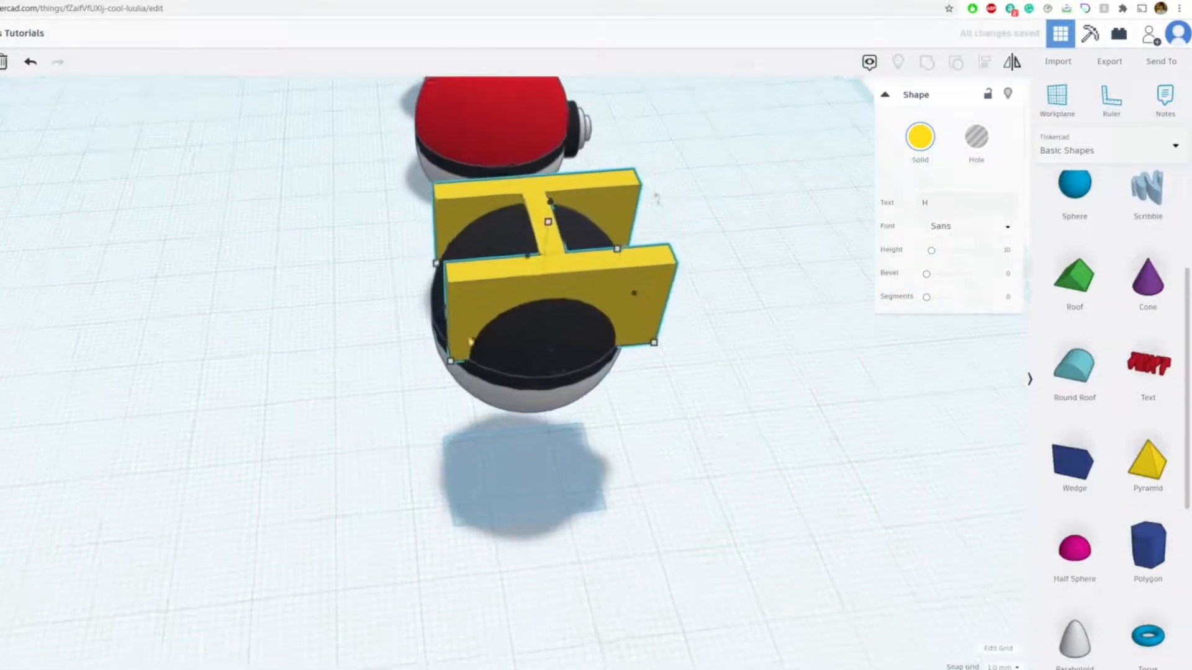
- Fit the yellow H around the black half and centre it so its two bars straddle the ball's button evenly
{"action": "middle_click_drag", "start_coordinate": [469, 363], "coordinate": [478, 549]}
{"action": "right_click_drag", "start_coordinate": [595, 558], "coordinate": [569, 545]}
{"action": "left_click_drag", "start_coordinate": [611, 497], "coordinate": [602, 500]}
{"action": "right_click_drag", "start_coordinate": [611, 494], "coordinate": [562, 428]}
{"action": "right_click_drag", "start_coordinate": [422, 441], "coordinate": [255, 484]}
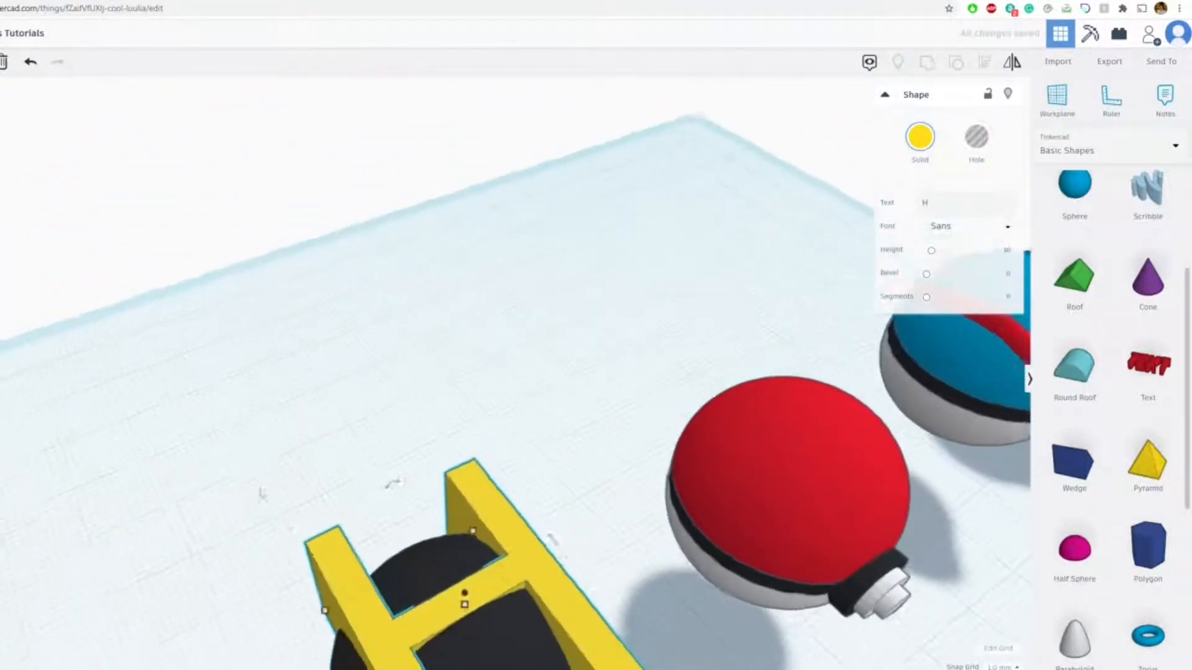
{"action": "middle_click_drag", "start_coordinate": [398, 595], "coordinate": [420, 351]}
{"action": "right_click_drag", "start_coordinate": [420, 352], "coordinate": [595, 394]}
{"action": "middle_click_drag", "start_coordinate": [596, 394], "coordinate": [463, 407]}
{"action": "right_click_drag", "start_coordinate": [463, 408], "coordinate": [499, 439]}
{"action": "left_click_drag", "start_coordinate": [494, 252], "coordinate": [481, 247]}
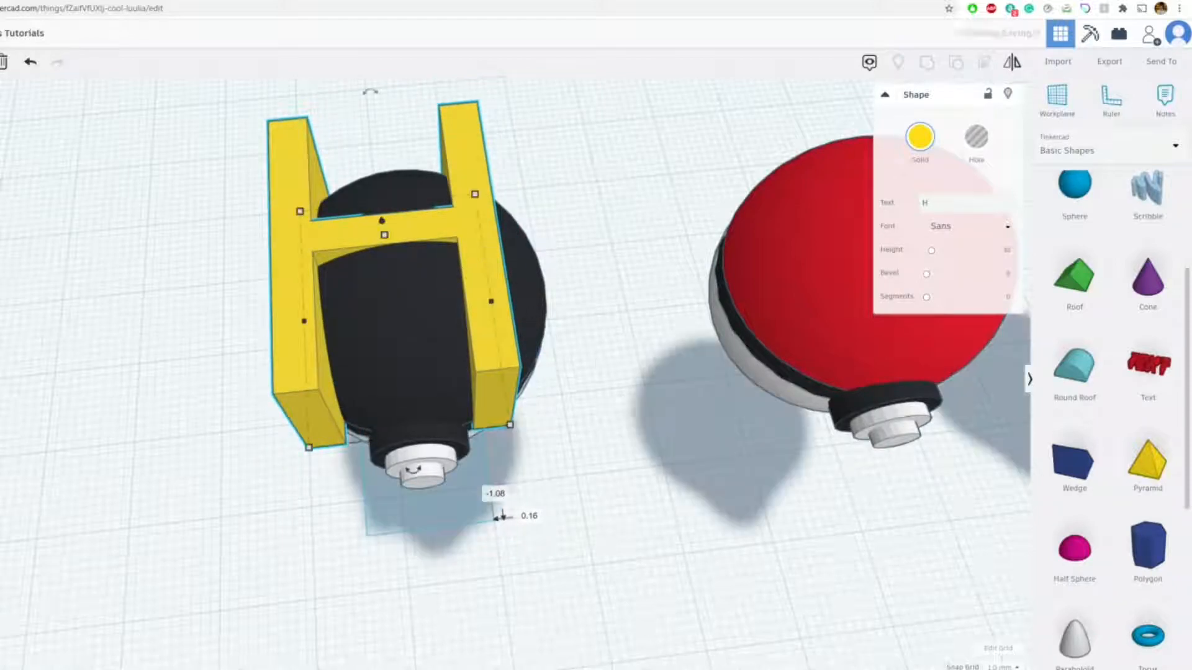
{"action": "left_click", "coordinate": [626, 402]}
{"action": "left_click_drag", "start_coordinate": [510, 318], "coordinate": [508, 319]}
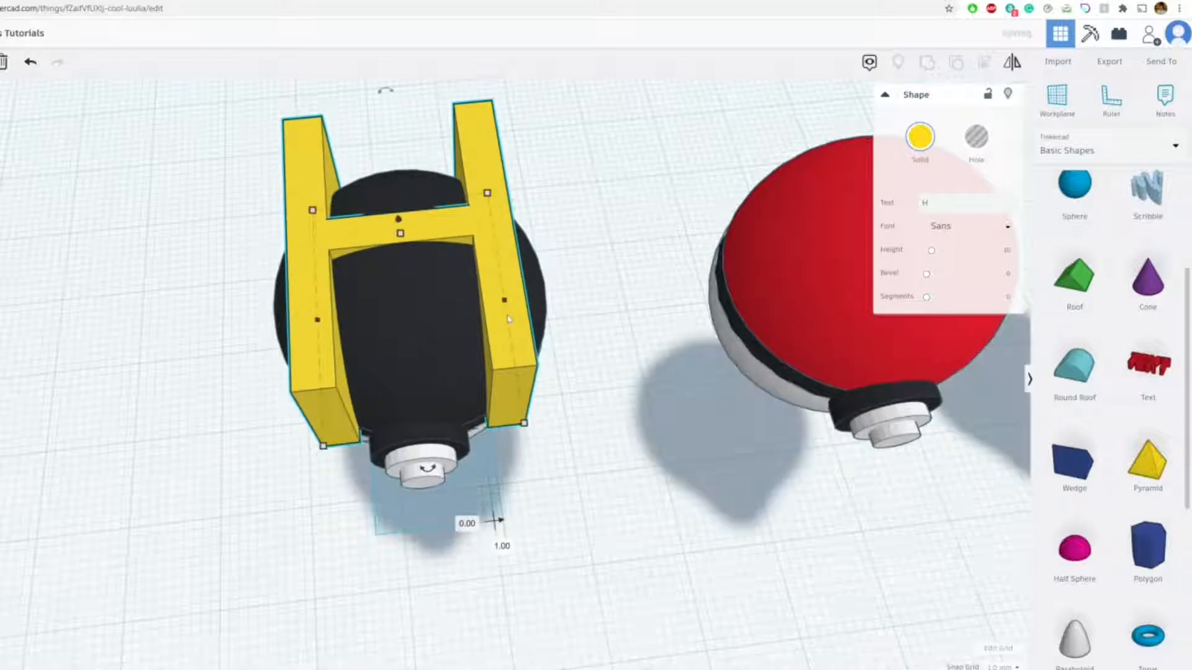
{"action": "left_click", "coordinate": [606, 422]}
- Duplicate the ball's black upper half, move the copy 30 mm to the ball's free side and turn it into a hole
{"action": "right_click_drag", "start_coordinate": [606, 425], "coordinate": [723, 456]}
{"action": "scroll", "coordinate": [329, 428], "scroll_direction": "down", "scroll_amount": 2}
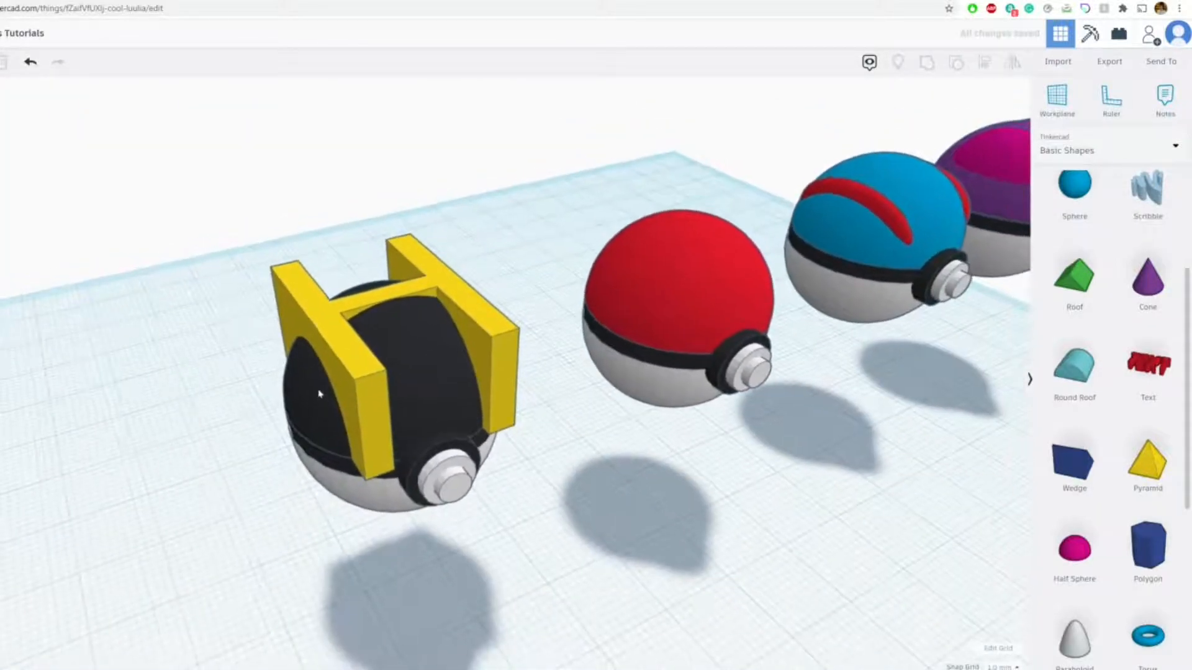
{"action": "right_click_drag", "start_coordinate": [320, 393], "coordinate": [508, 344]}
{"action": "middle_click_drag", "start_coordinate": [508, 343], "coordinate": [693, 291]}
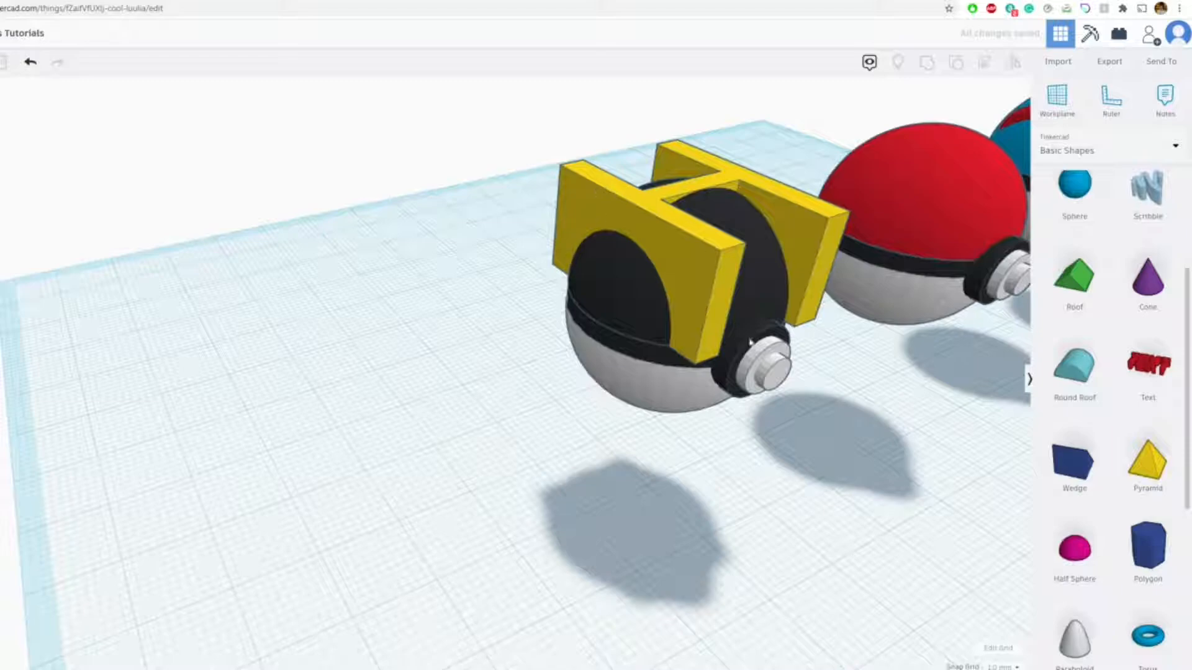
{"action": "right_click_drag", "start_coordinate": [771, 246], "coordinate": [657, 298]}
{"action": "left_click", "coordinate": [651, 301]}
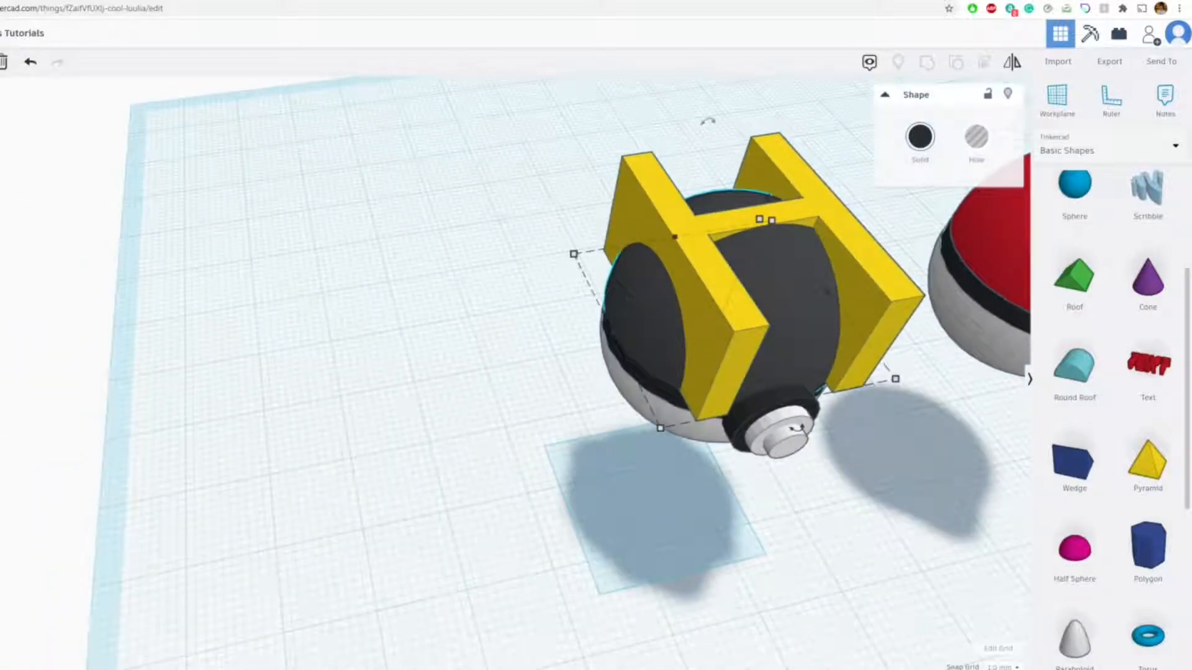
{"action": "left_click_drag", "start_coordinate": [630, 314], "coordinate": [248, 364]}
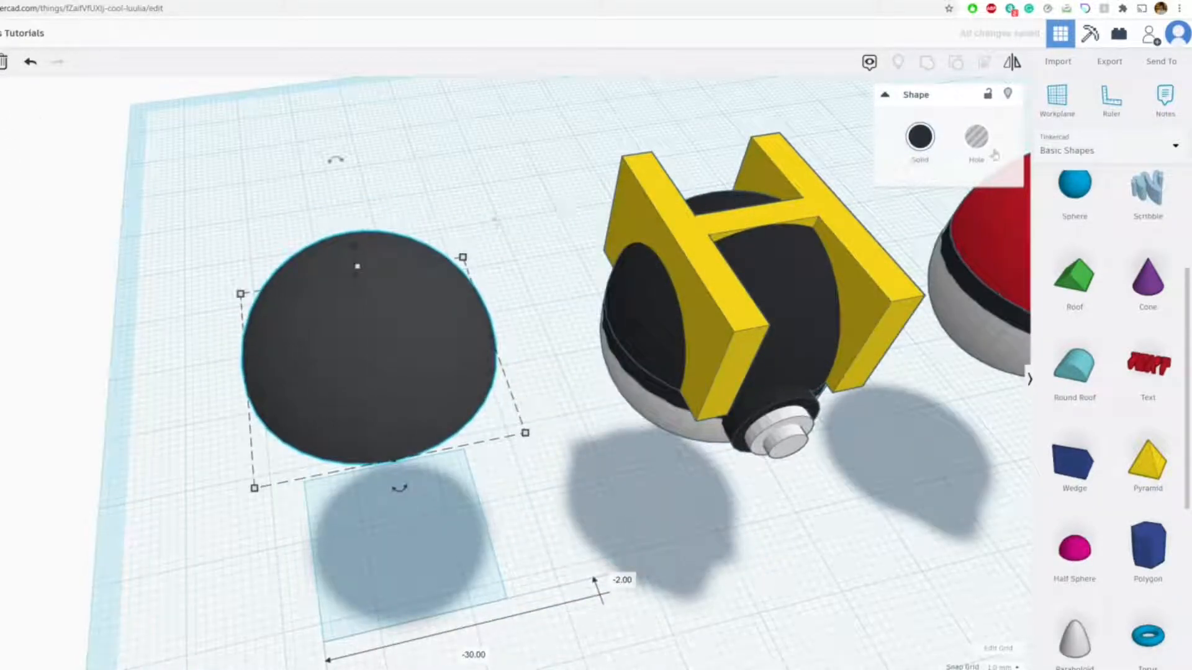
{"action": "left_click", "coordinate": [977, 137]}
{"action": "scroll", "coordinate": [482, 286], "scroll_direction": "down", "scroll_amount": 5}
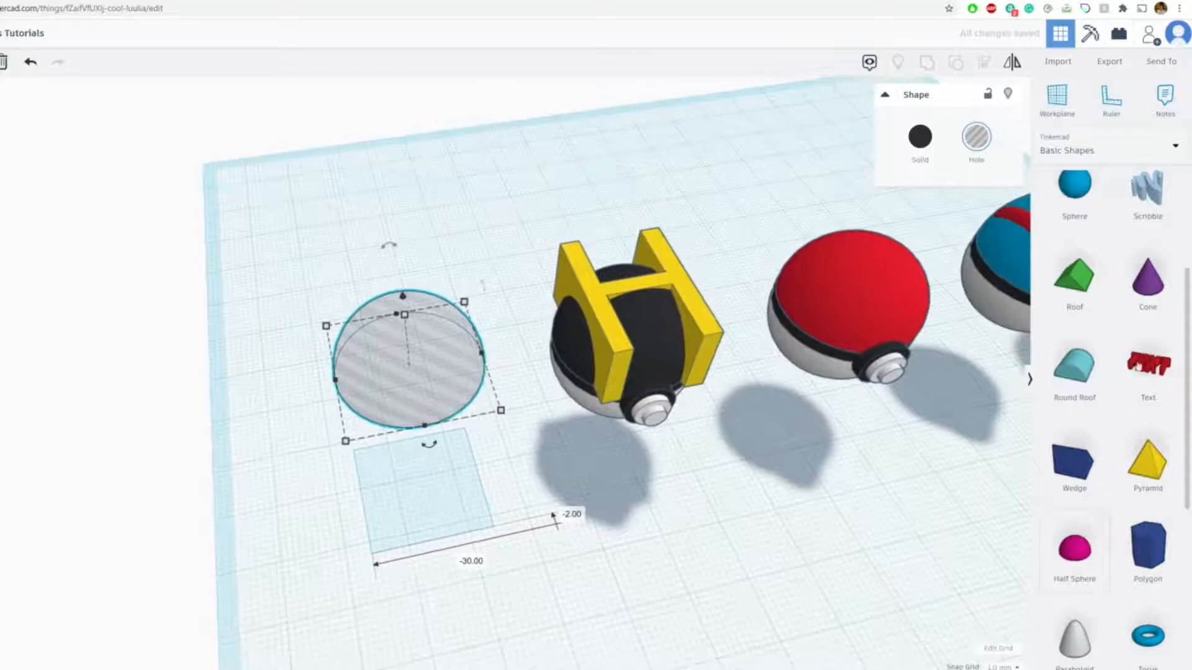
- Add a box at the half-sphere hole, raise it to the hole's height and enlarge it until it encloses the hole
{"action": "scroll", "coordinate": [1111, 311], "scroll_direction": "up", "scroll_amount": 3}
{"action": "left_click_drag", "start_coordinate": [1074, 298], "coordinate": [420, 479]}
{"action": "left_click_drag", "start_coordinate": [412, 394], "coordinate": [396, 256]}
{"action": "left_click_drag", "start_coordinate": [424, 440], "coordinate": [436, 501]}
{"action": "left_click_drag", "start_coordinate": [343, 428], "coordinate": [301, 430]}
{"action": "left_click_drag", "start_coordinate": [486, 396], "coordinate": [509, 393]}
- Group the box with the half-sphere hole inside it to cut a matching cavity into the box
{"action": "right_click_drag", "start_coordinate": [496, 397], "coordinate": [435, 328]}
{"action": "left_click", "coordinate": [339, 180]}
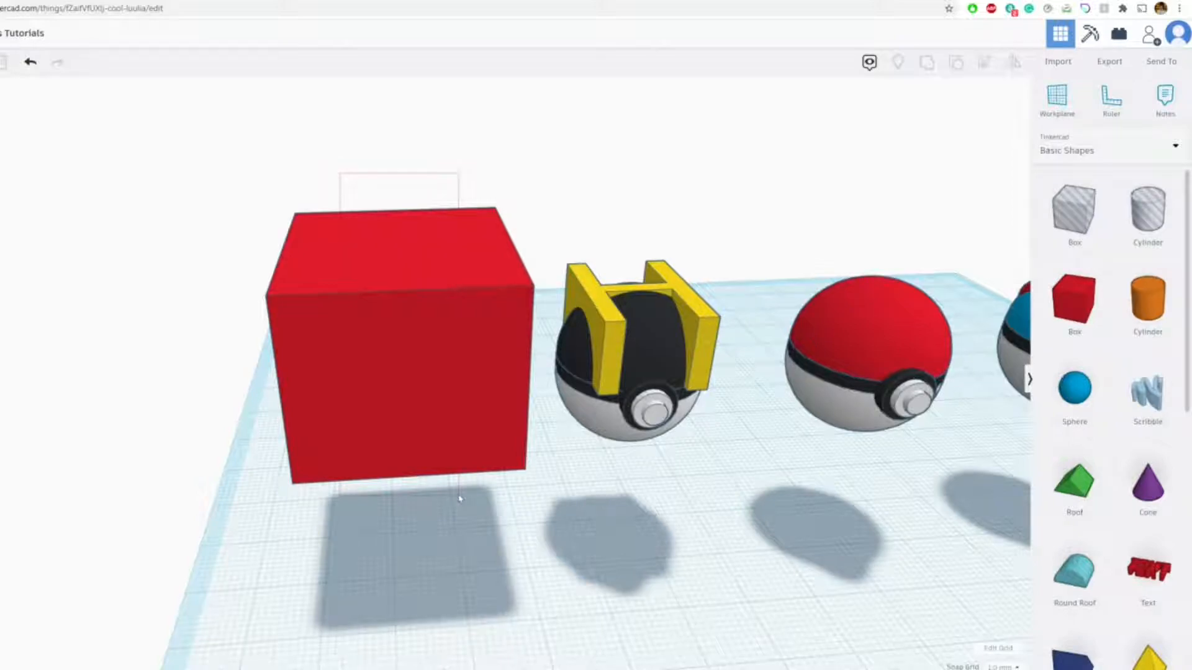
{"action": "left_click", "coordinate": [453, 466]}
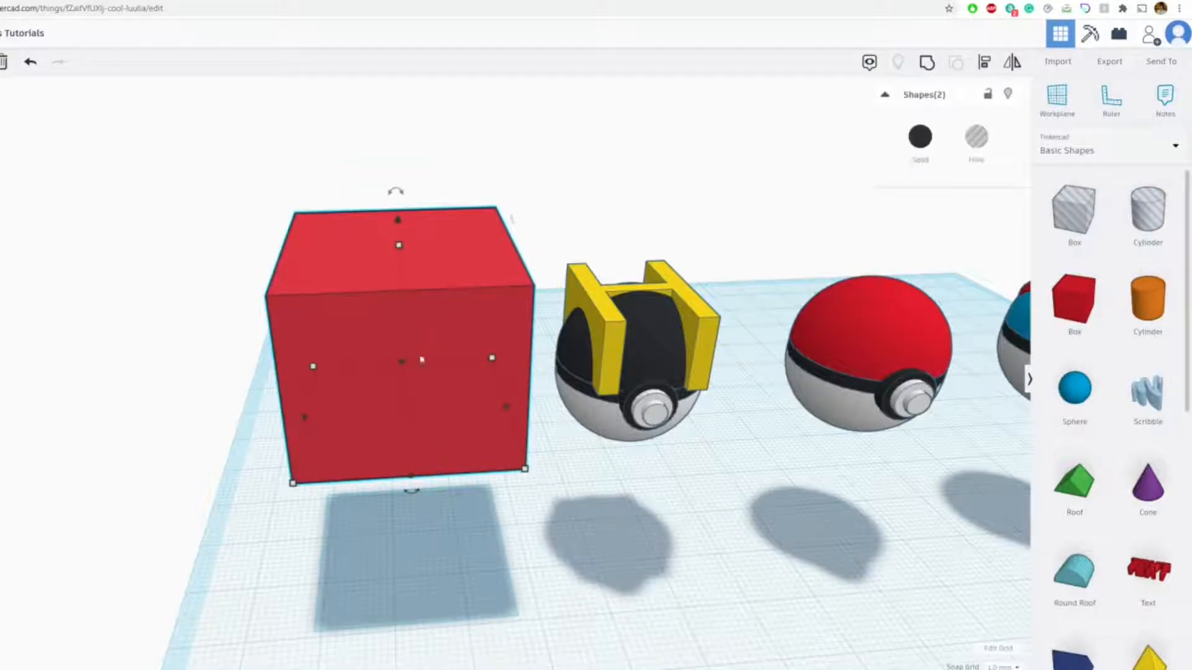
{"action": "left_click", "coordinate": [924, 66]}
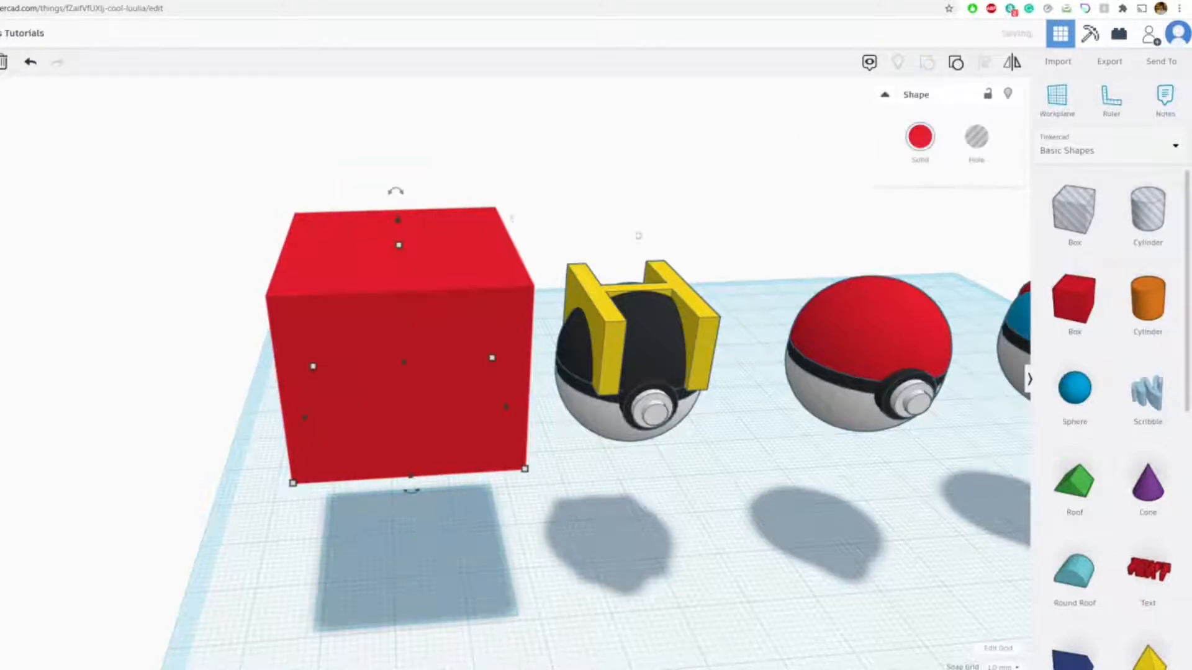
- Turn the hollowed box into a hole and move it over the black ball so its cavity surrounds the upper half
{"action": "left_click", "coordinate": [961, 146]}
{"action": "right_click_drag", "start_coordinate": [771, 258], "coordinate": [695, 203]}
{"action": "left_click_drag", "start_coordinate": [460, 390], "coordinate": [714, 393]}
- Group the hollowed box hole with the yellow H and the black upper half to trim the H to the ball's surface
{"action": "right_click_drag", "start_coordinate": [690, 317], "coordinate": [643, 298]}
{"action": "middle_click_drag", "start_coordinate": [643, 304], "coordinate": [561, 343]}
{"action": "left_click", "coordinate": [494, 216]}
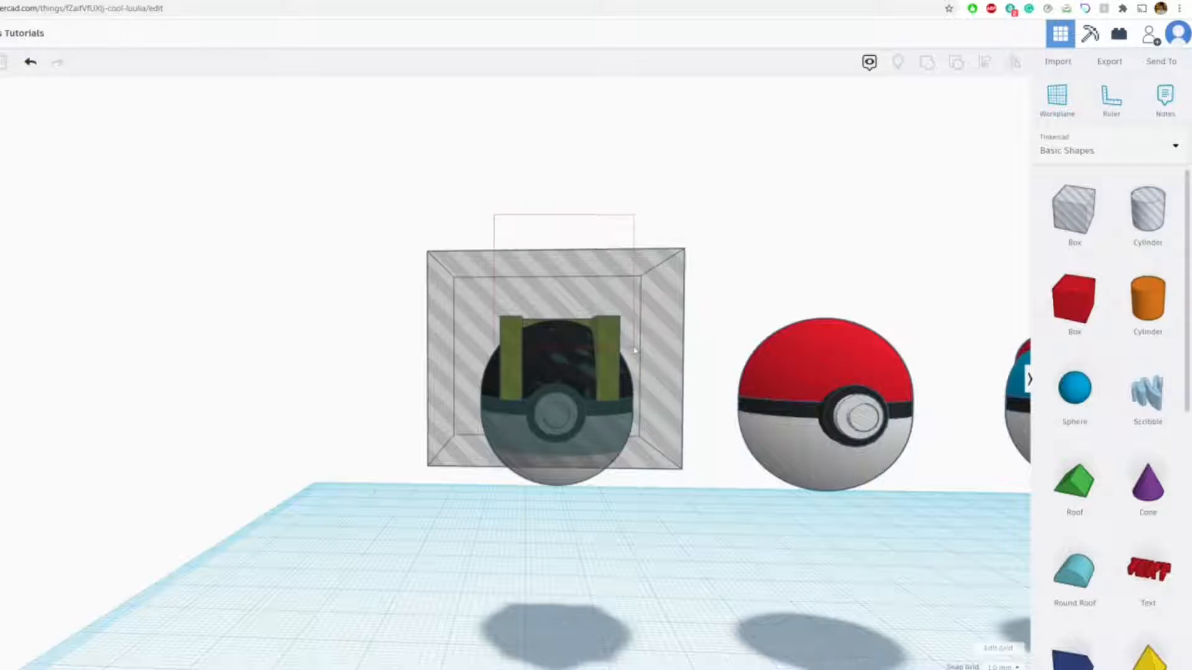
{"action": "left_click", "coordinate": [623, 362]}
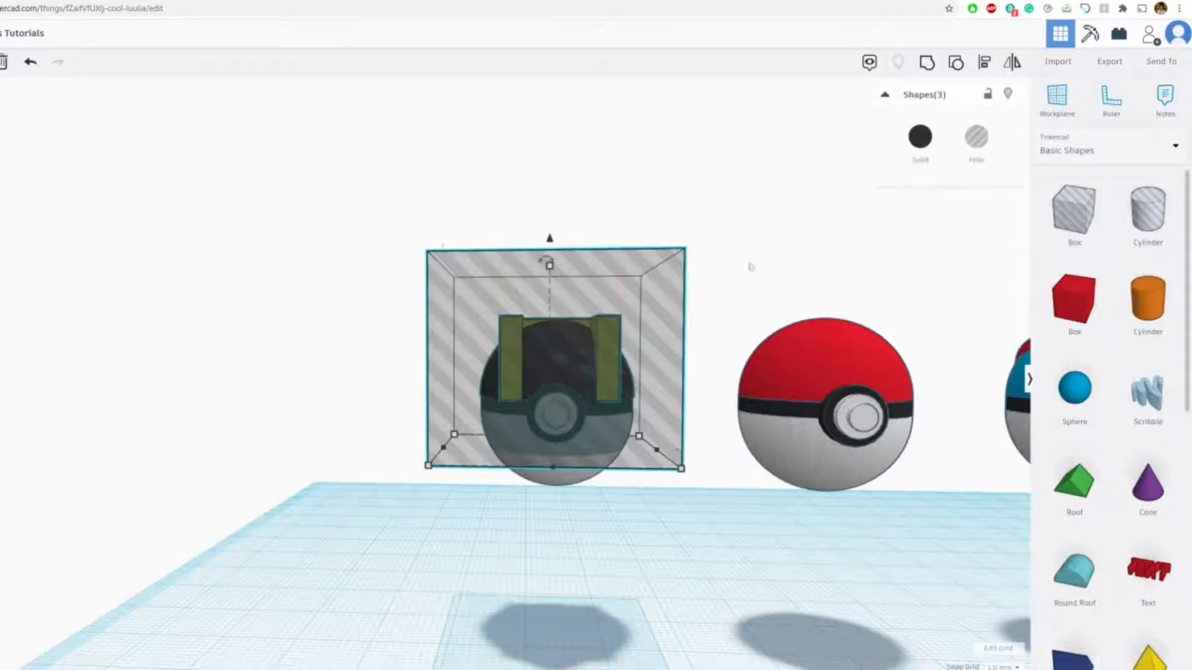
{"action": "left_click", "coordinate": [926, 64]}
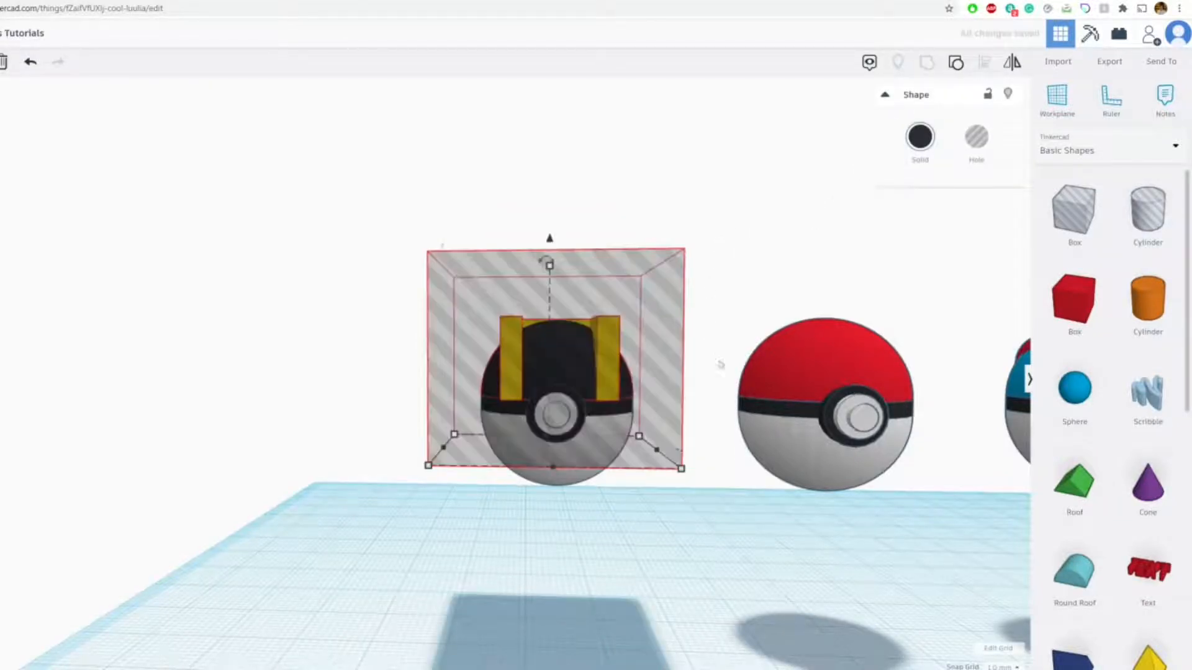
- Enable Multicolor on the grouped upper half so the H keeps its yellow and the half its black
{"action": "right_click_drag", "start_coordinate": [668, 362], "coordinate": [646, 488]}
{"action": "scroll", "coordinate": [613, 409], "scroll_direction": "up", "scroll_amount": 4}
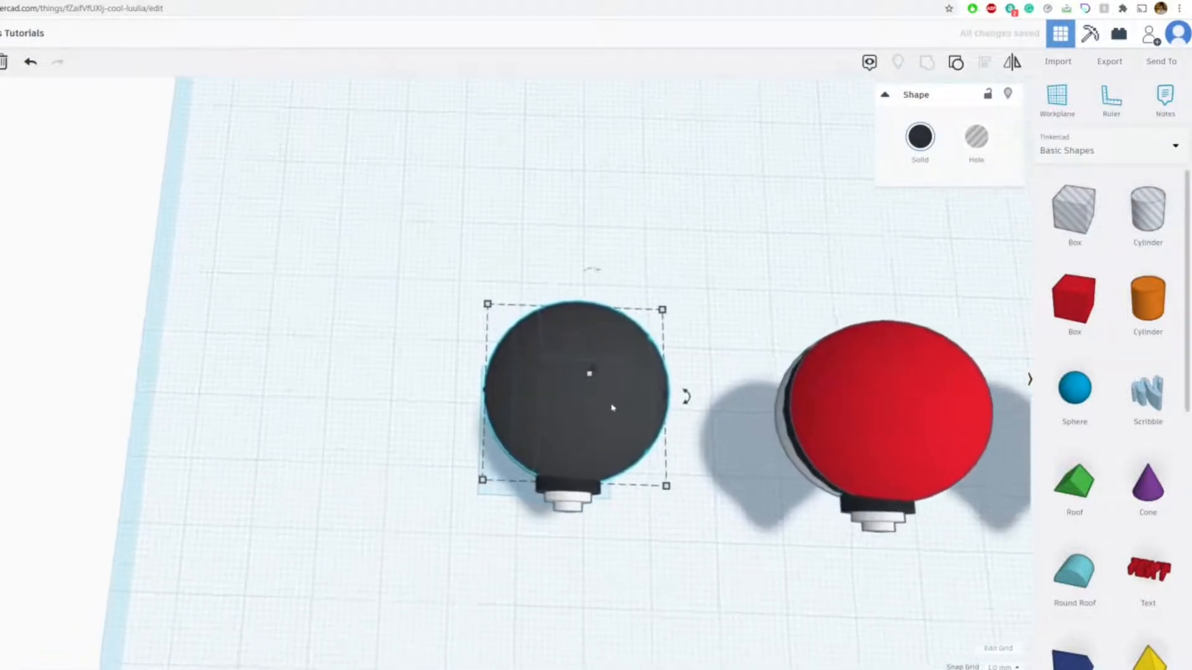
{"action": "left_click", "coordinate": [917, 144]}
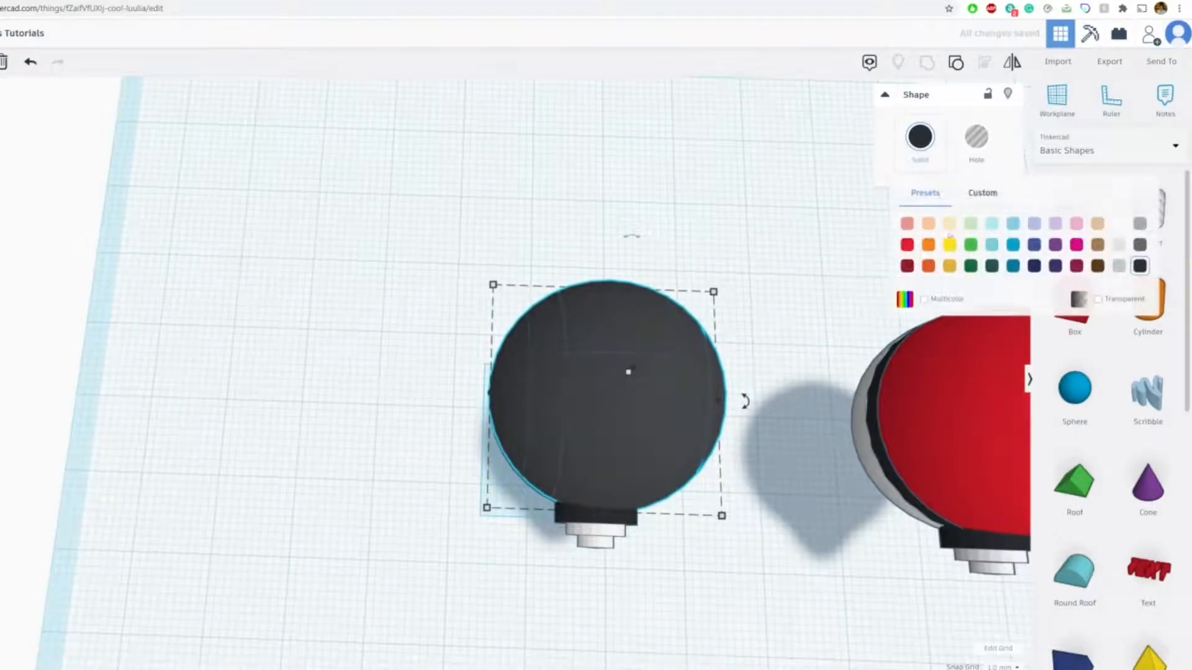
{"action": "left_click", "coordinate": [926, 300]}
{"action": "right_click_drag", "start_coordinate": [800, 460], "coordinate": [795, 347]}
{"action": "left_click", "coordinate": [794, 346]}
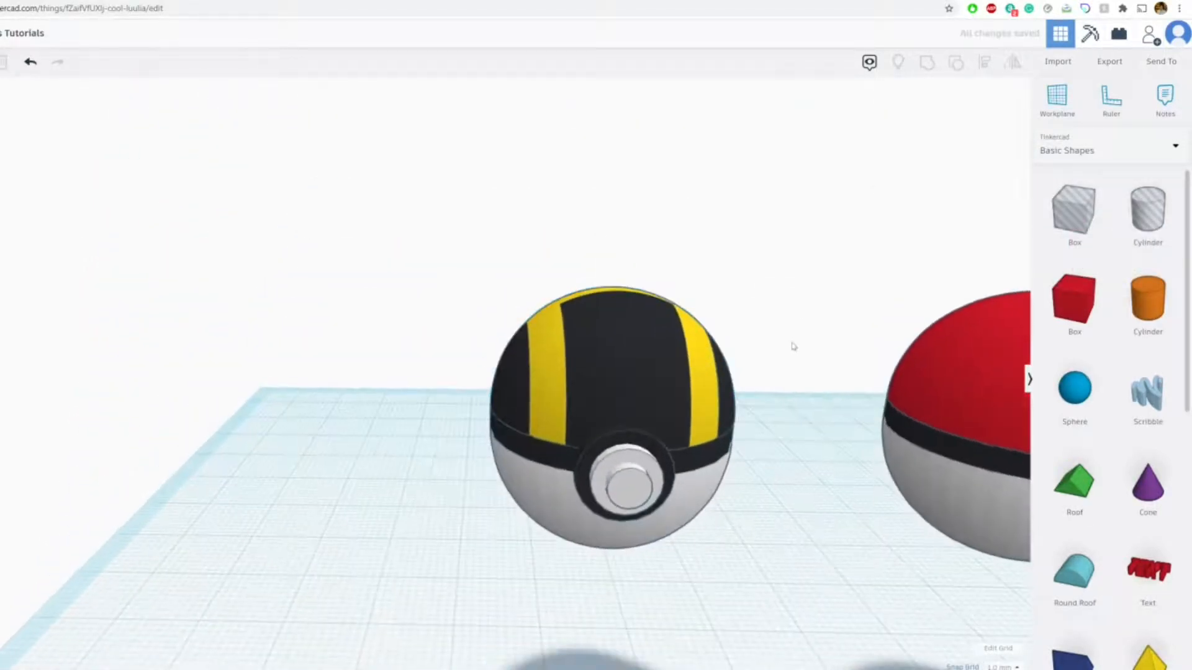
- Examine the row of finished balls from the black one across to the purple M ball
{"action": "middle_click_drag", "start_coordinate": [695, 359], "coordinate": [461, 298]}
{"action": "middle_click_drag", "start_coordinate": [635, 365], "coordinate": [290, 321]}
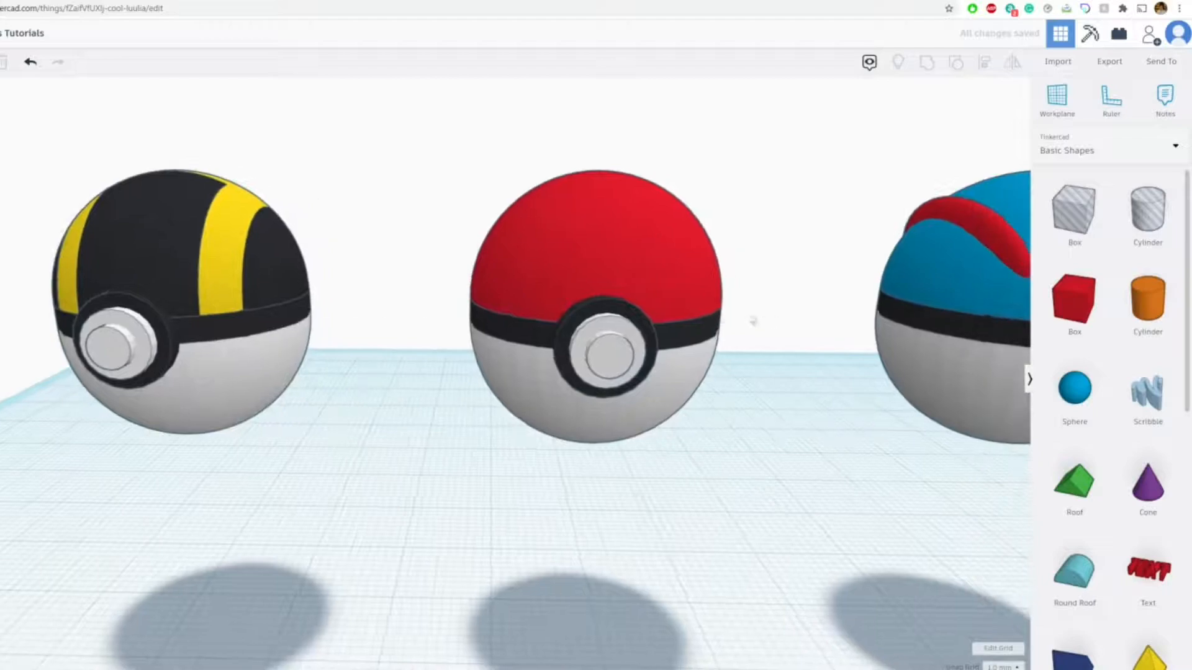
{"action": "middle_click_drag", "start_coordinate": [766, 322], "coordinate": [120, 356]}
{"action": "middle_click_drag", "start_coordinate": [587, 349], "coordinate": [276, 345]}
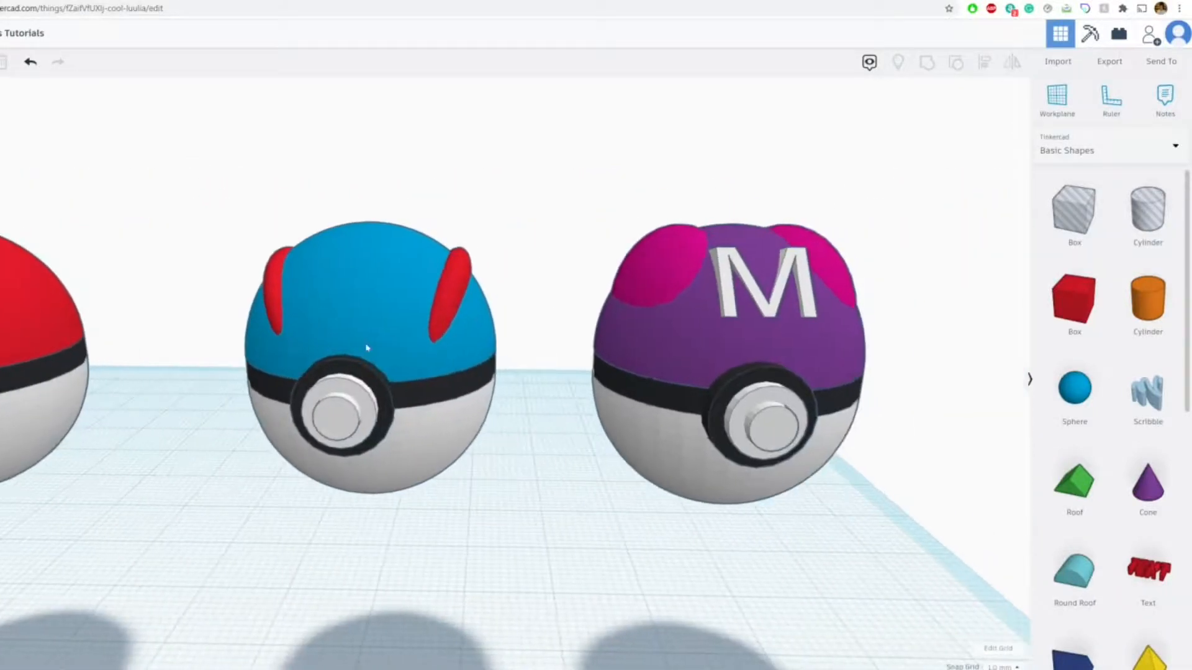
{"action": "scroll", "coordinate": [376, 355], "scroll_direction": "down", "scroll_amount": 5}
{"action": "middle_click_drag", "start_coordinate": [373, 360], "coordinate": [451, 349]}
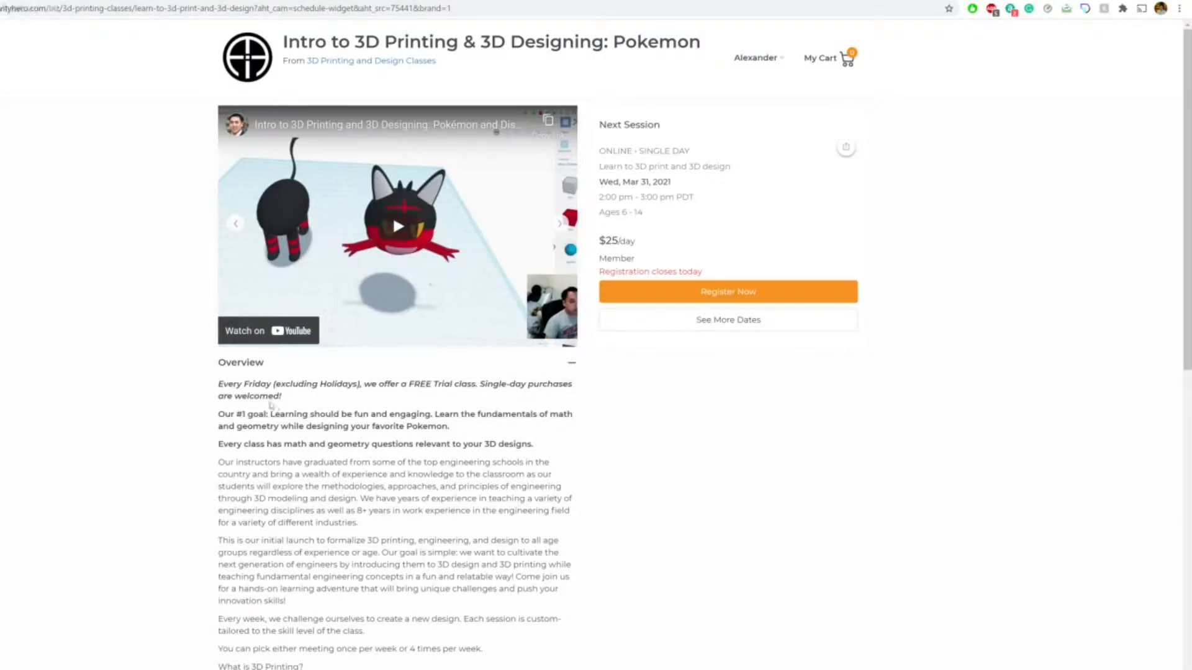
{"action": "left_click_drag", "start_coordinate": [219, 384], "coordinate": [348, 384]}
{"action": "left_click", "coordinate": [492, 399]}
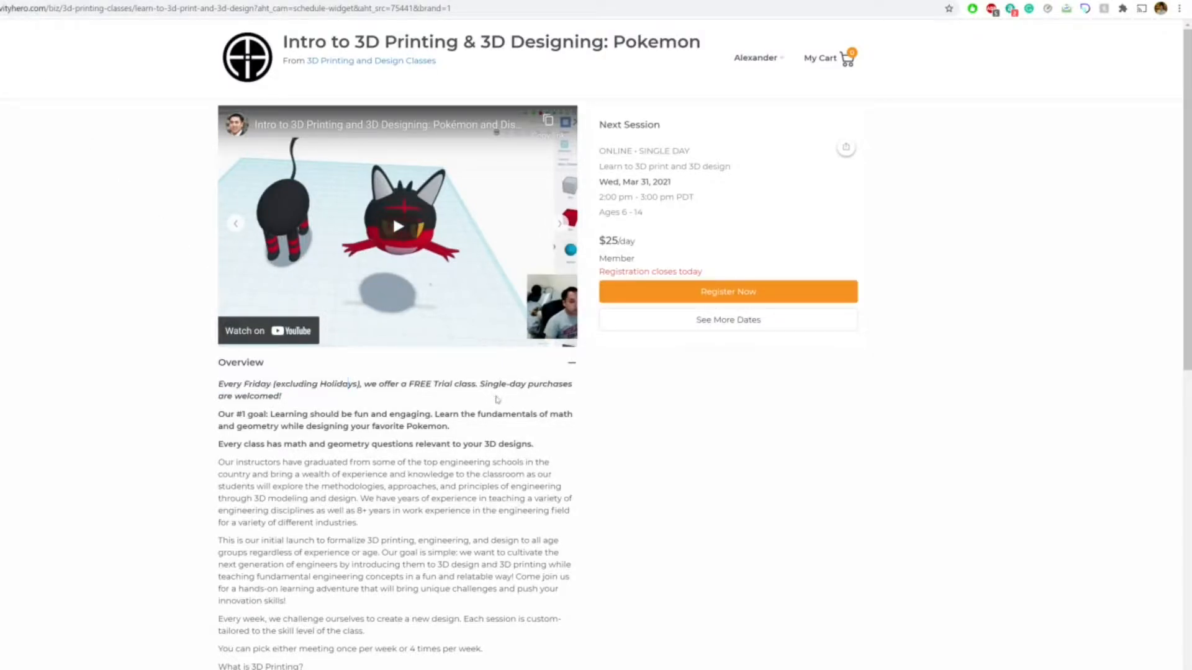